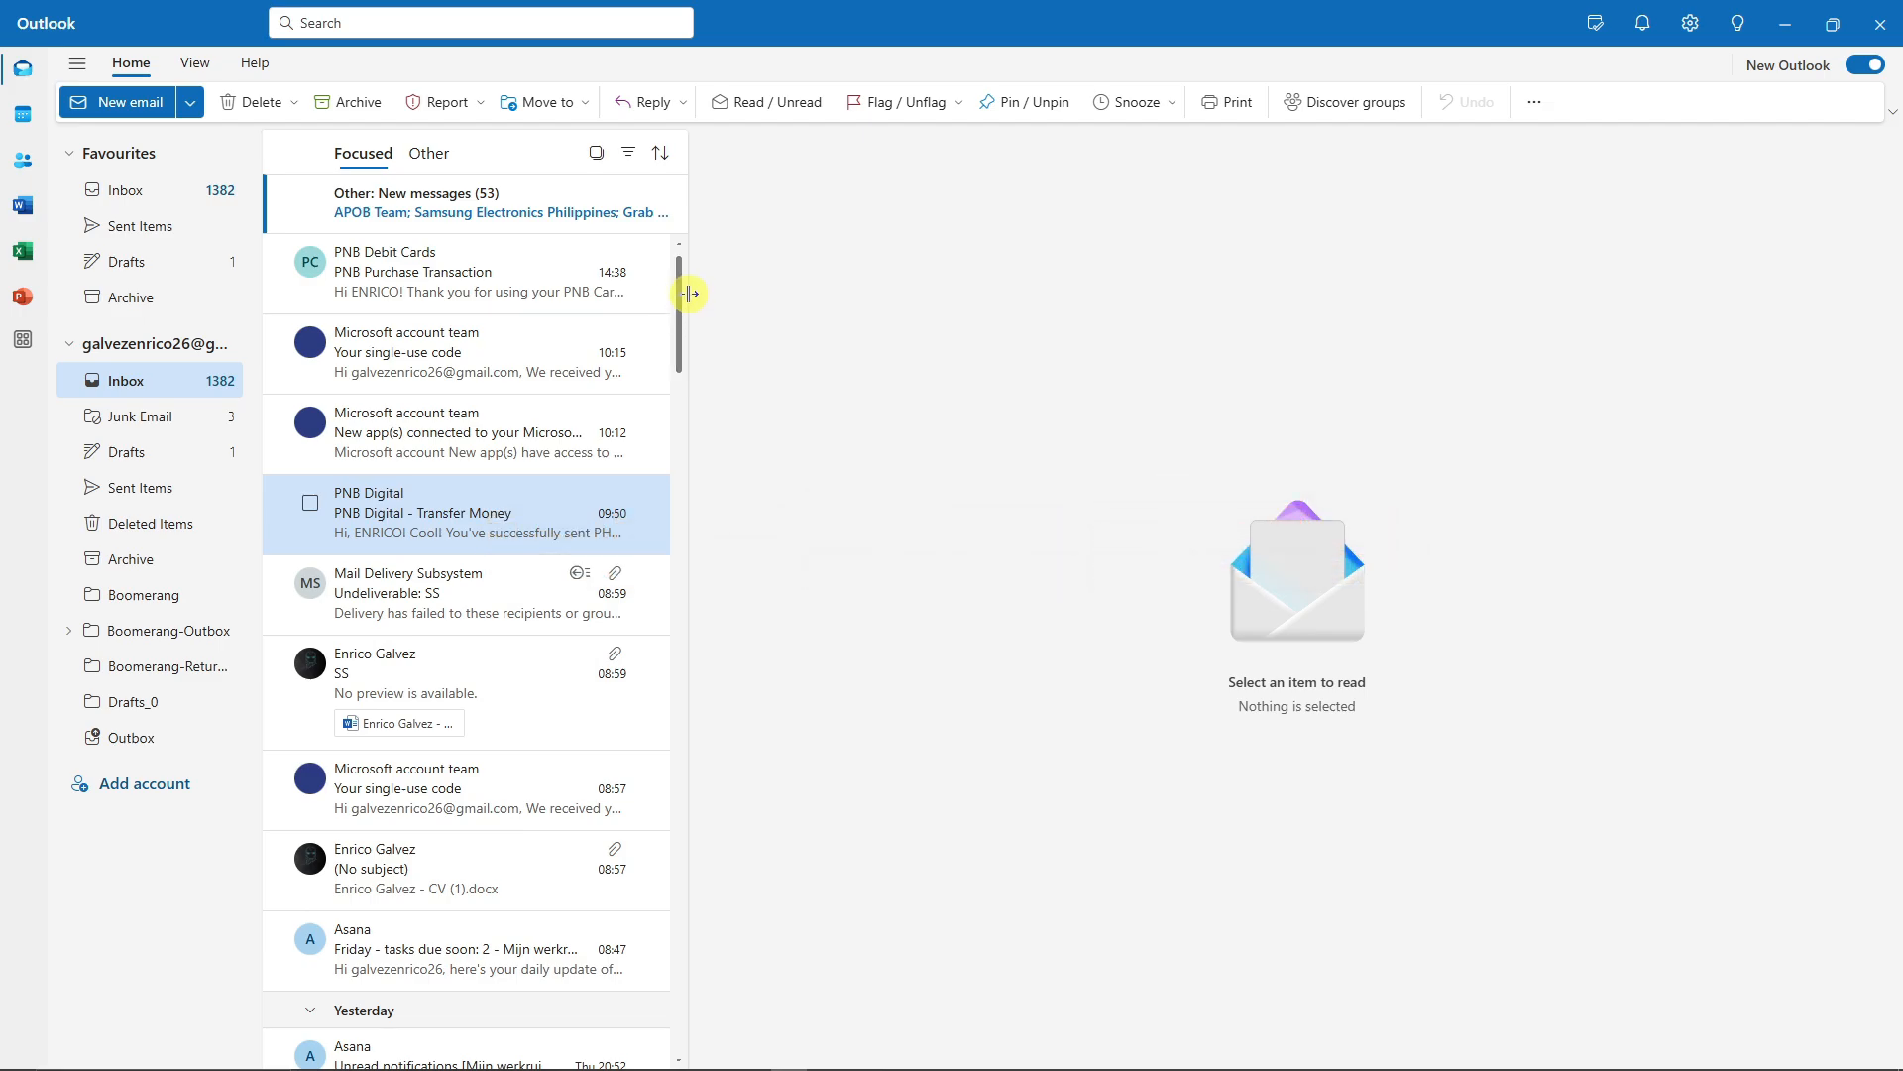
Step: Set the Undo send wait time to 10 seconds in the Compose and reply email settings
{"action": "left_click_drag", "start_coordinate": [690, 294], "coordinate": [714, 293]}
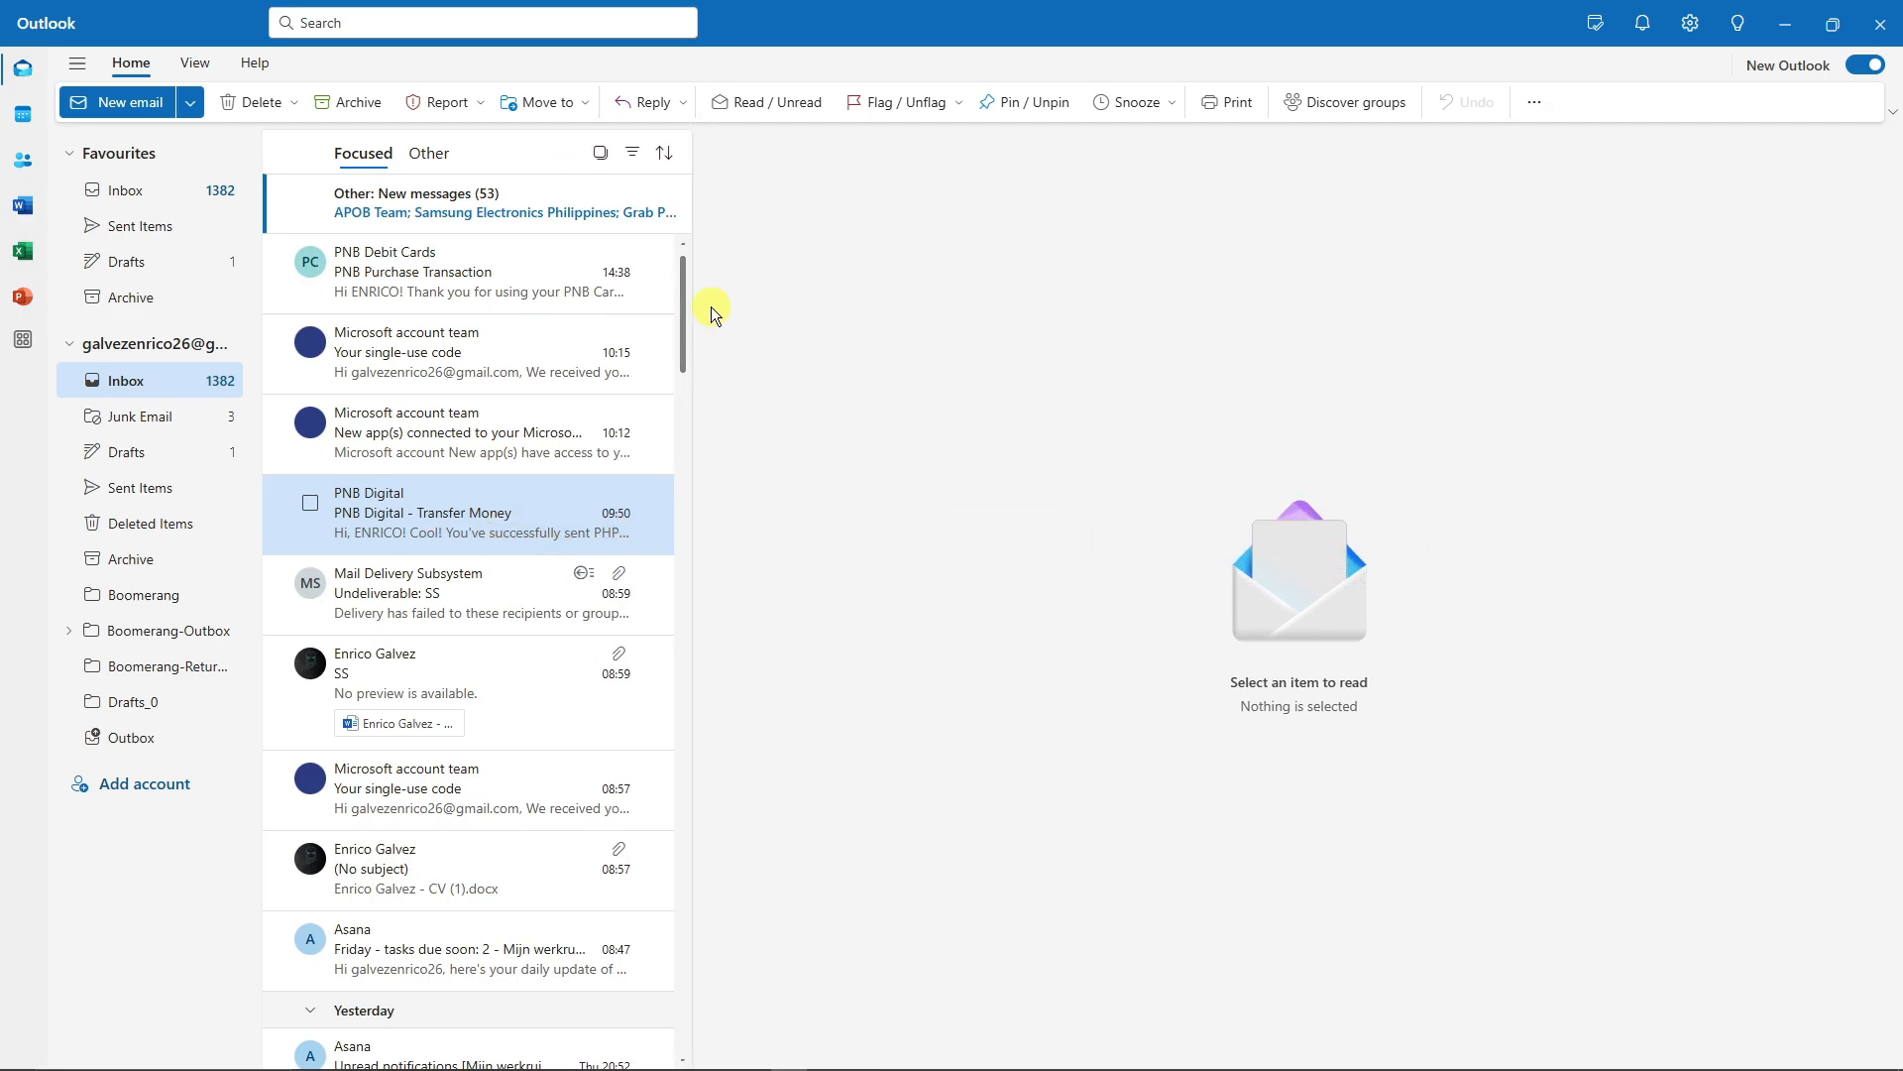
{"action": "left_click", "coordinate": [1686, 31]}
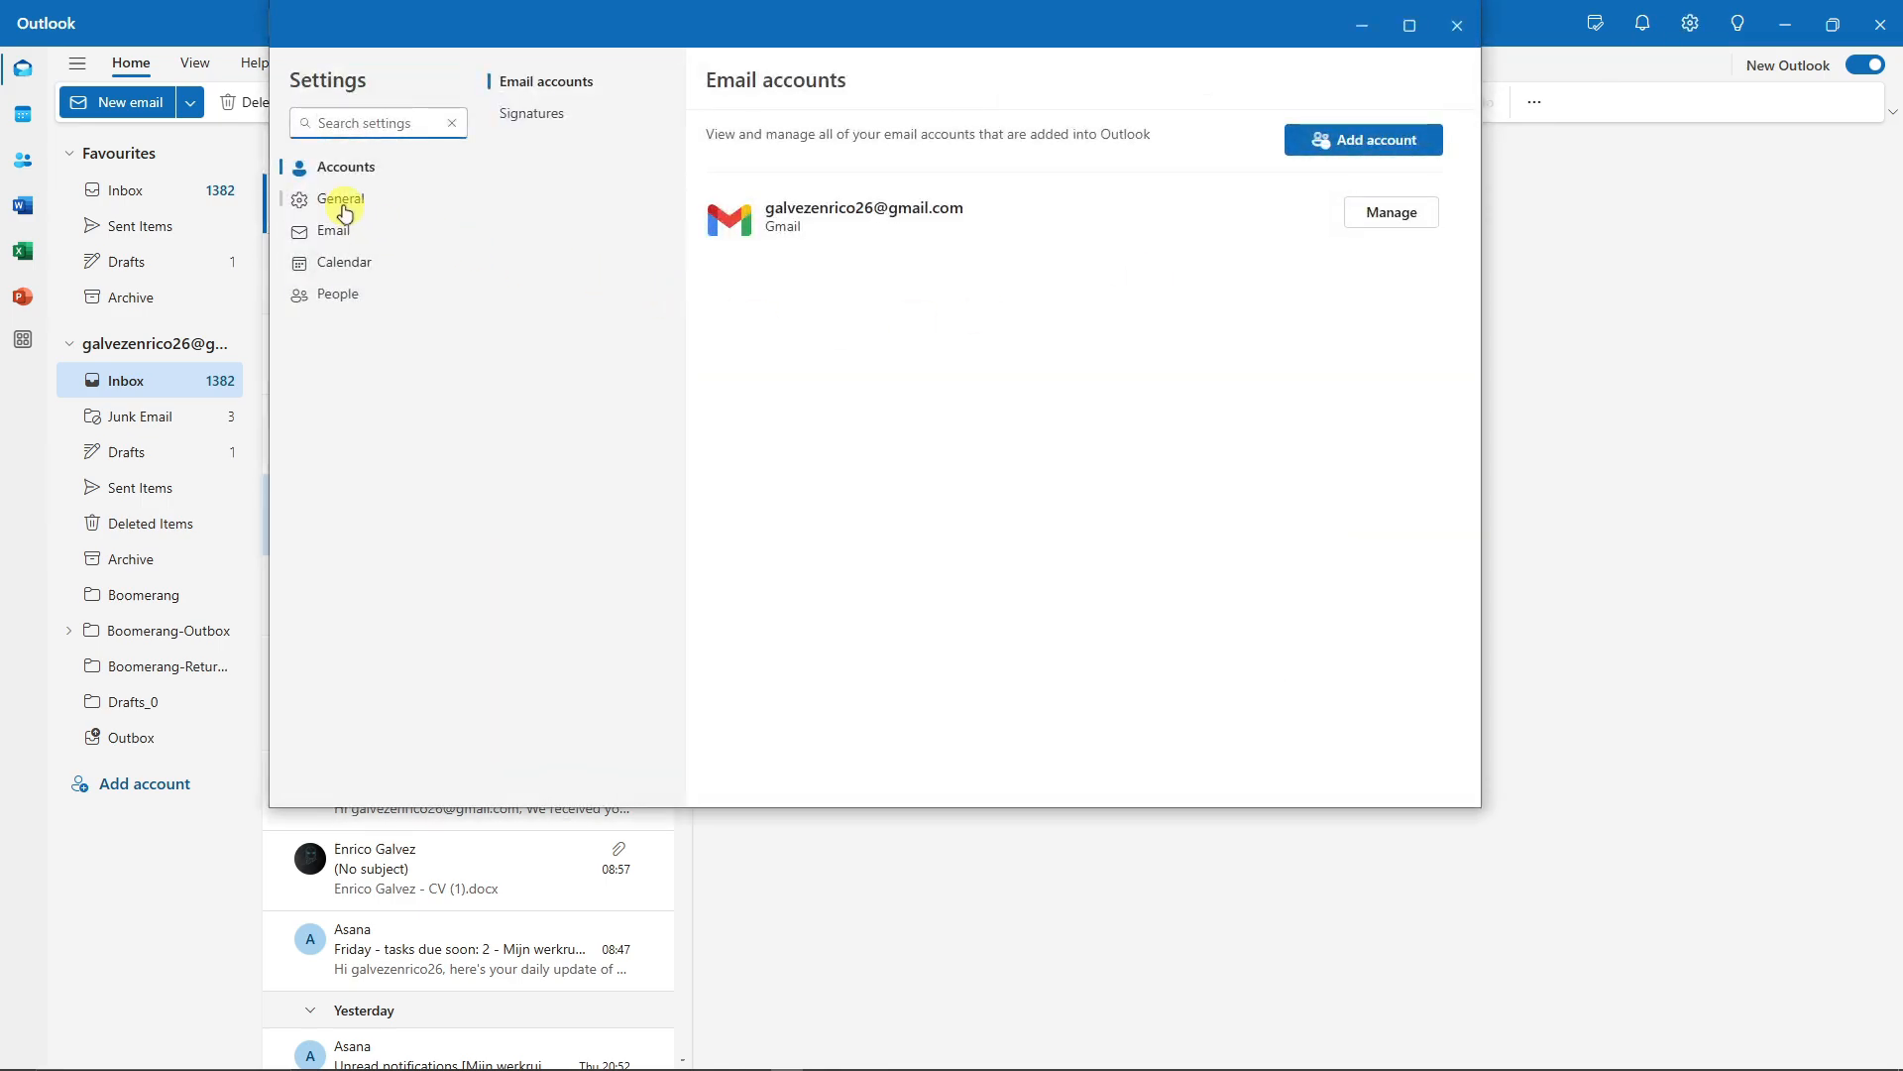
{"action": "left_click", "coordinate": [344, 214]}
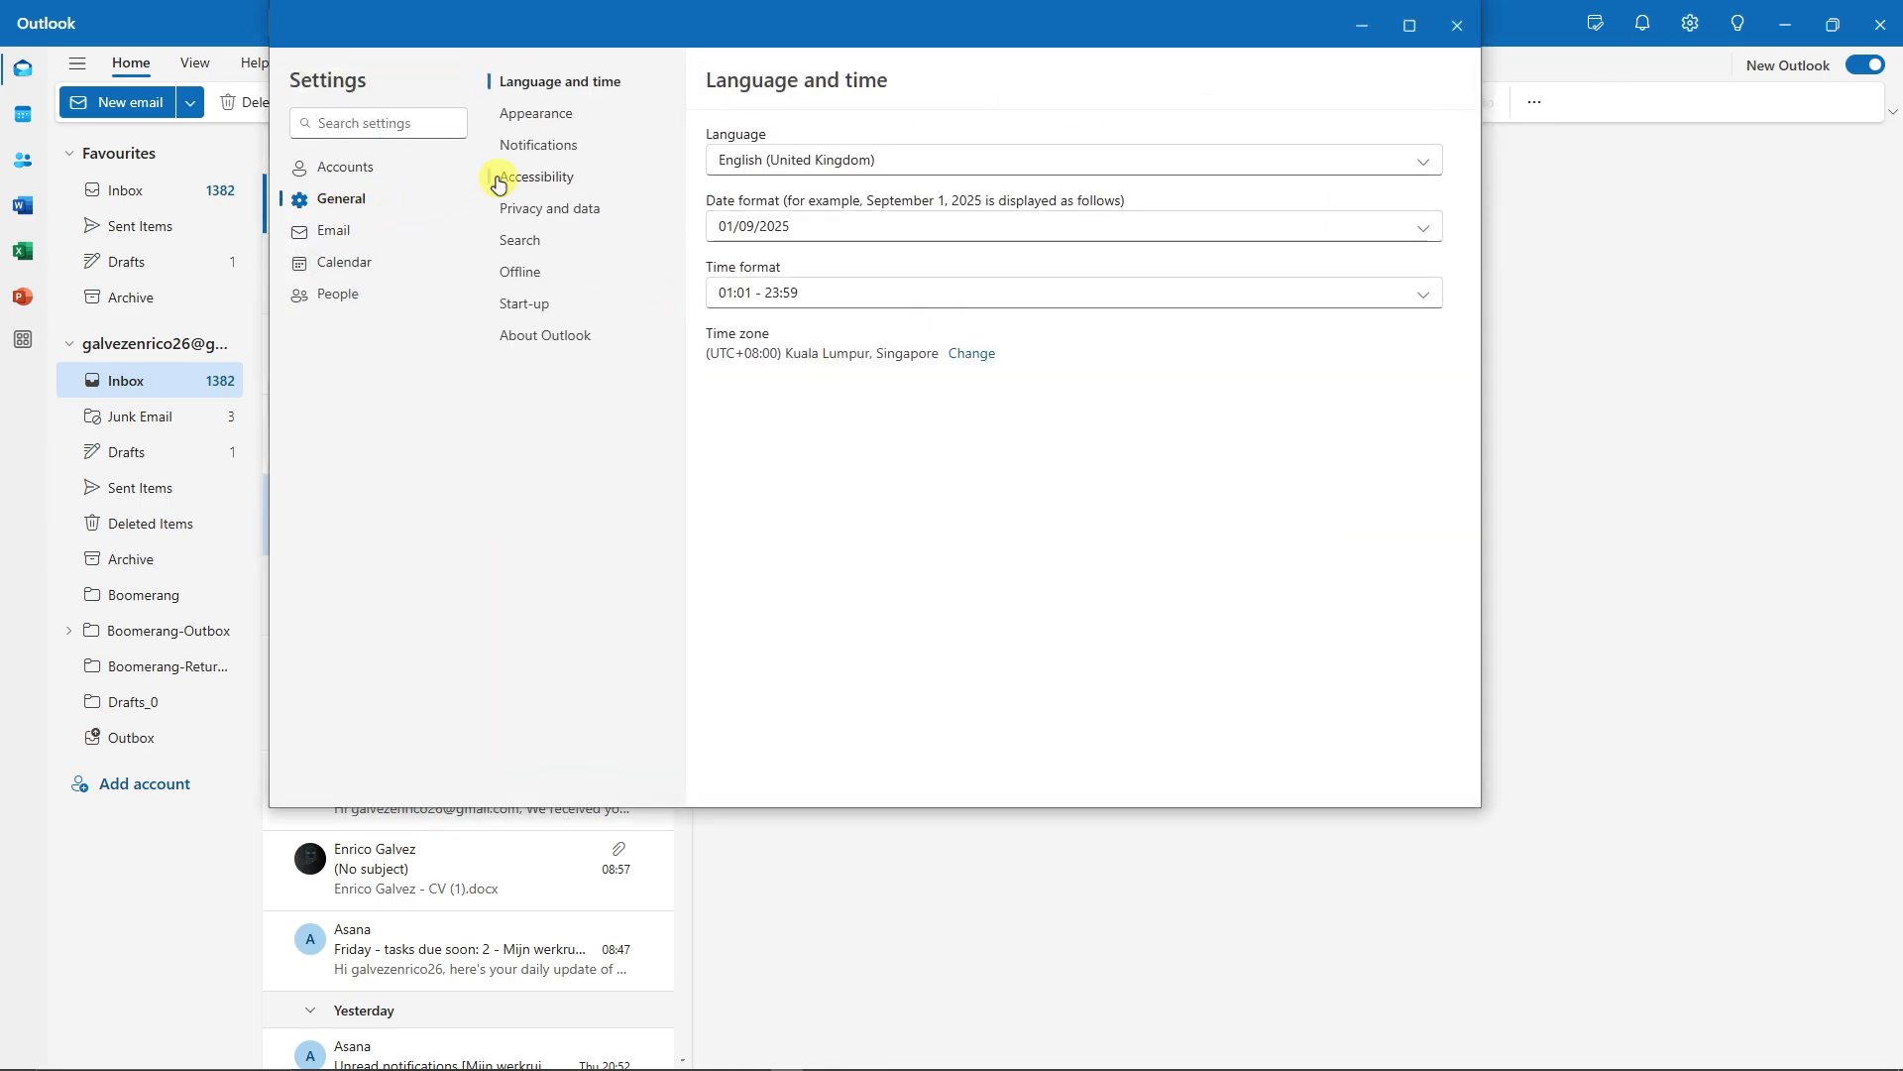
{"action": "left_click", "coordinate": [357, 238]}
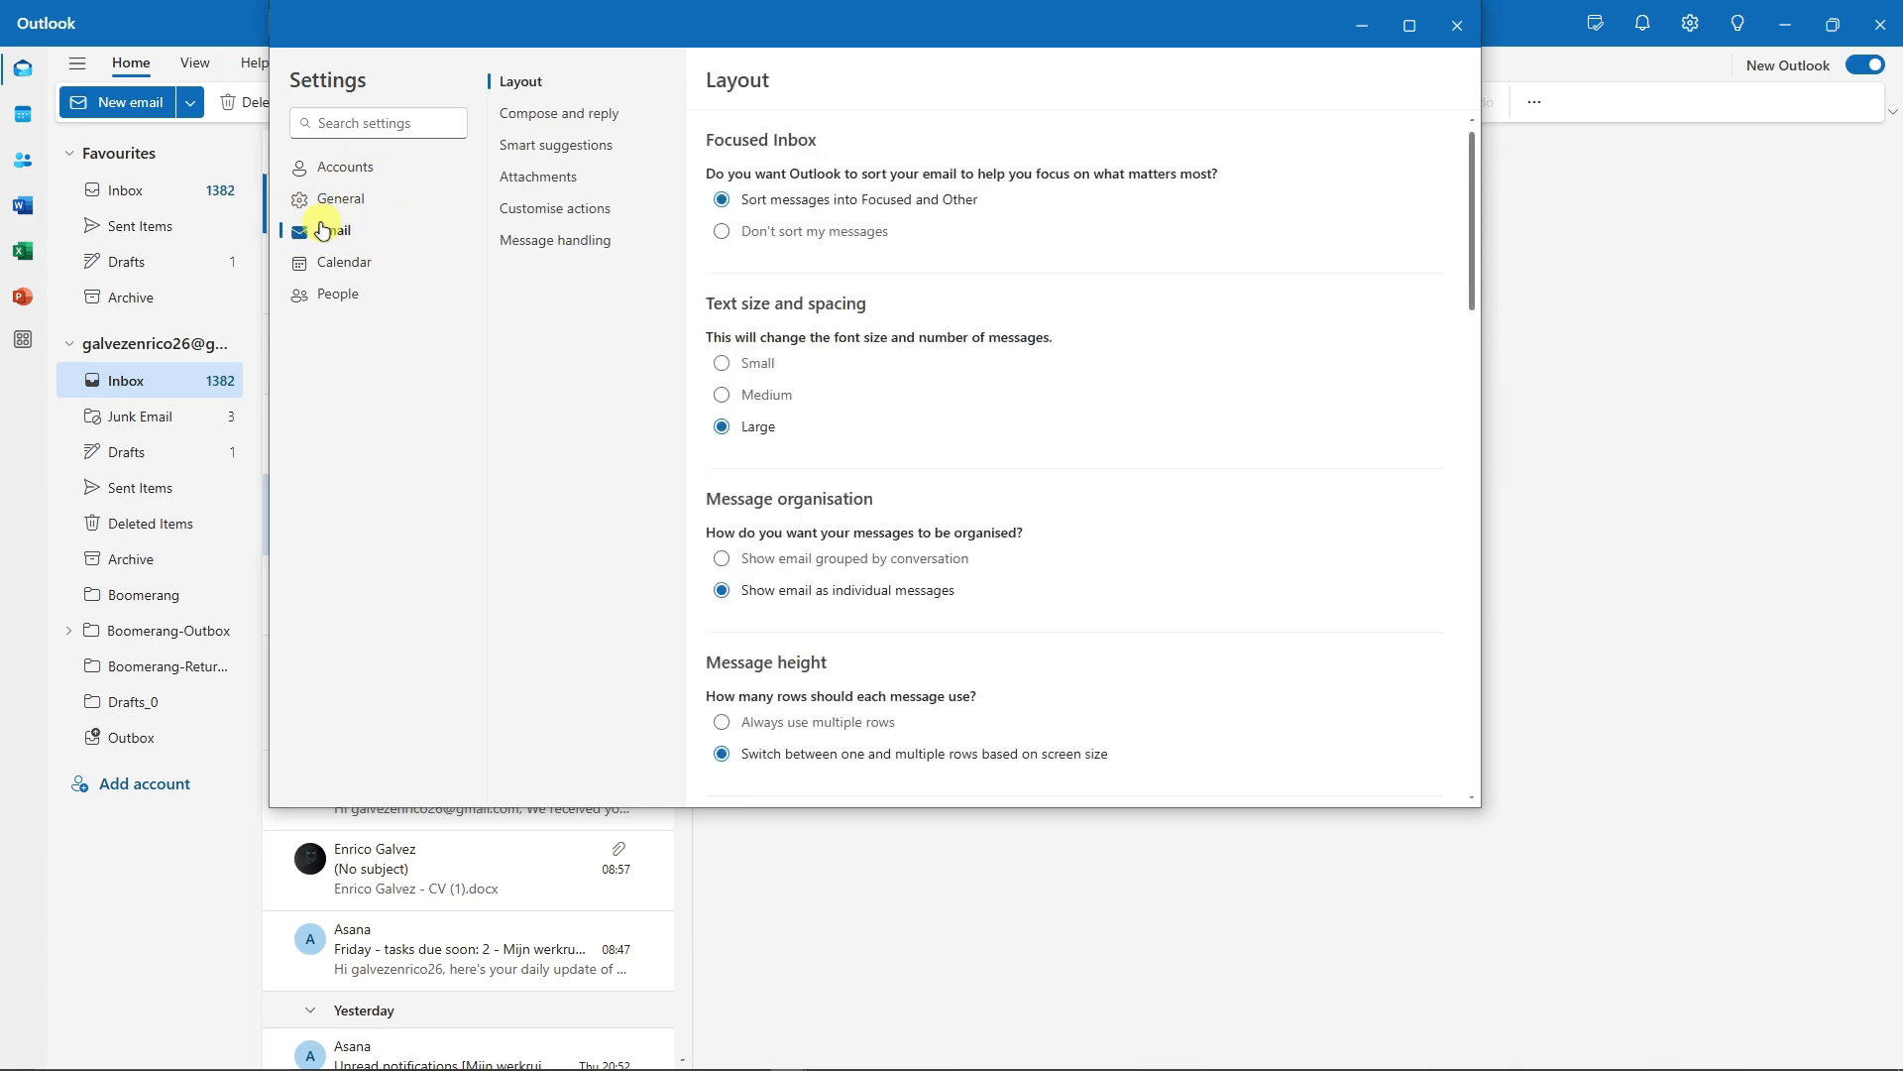
{"action": "left_click", "coordinate": [540, 114]}
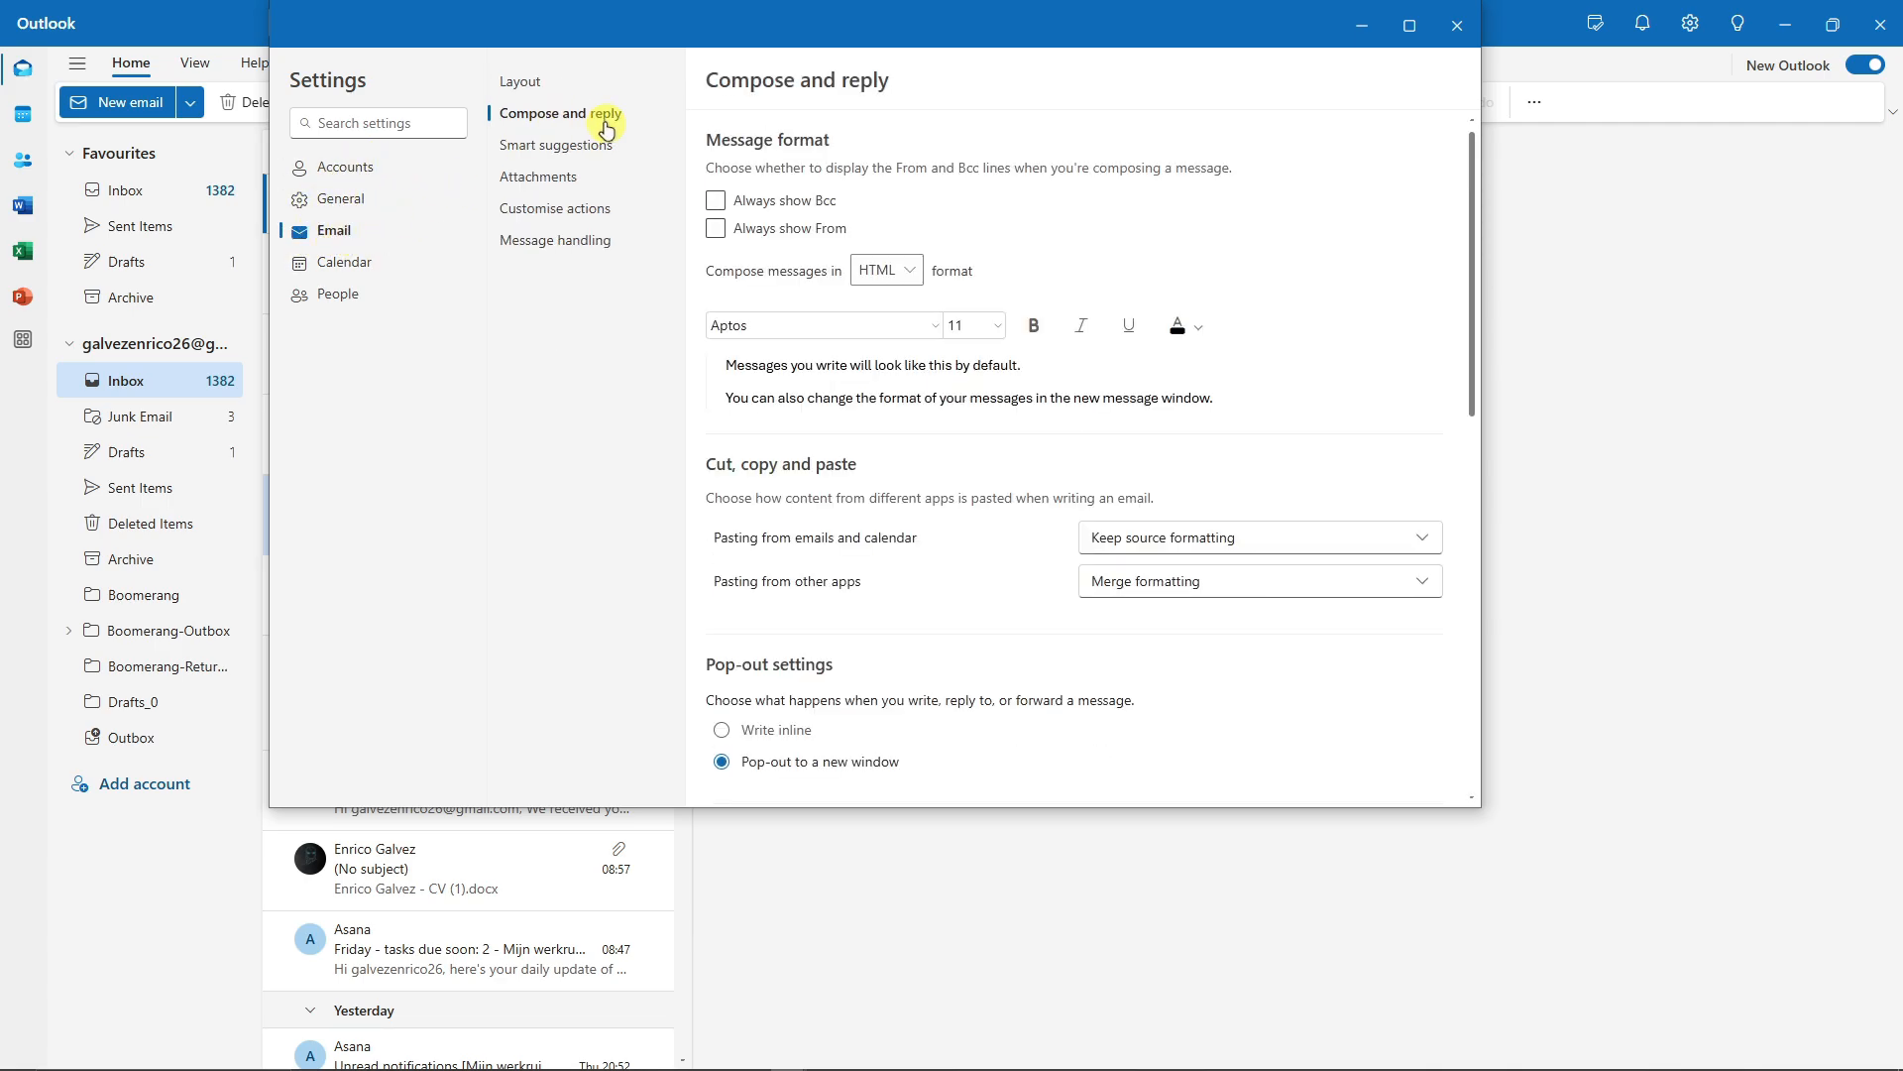
{"action": "scroll", "coordinate": [1081, 307], "scroll_direction": "down", "scroll_amount": 8}
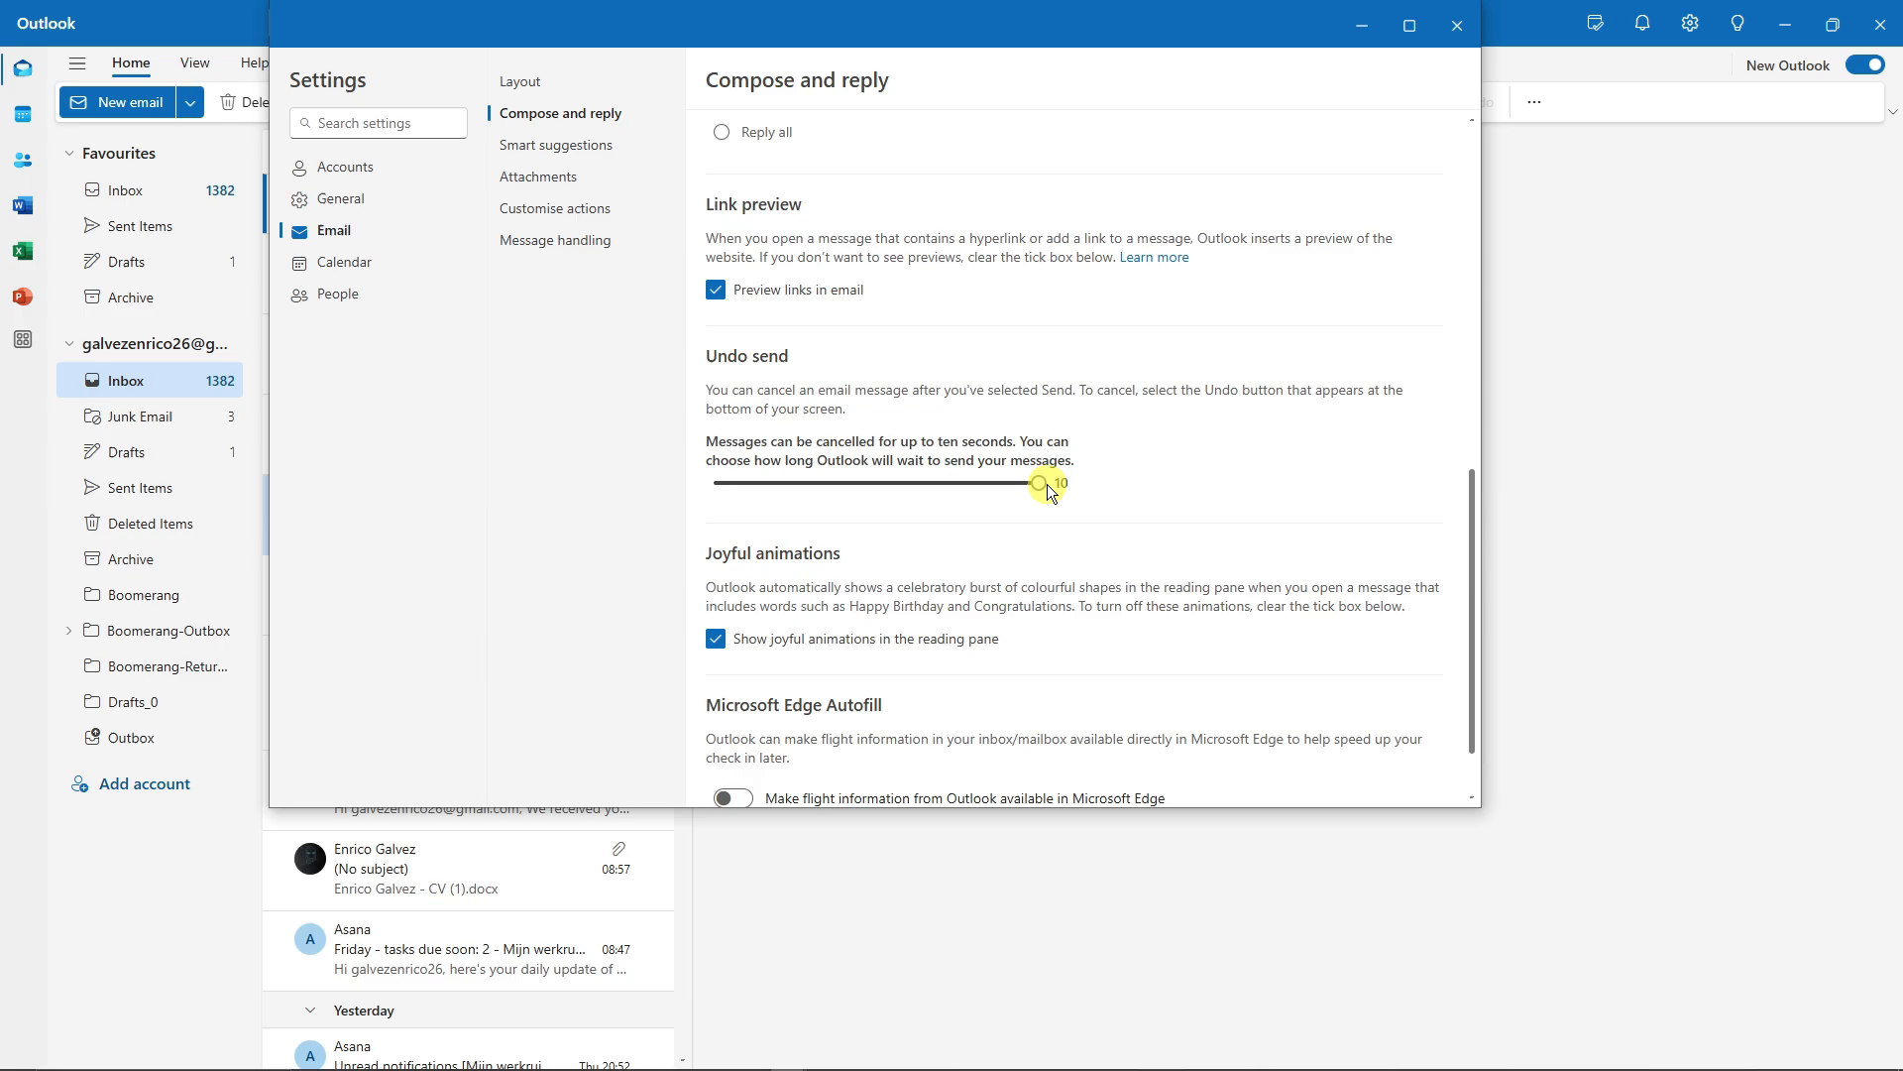
{"action": "left_click", "coordinate": [872, 485]}
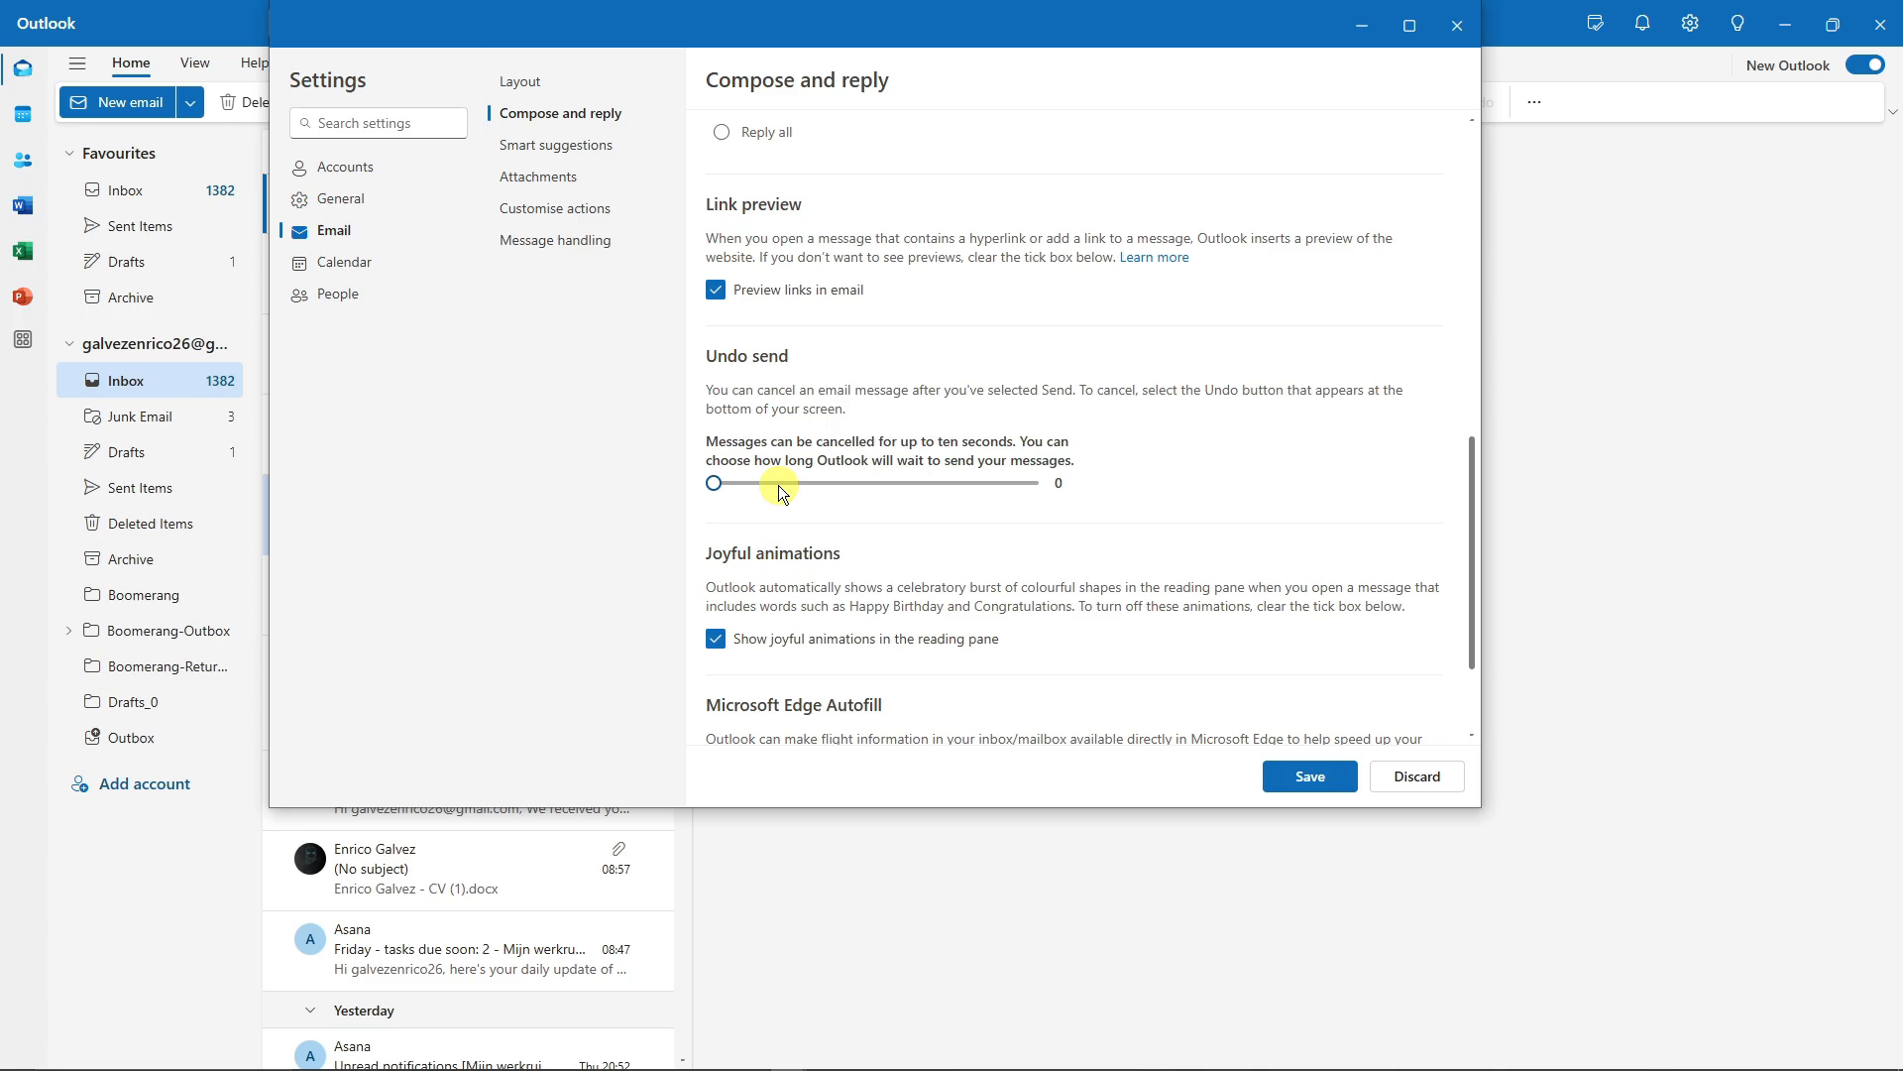
{"action": "left_click_drag", "start_coordinate": [789, 485], "coordinate": [998, 479]}
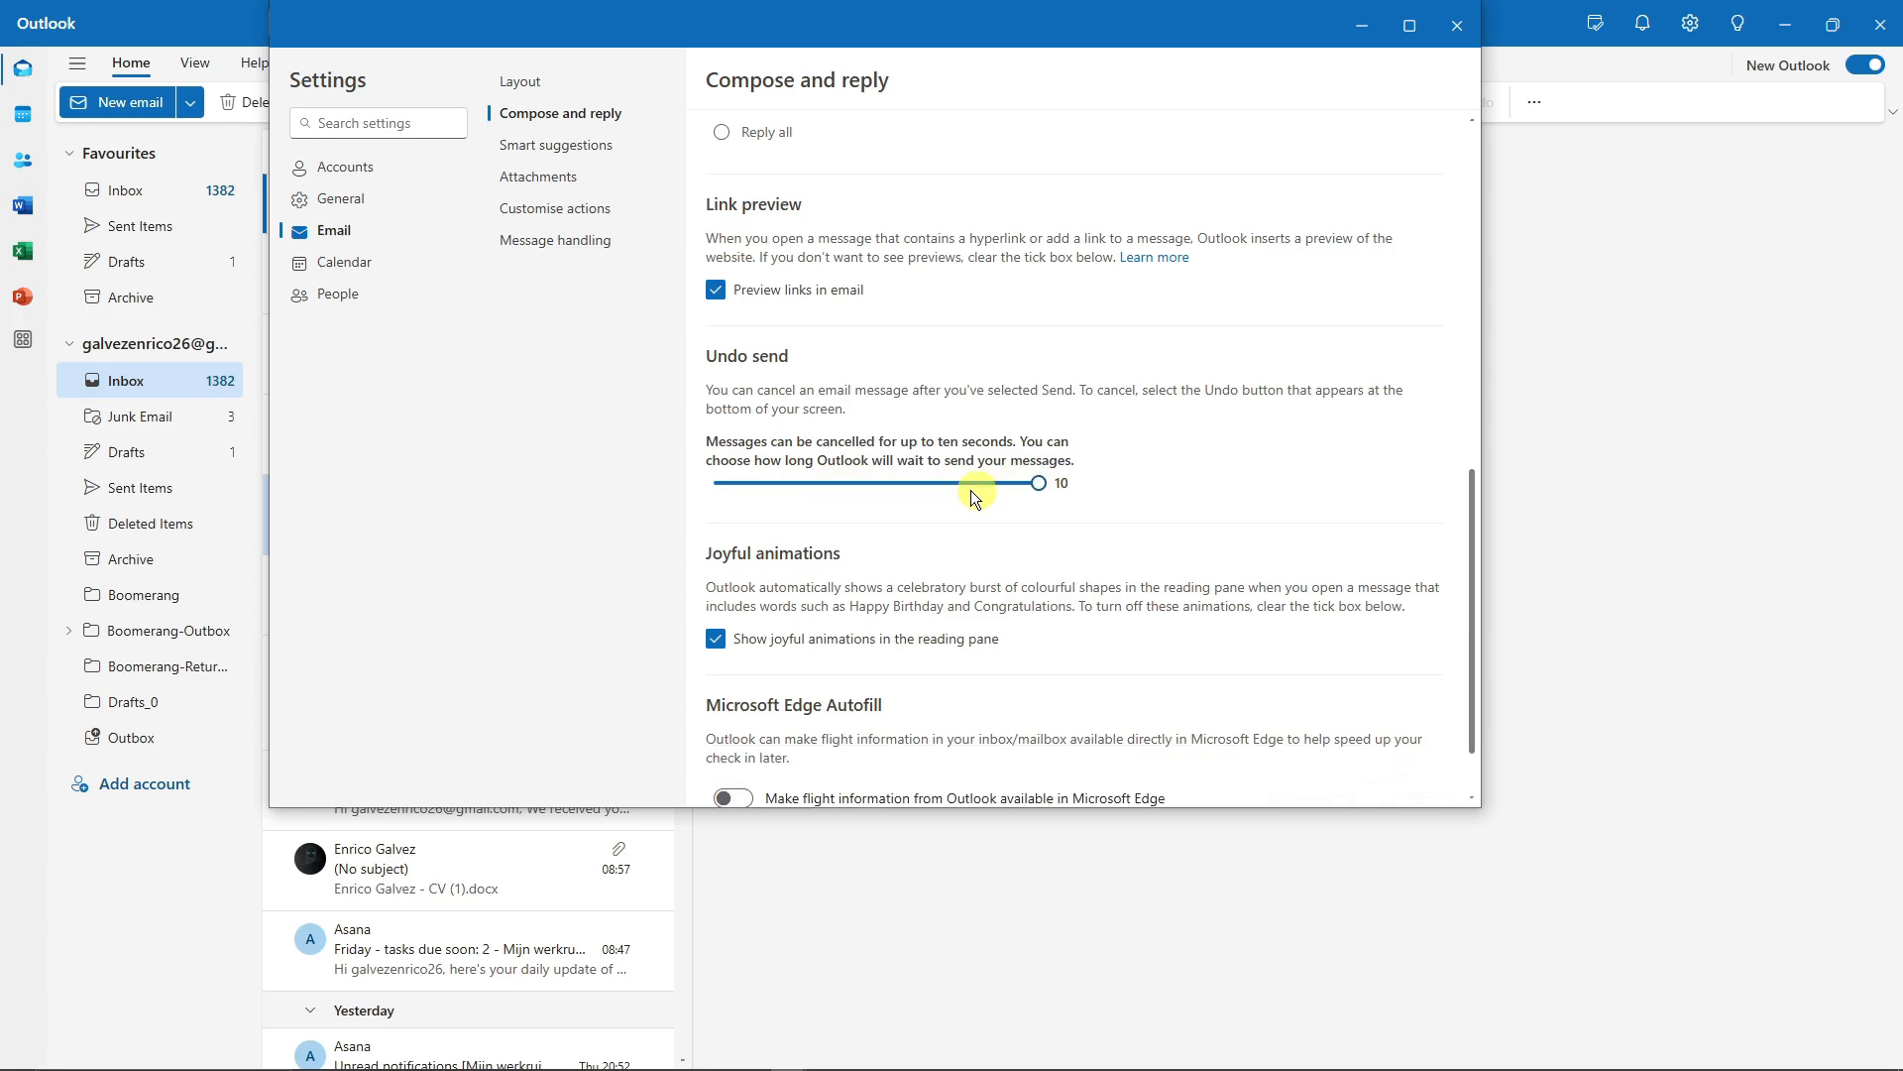
{"action": "left_click_drag", "start_coordinate": [883, 488], "coordinate": [1049, 474]}
{"action": "scroll", "coordinate": [1269, 496], "scroll_direction": "down", "scroll_amount": 1}
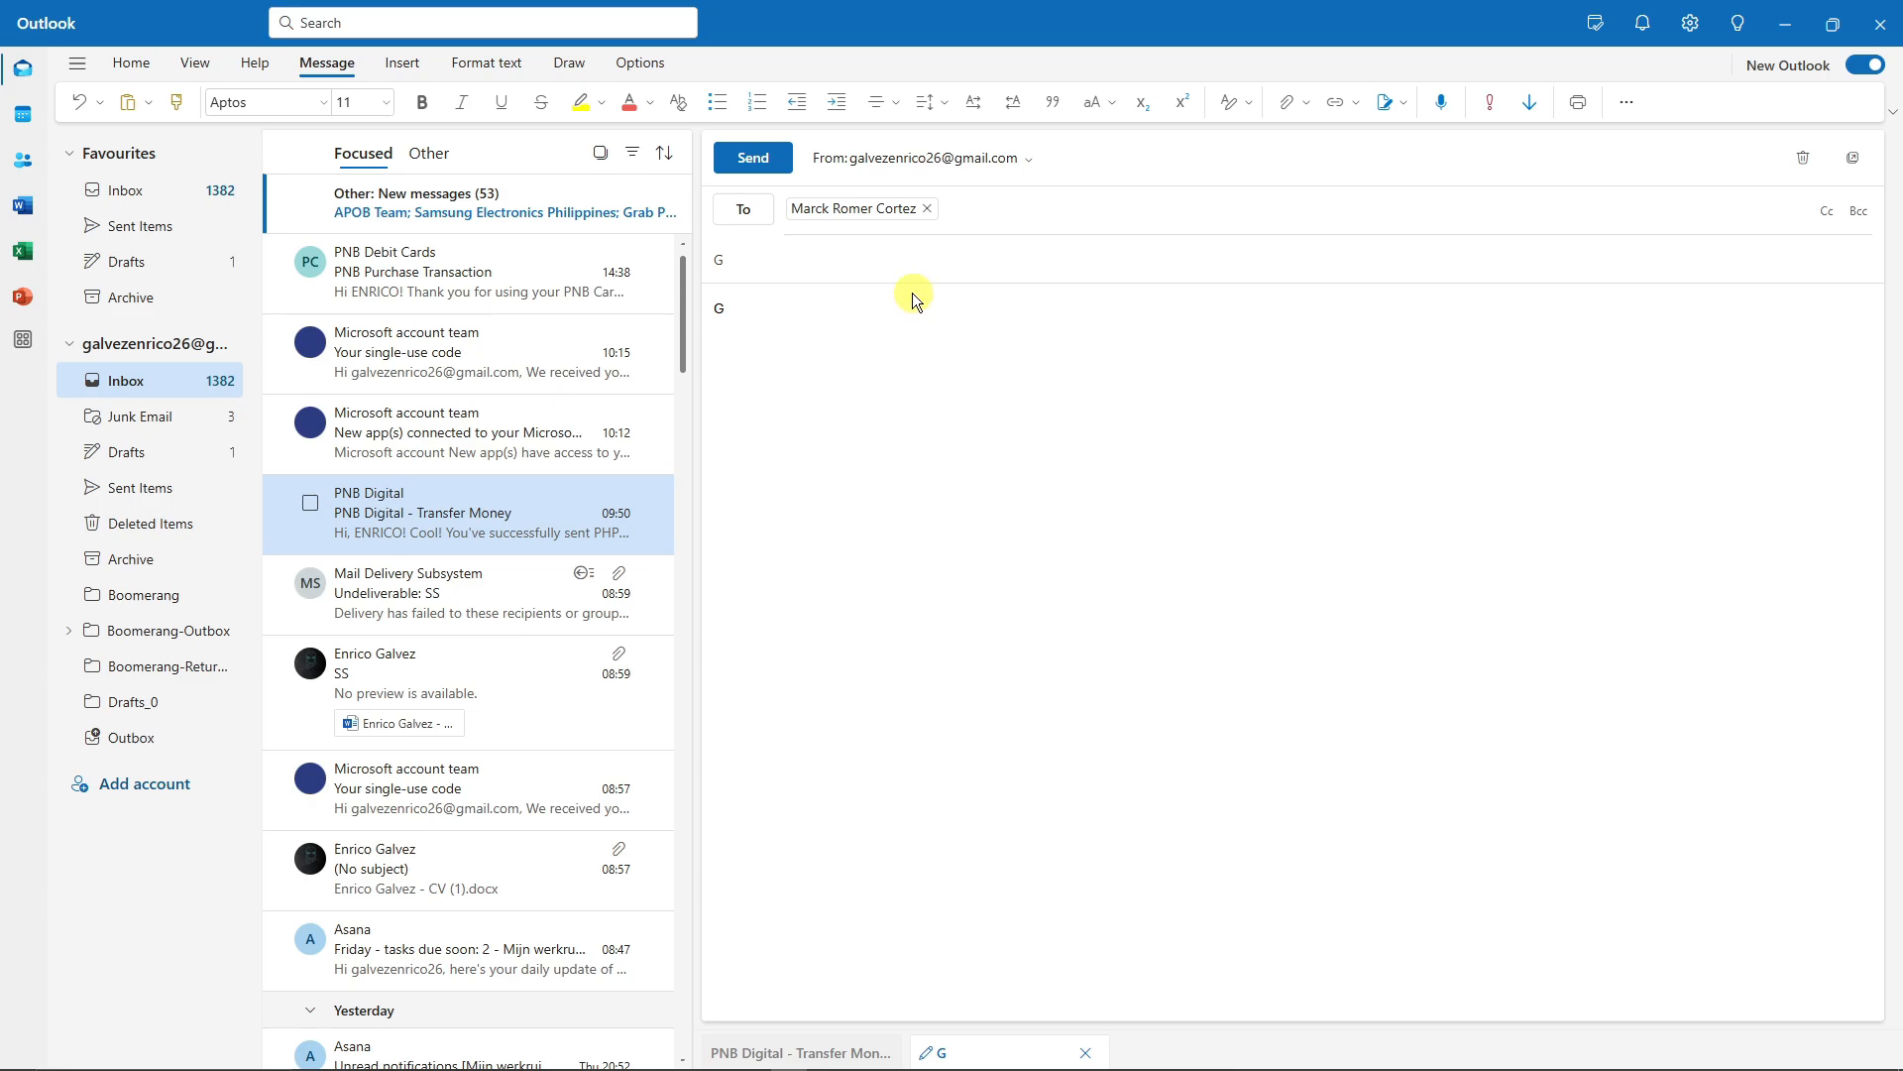
Step: Send the drafted email with subject "G" and undo its sending before it goes out
{"action": "left_click", "coordinate": [751, 164]}
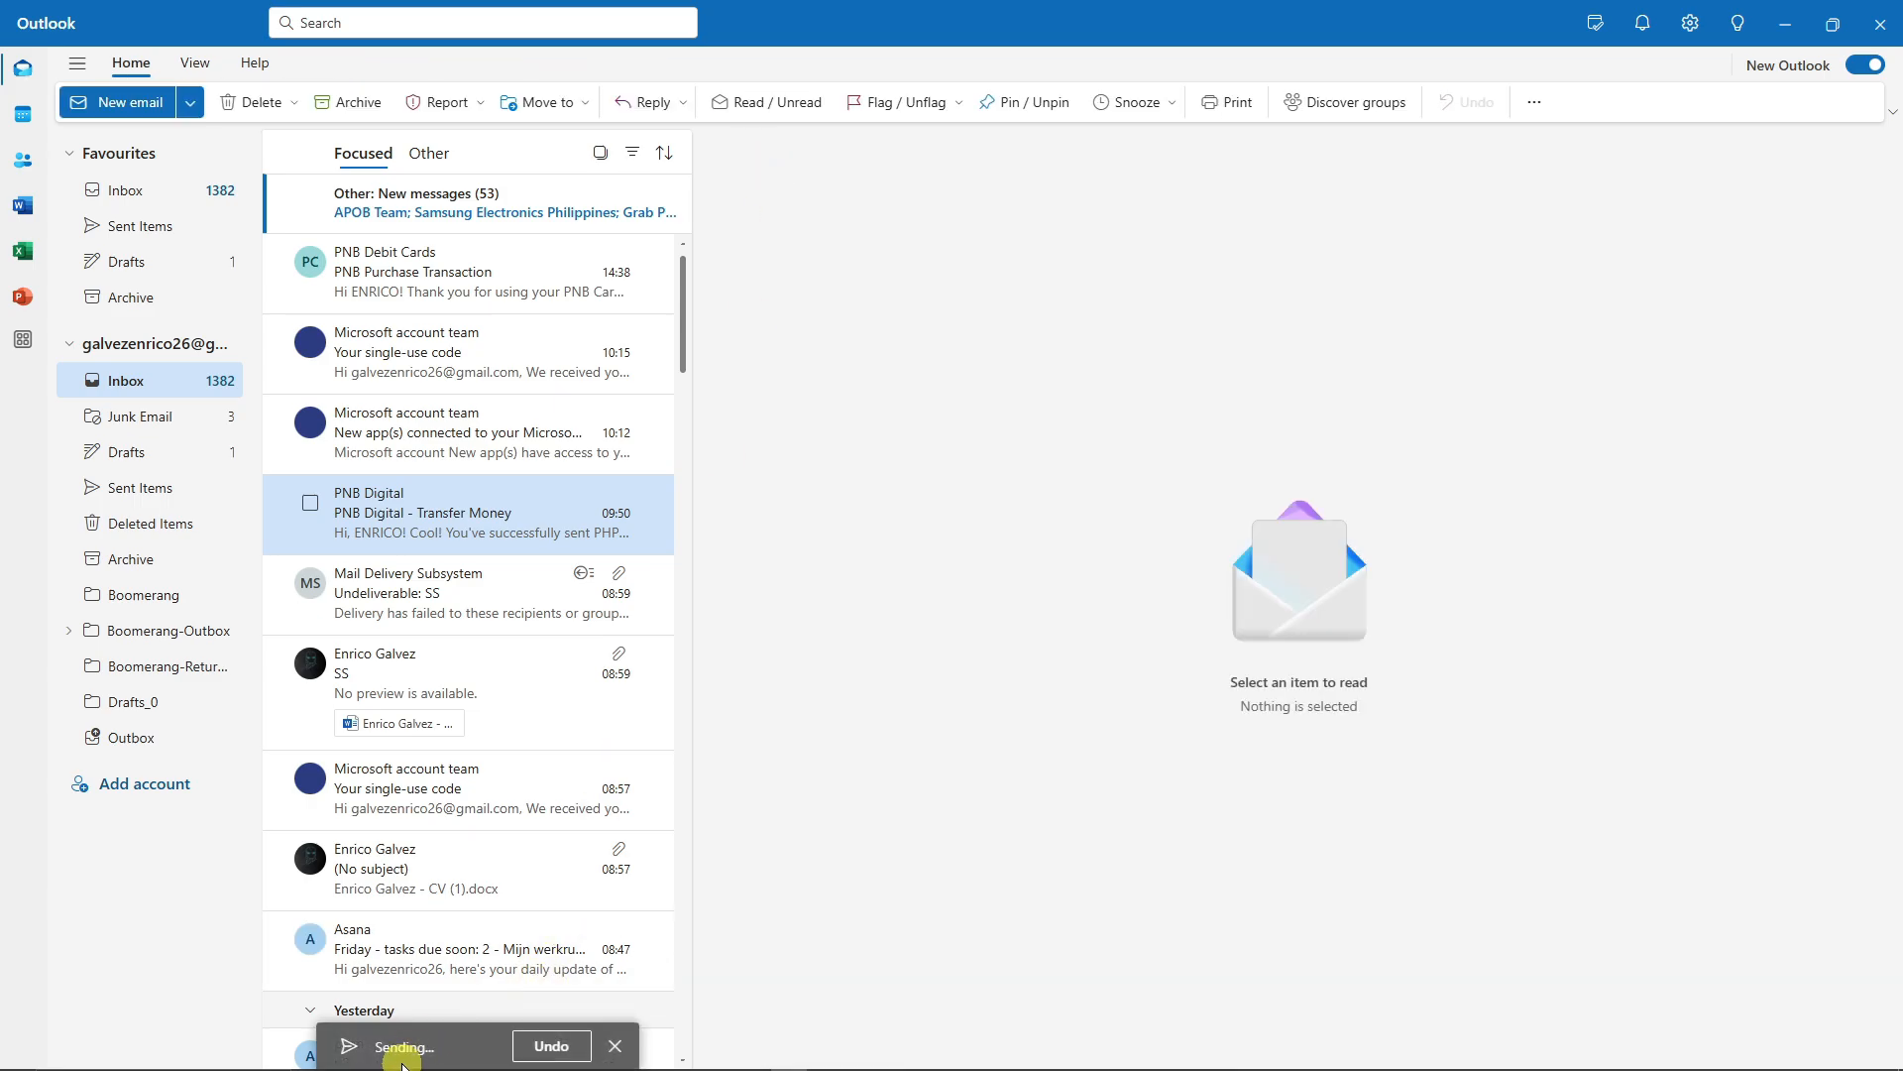
{"action": "left_click", "coordinate": [547, 1048]}
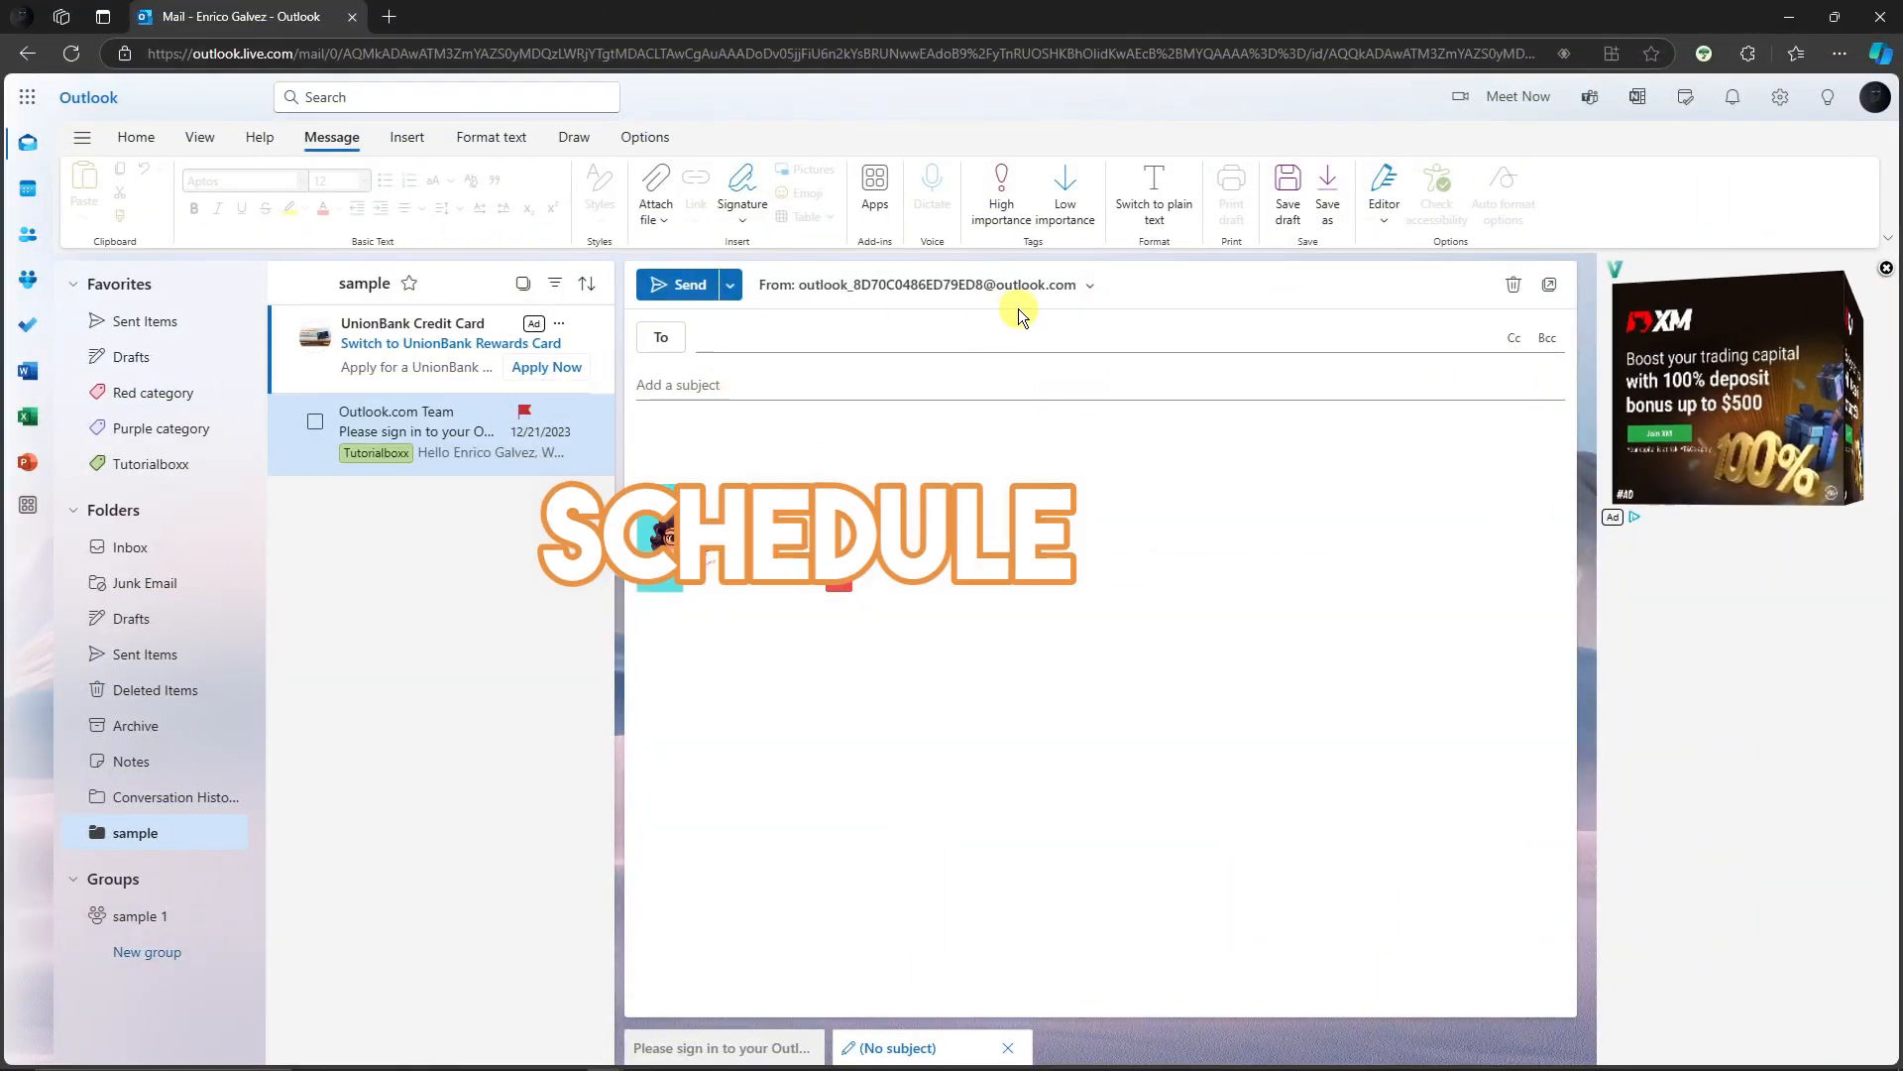
Step: Address the new email to the first suggested contact and enter "GG" as both the subject and the message text
{"action": "left_click", "coordinate": [738, 336]}
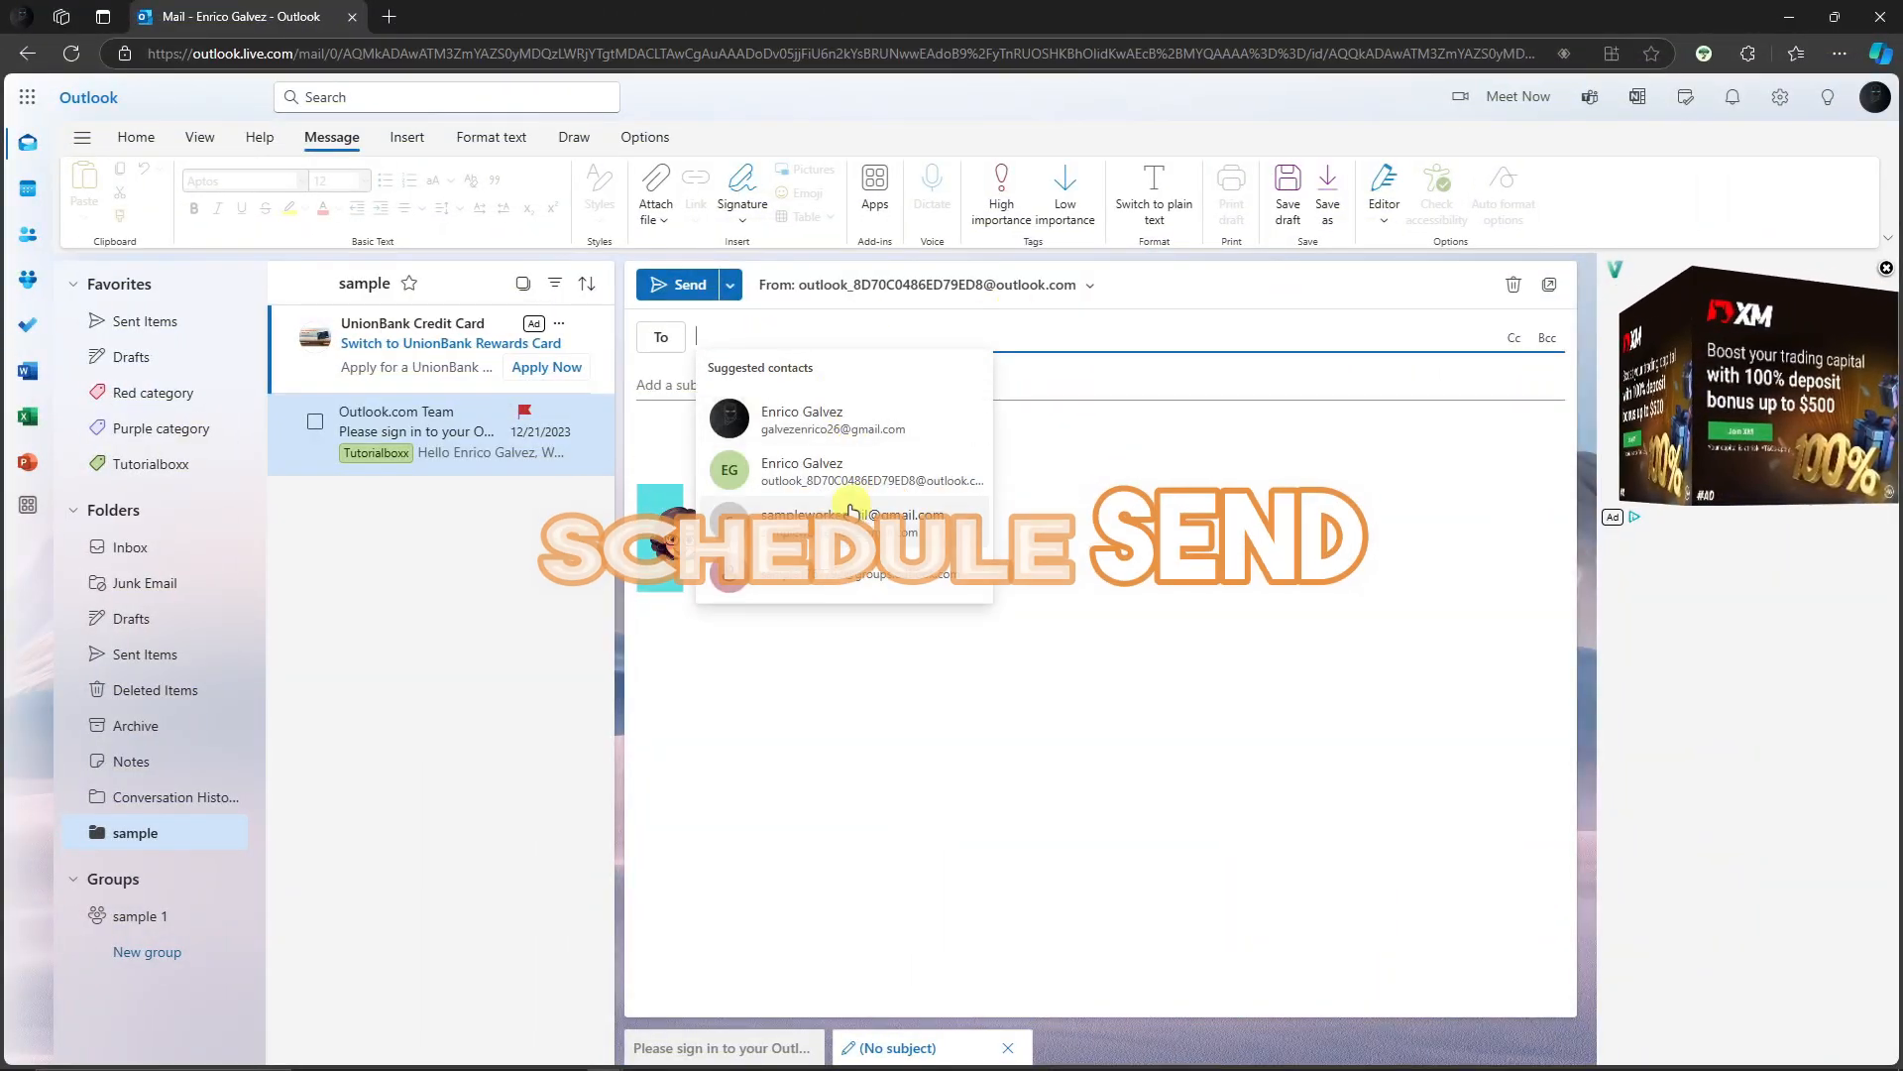
{"action": "left_click", "coordinate": [807, 416]}
{"action": "left_click", "coordinate": [755, 386]}
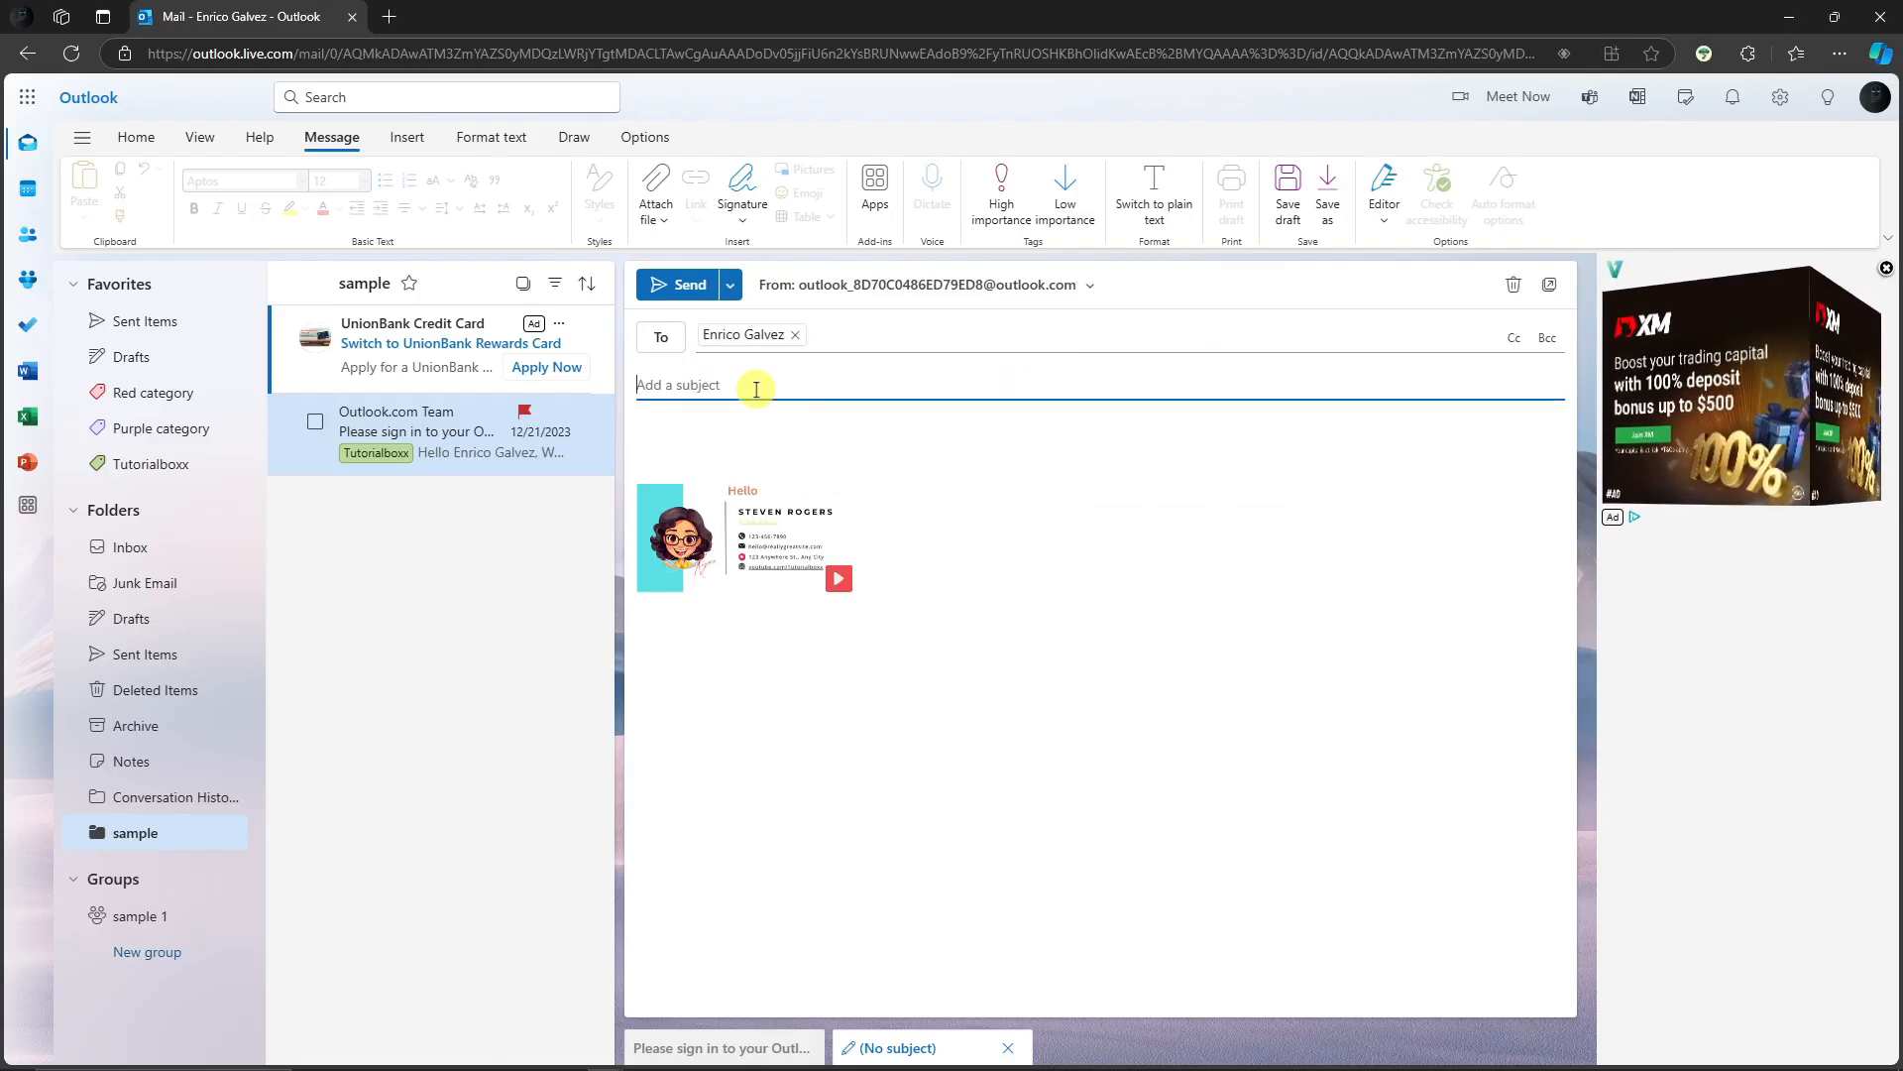
{"action": "type", "text": "GG"}
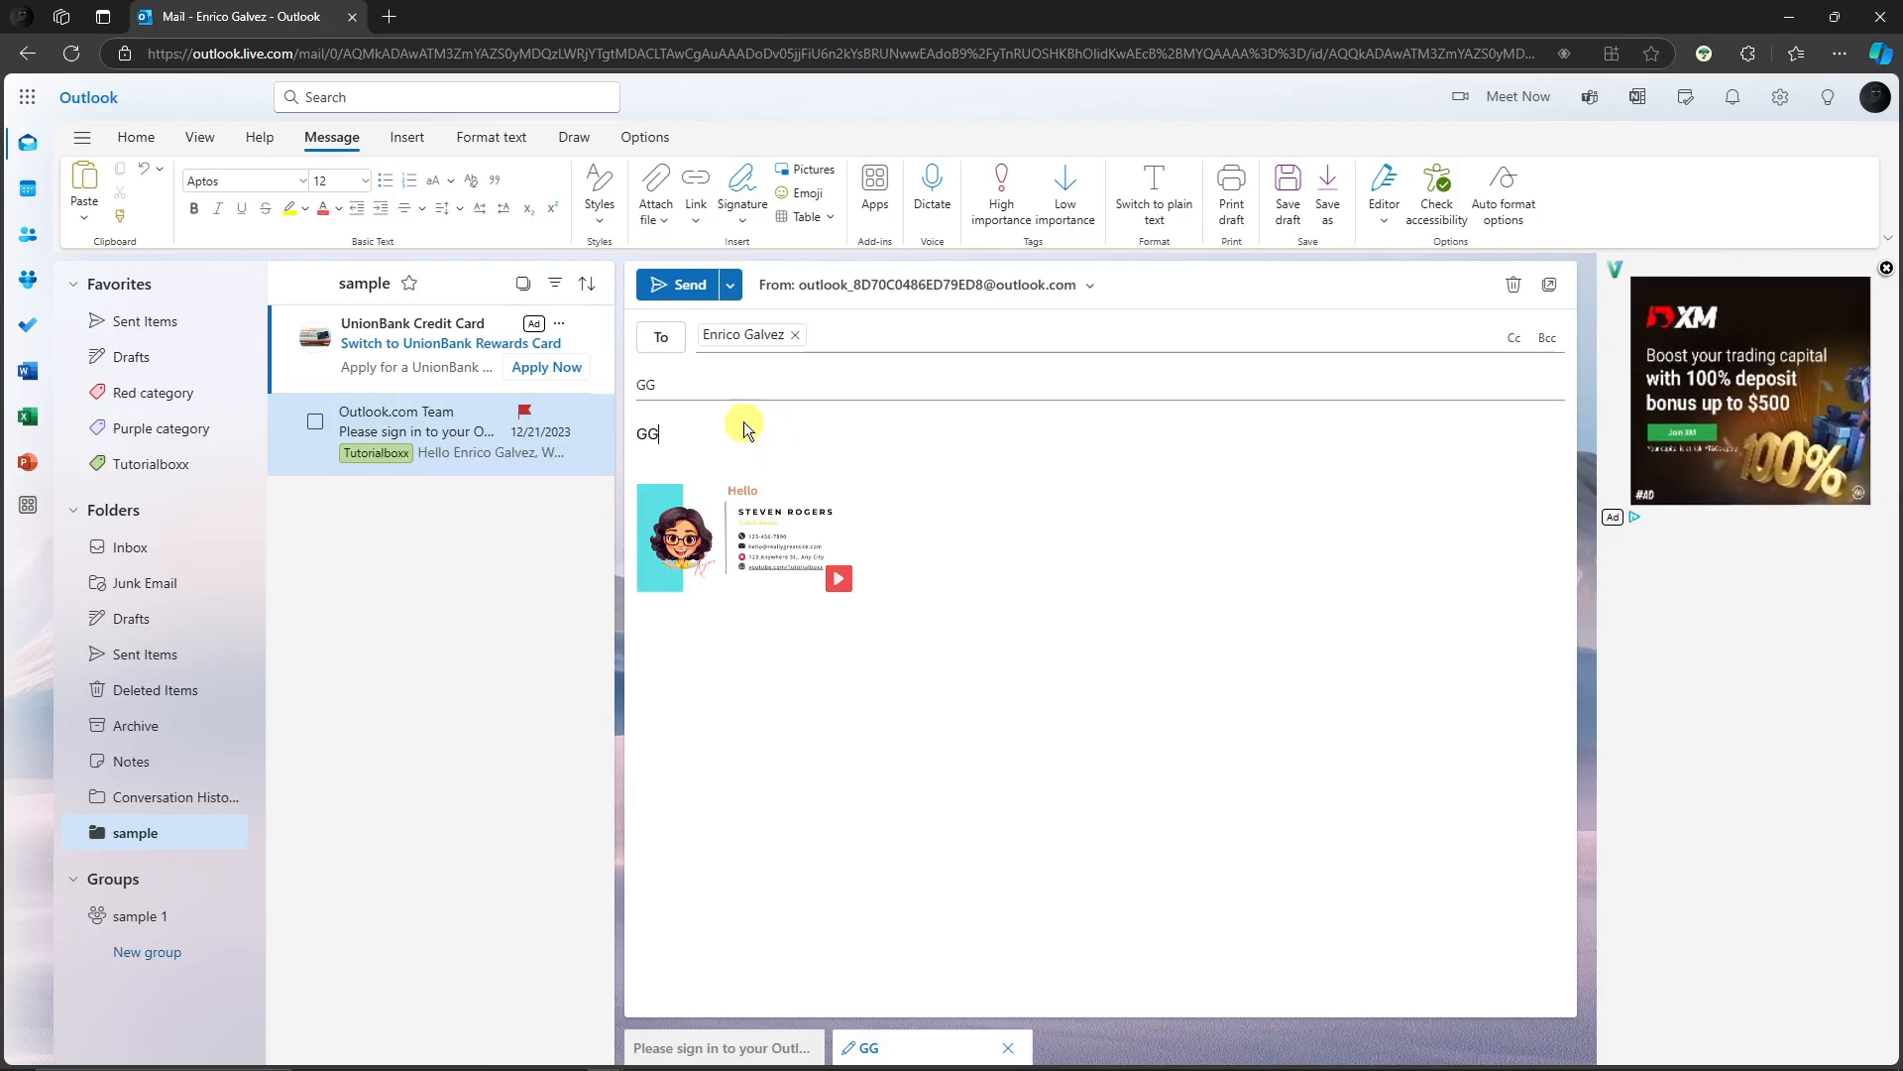
Step: Schedule the "GG" email to be sent at a custom time, 10/30/2024 at 1:00 AM
{"action": "left_click", "coordinate": [730, 286]}
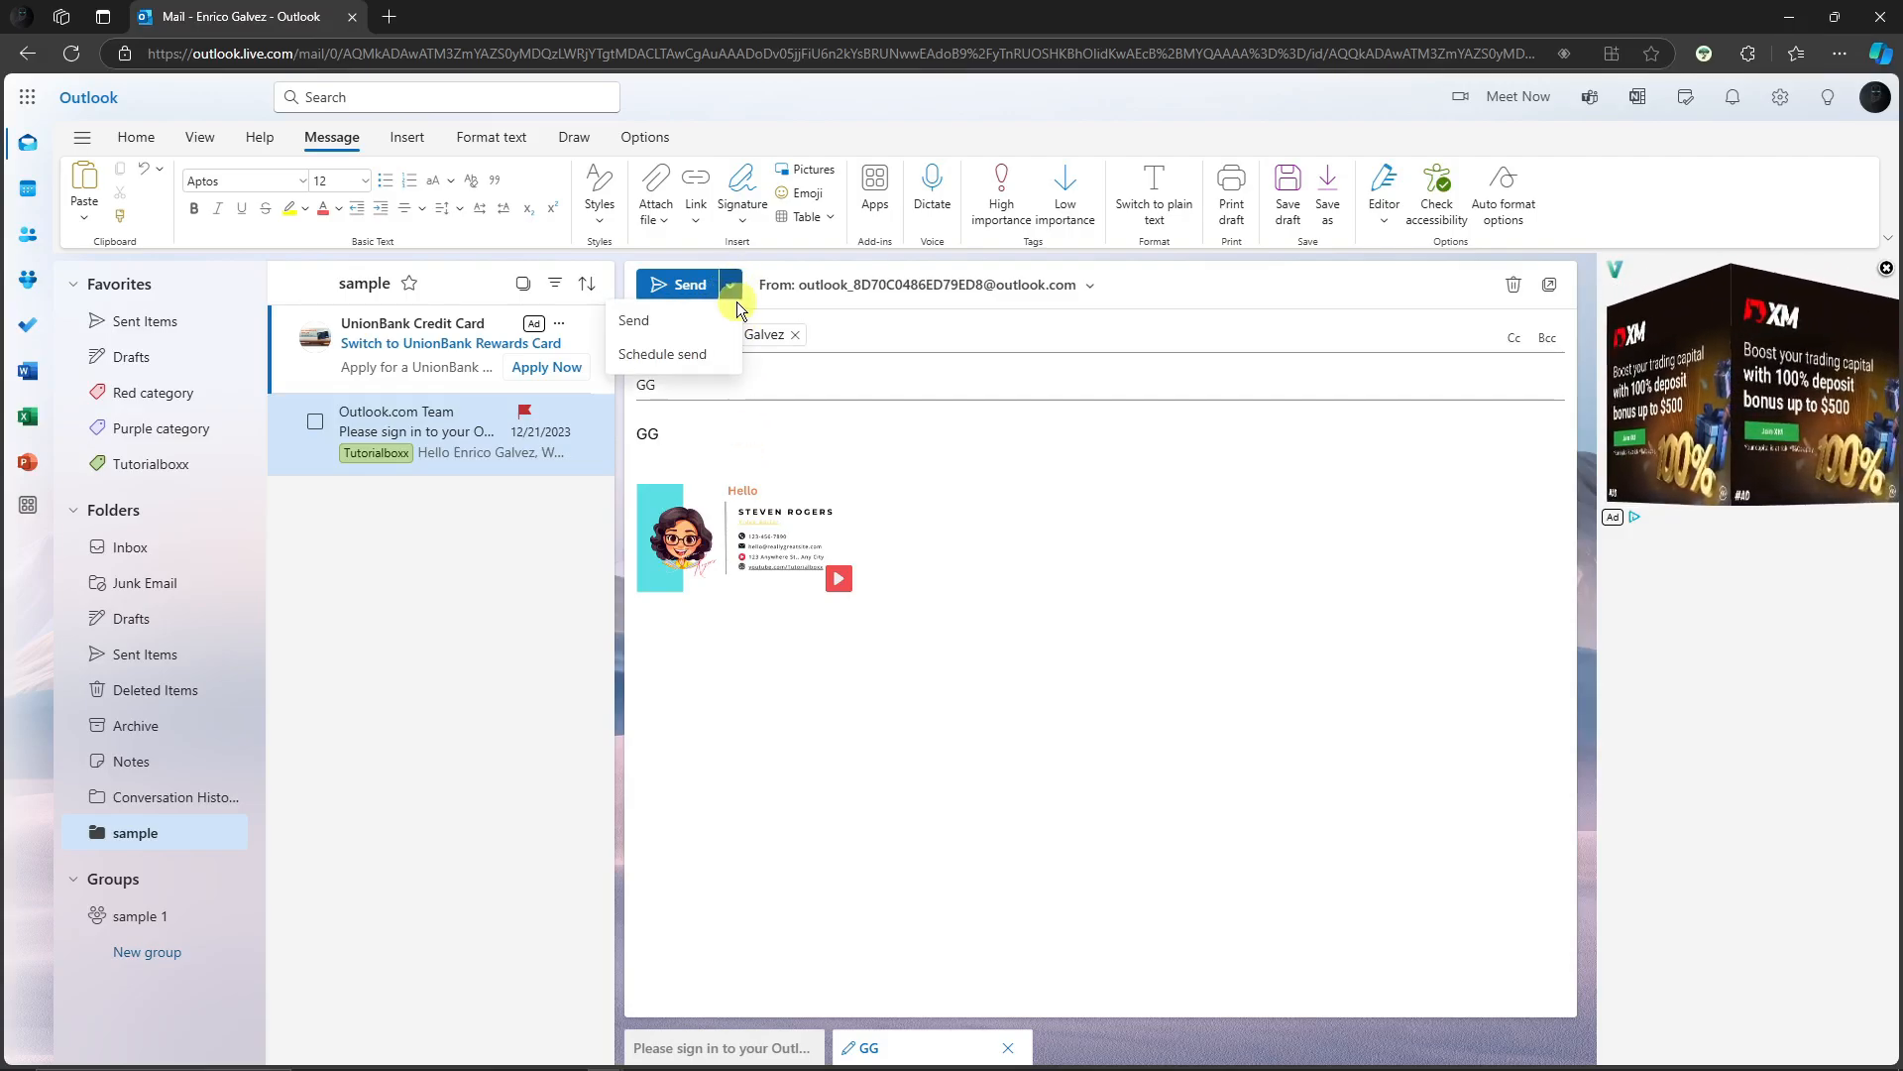
{"action": "left_click", "coordinate": [652, 359]}
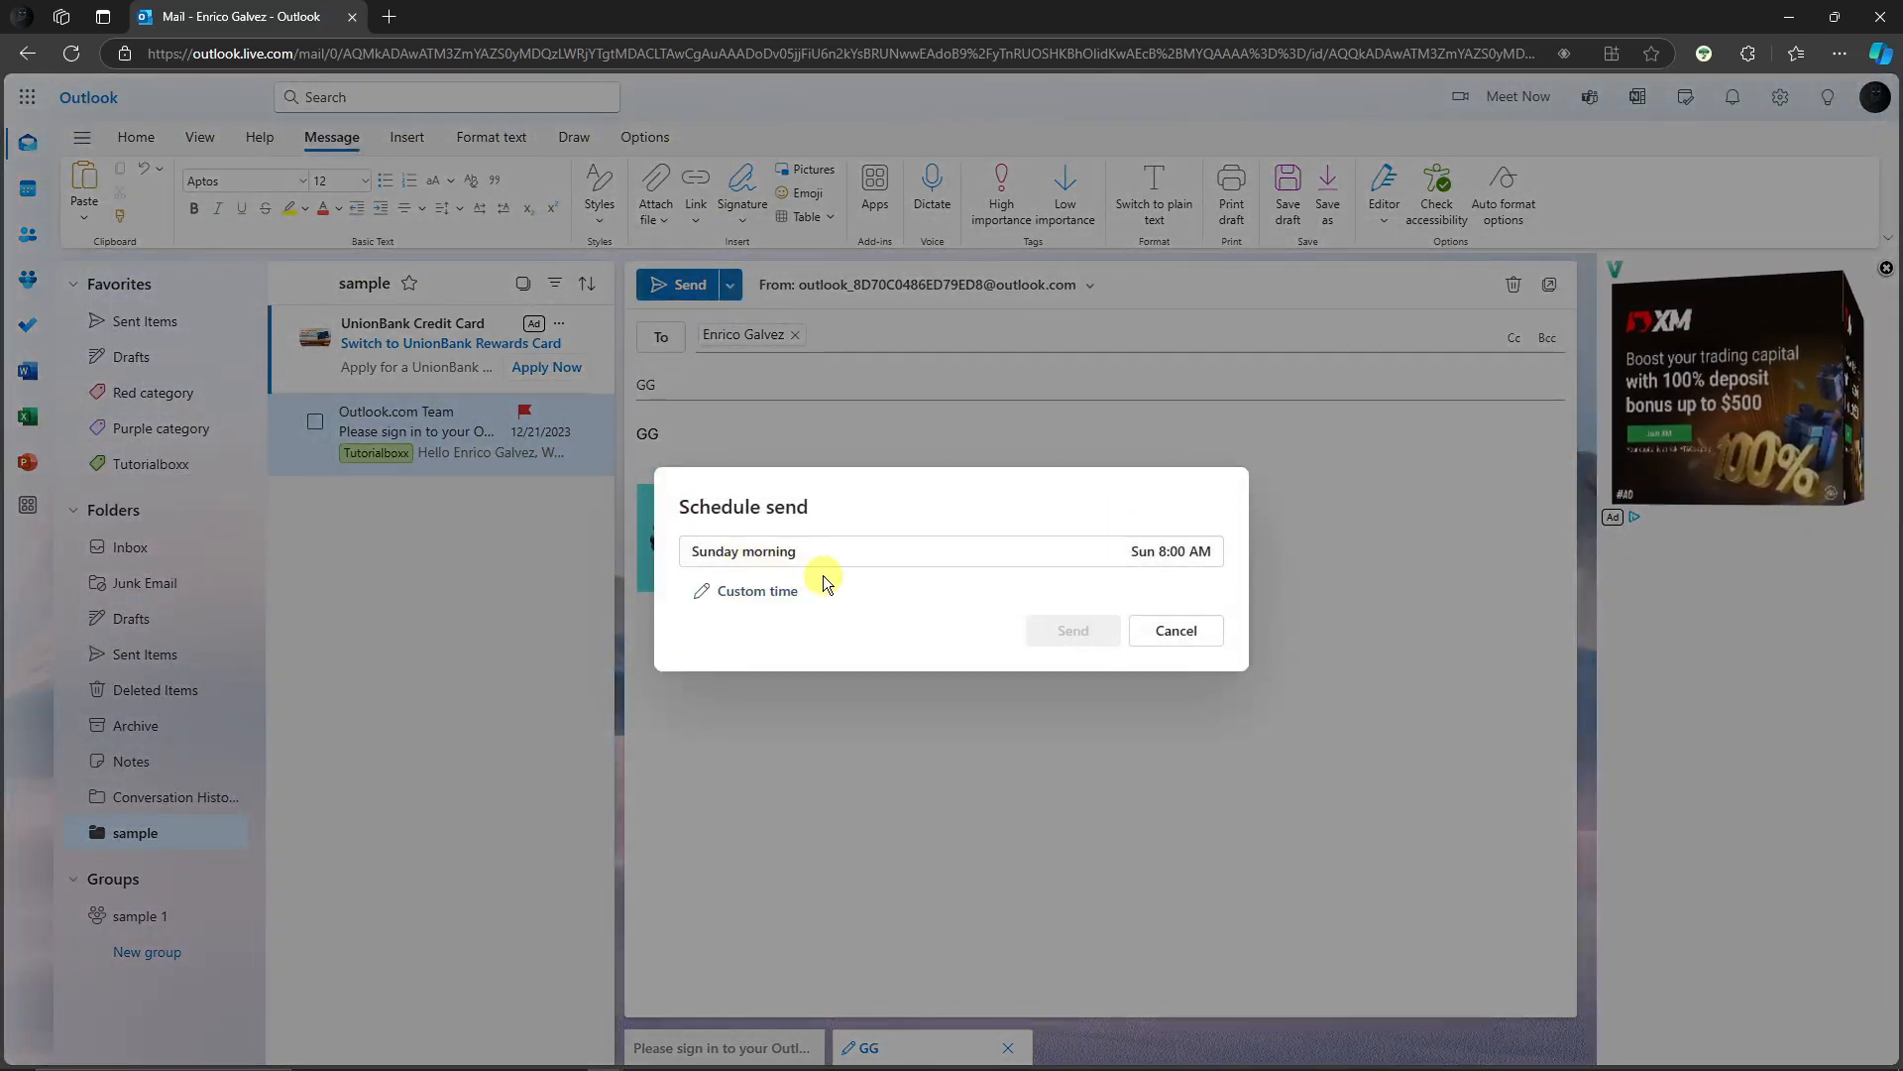
{"action": "left_click", "coordinate": [765, 595]}
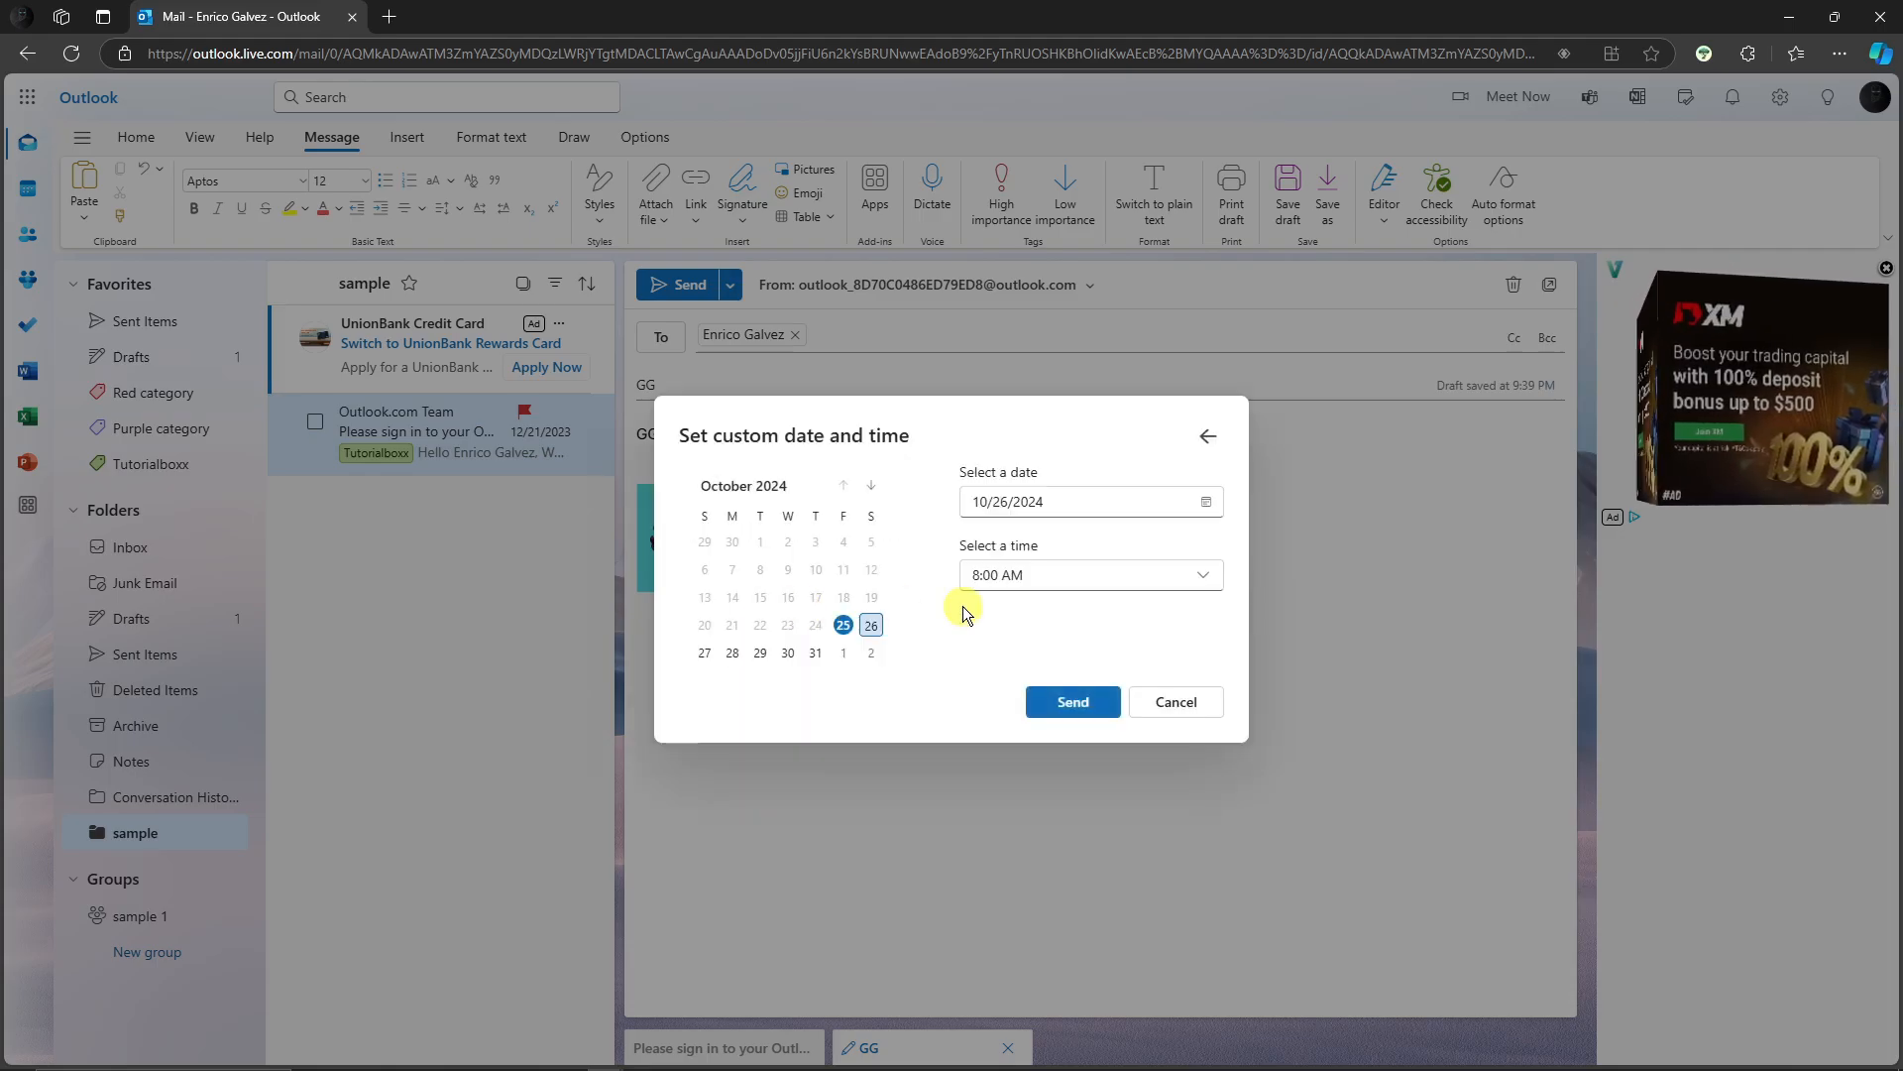
{"action": "left_click", "coordinate": [788, 653]}
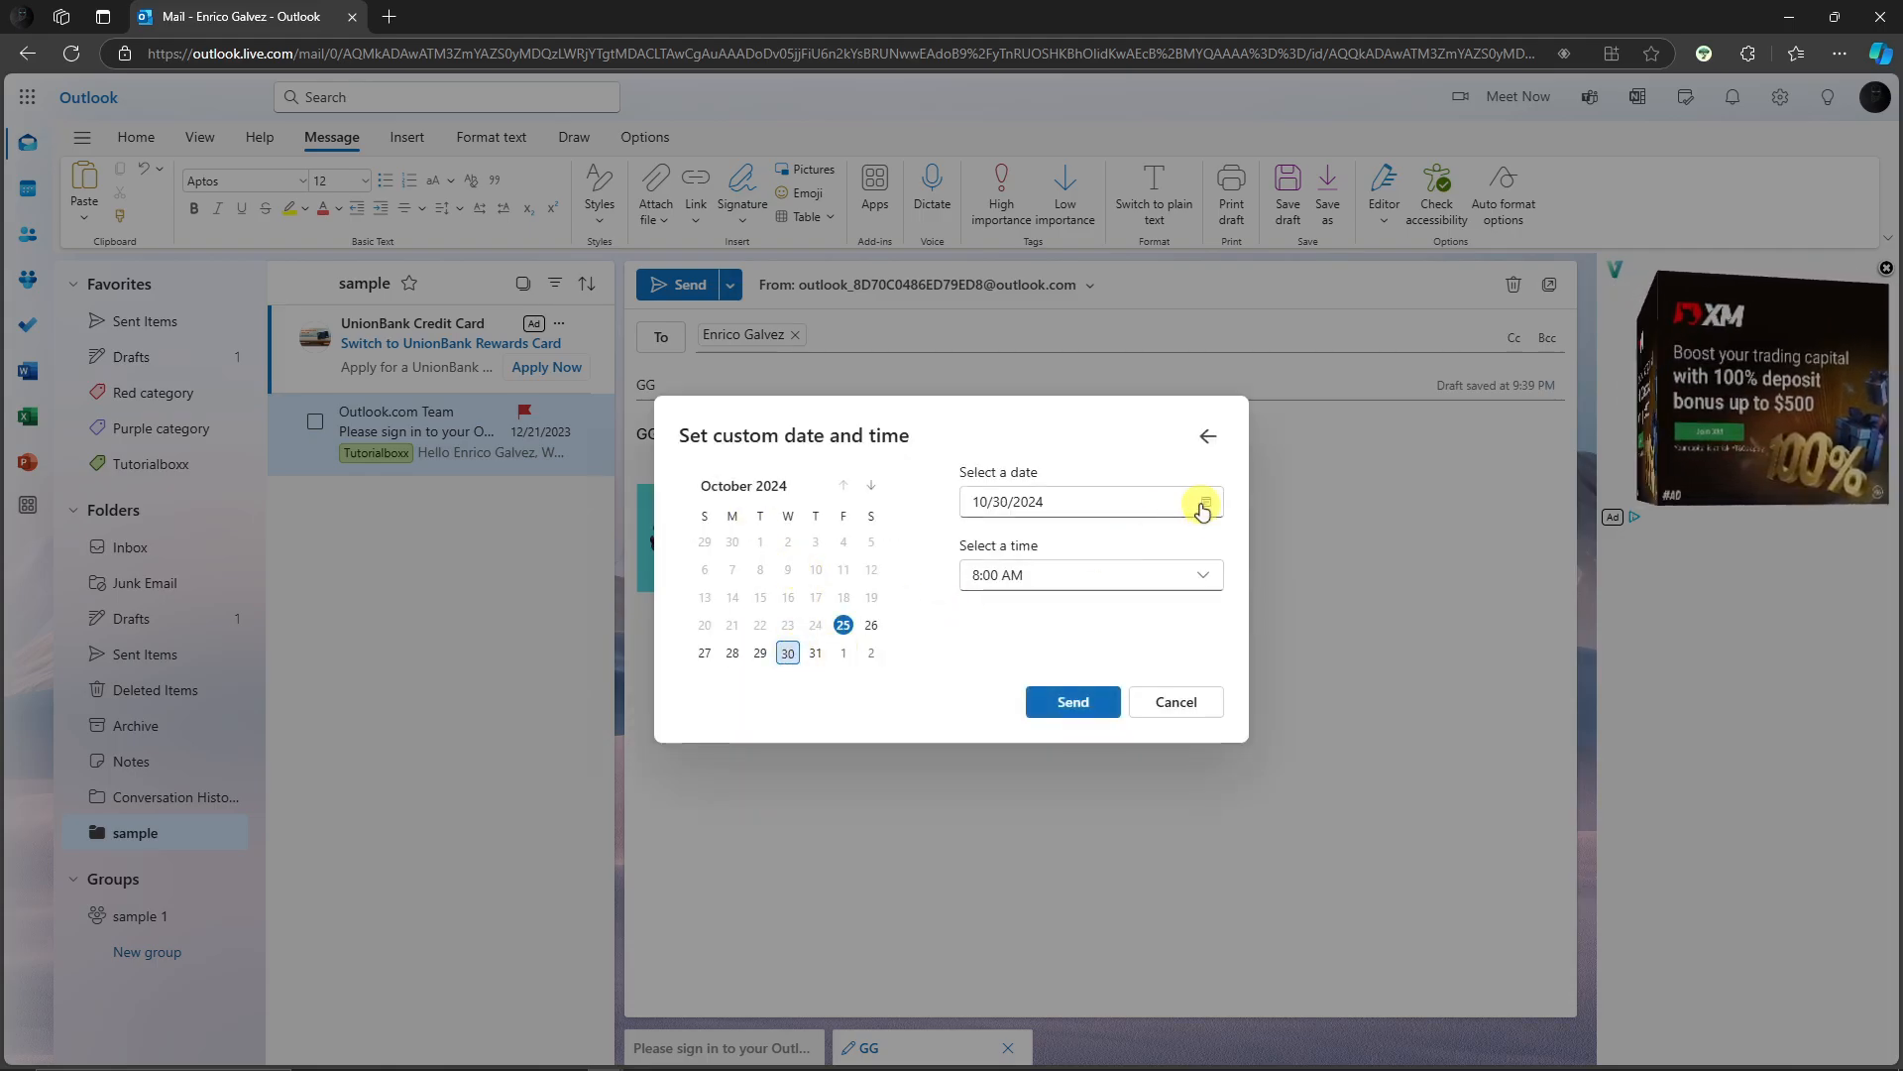
{"action": "left_click", "coordinate": [1200, 573]}
{"action": "left_click", "coordinate": [1035, 671]}
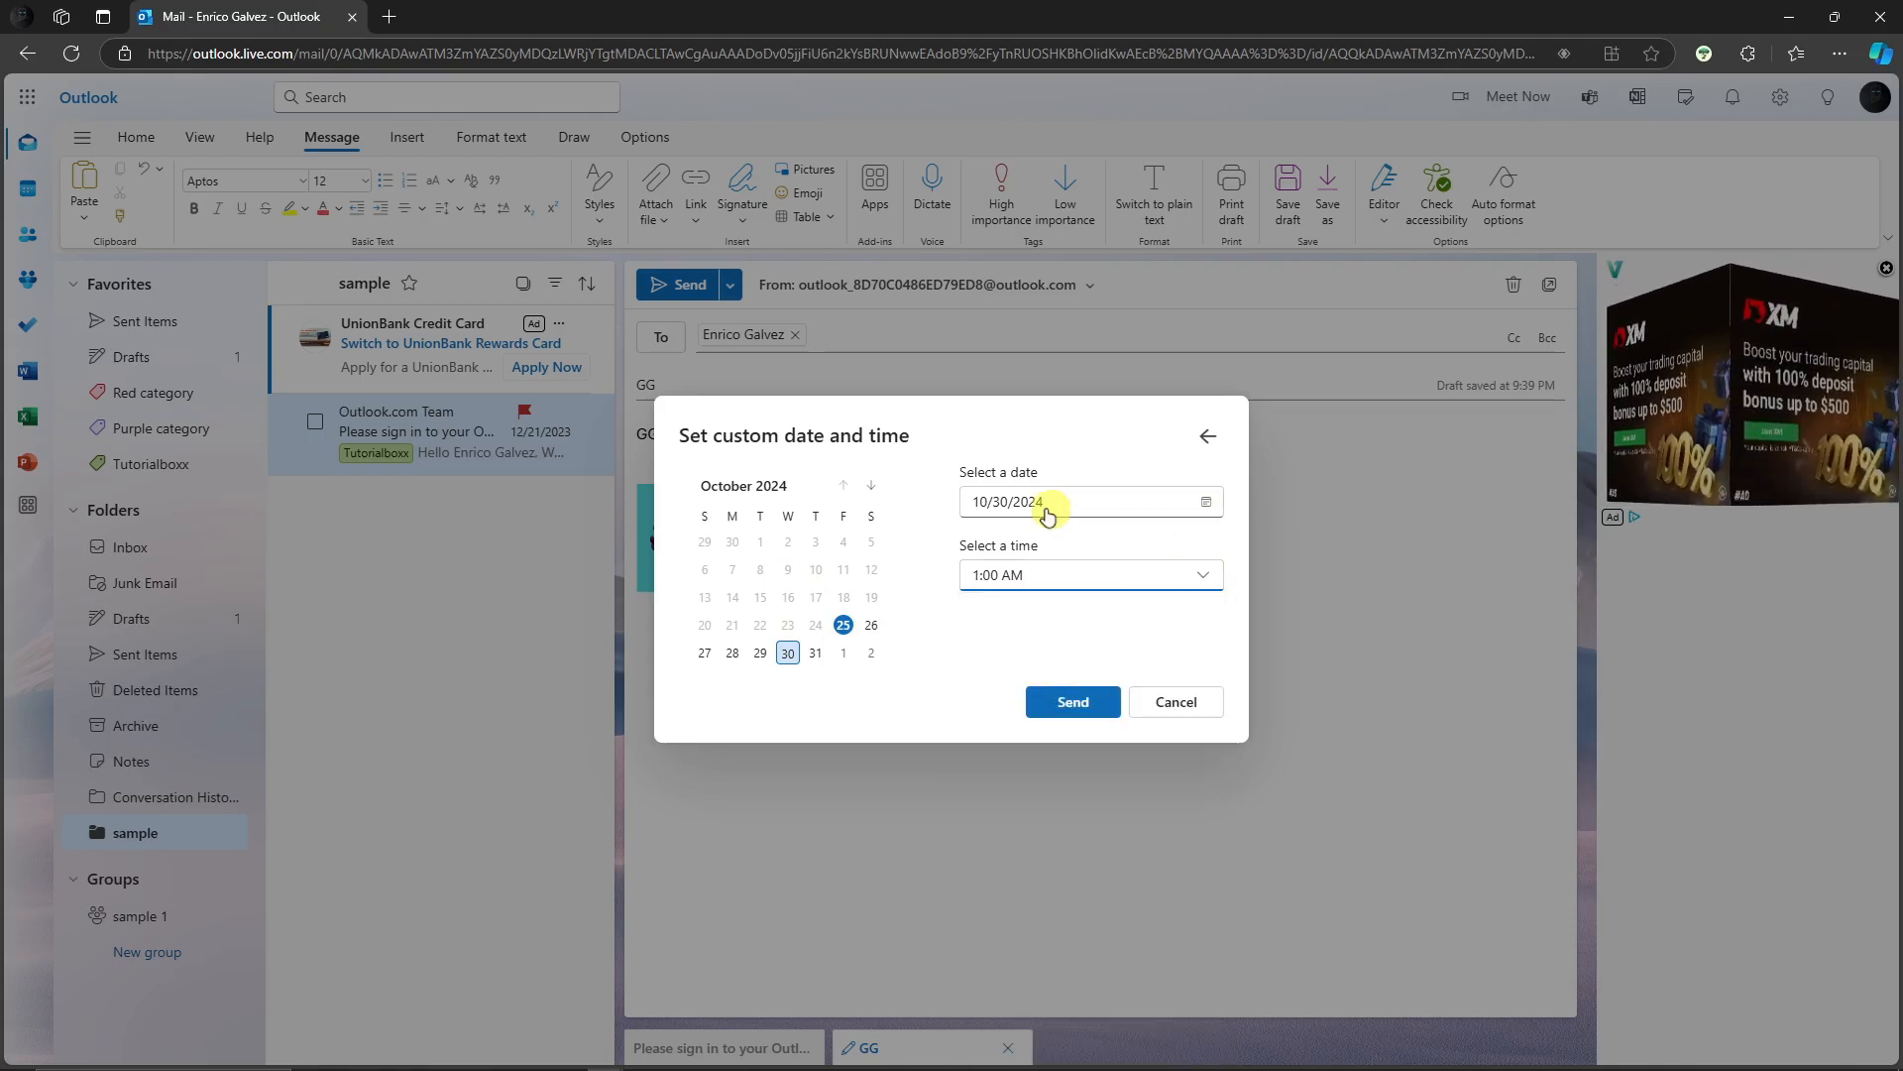
{"action": "left_click", "coordinate": [1098, 514]}
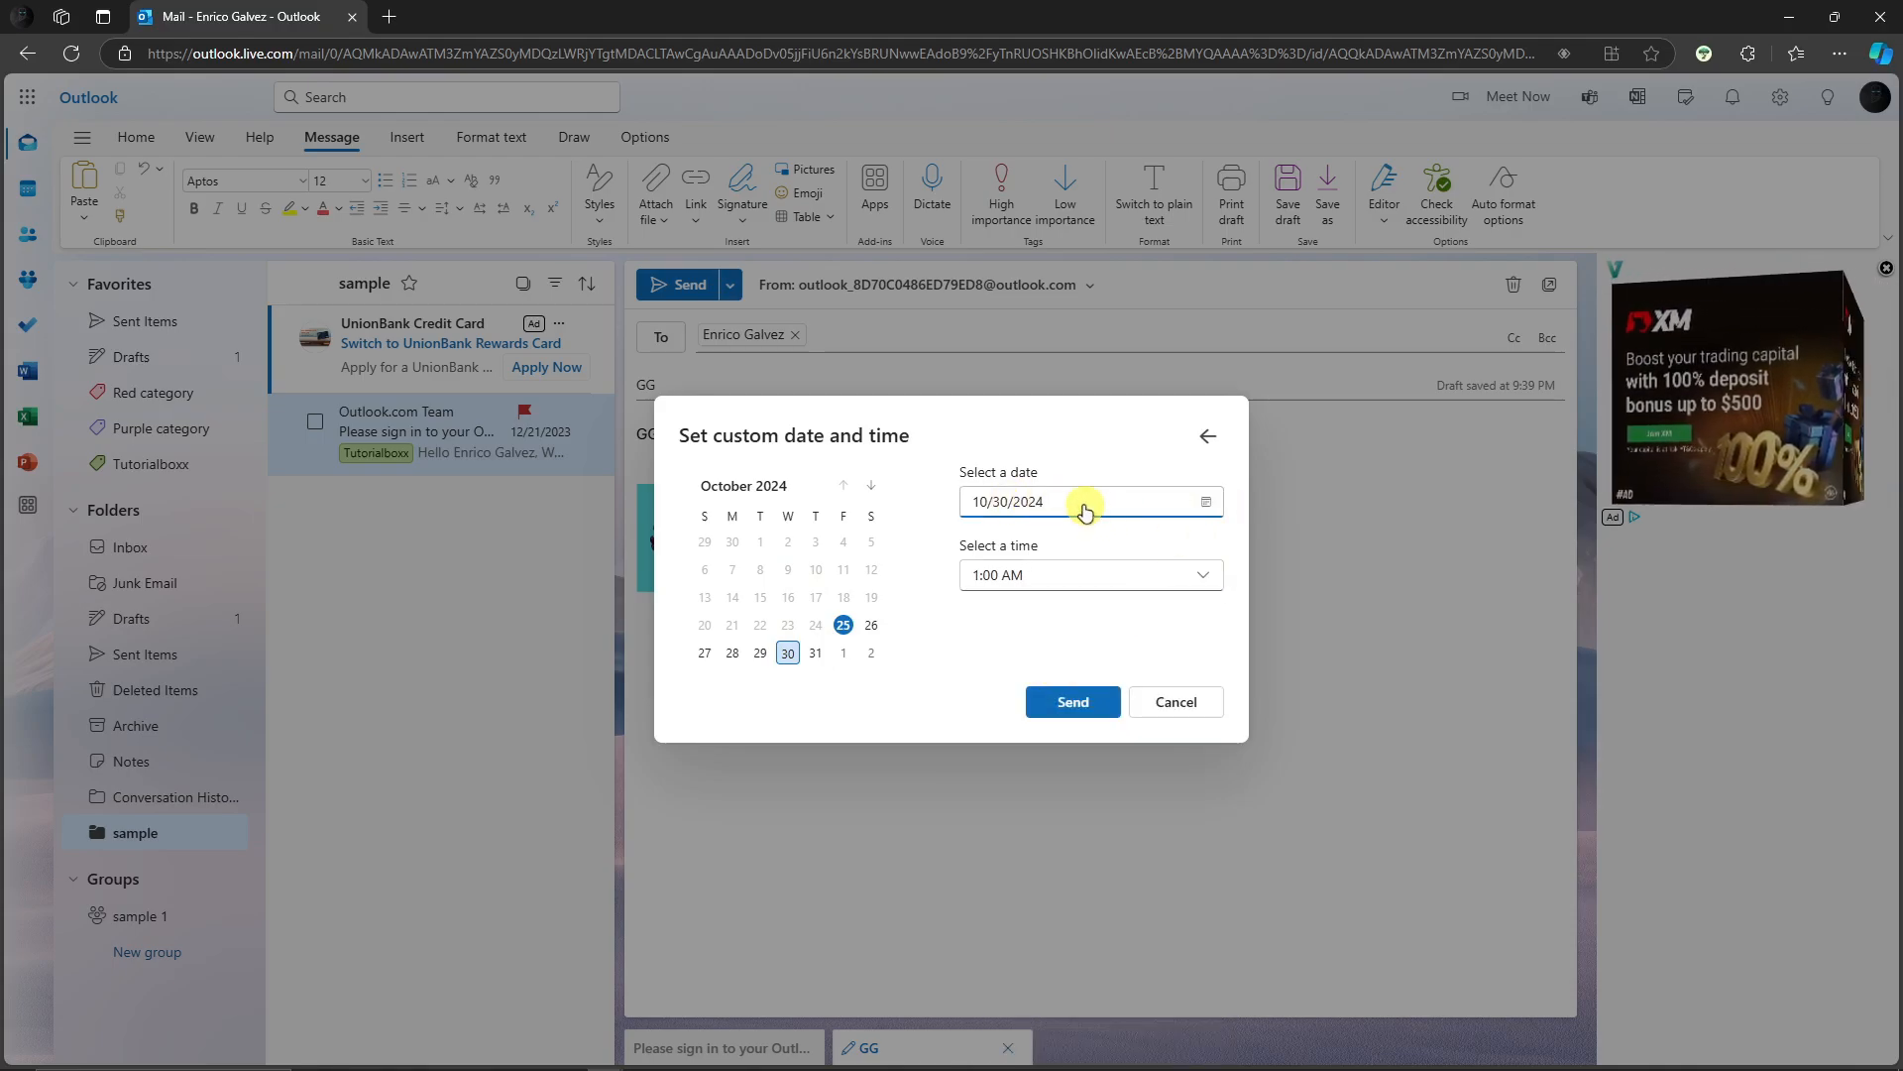
{"action": "left_click_drag", "start_coordinate": [1084, 506], "coordinate": [952, 503]}
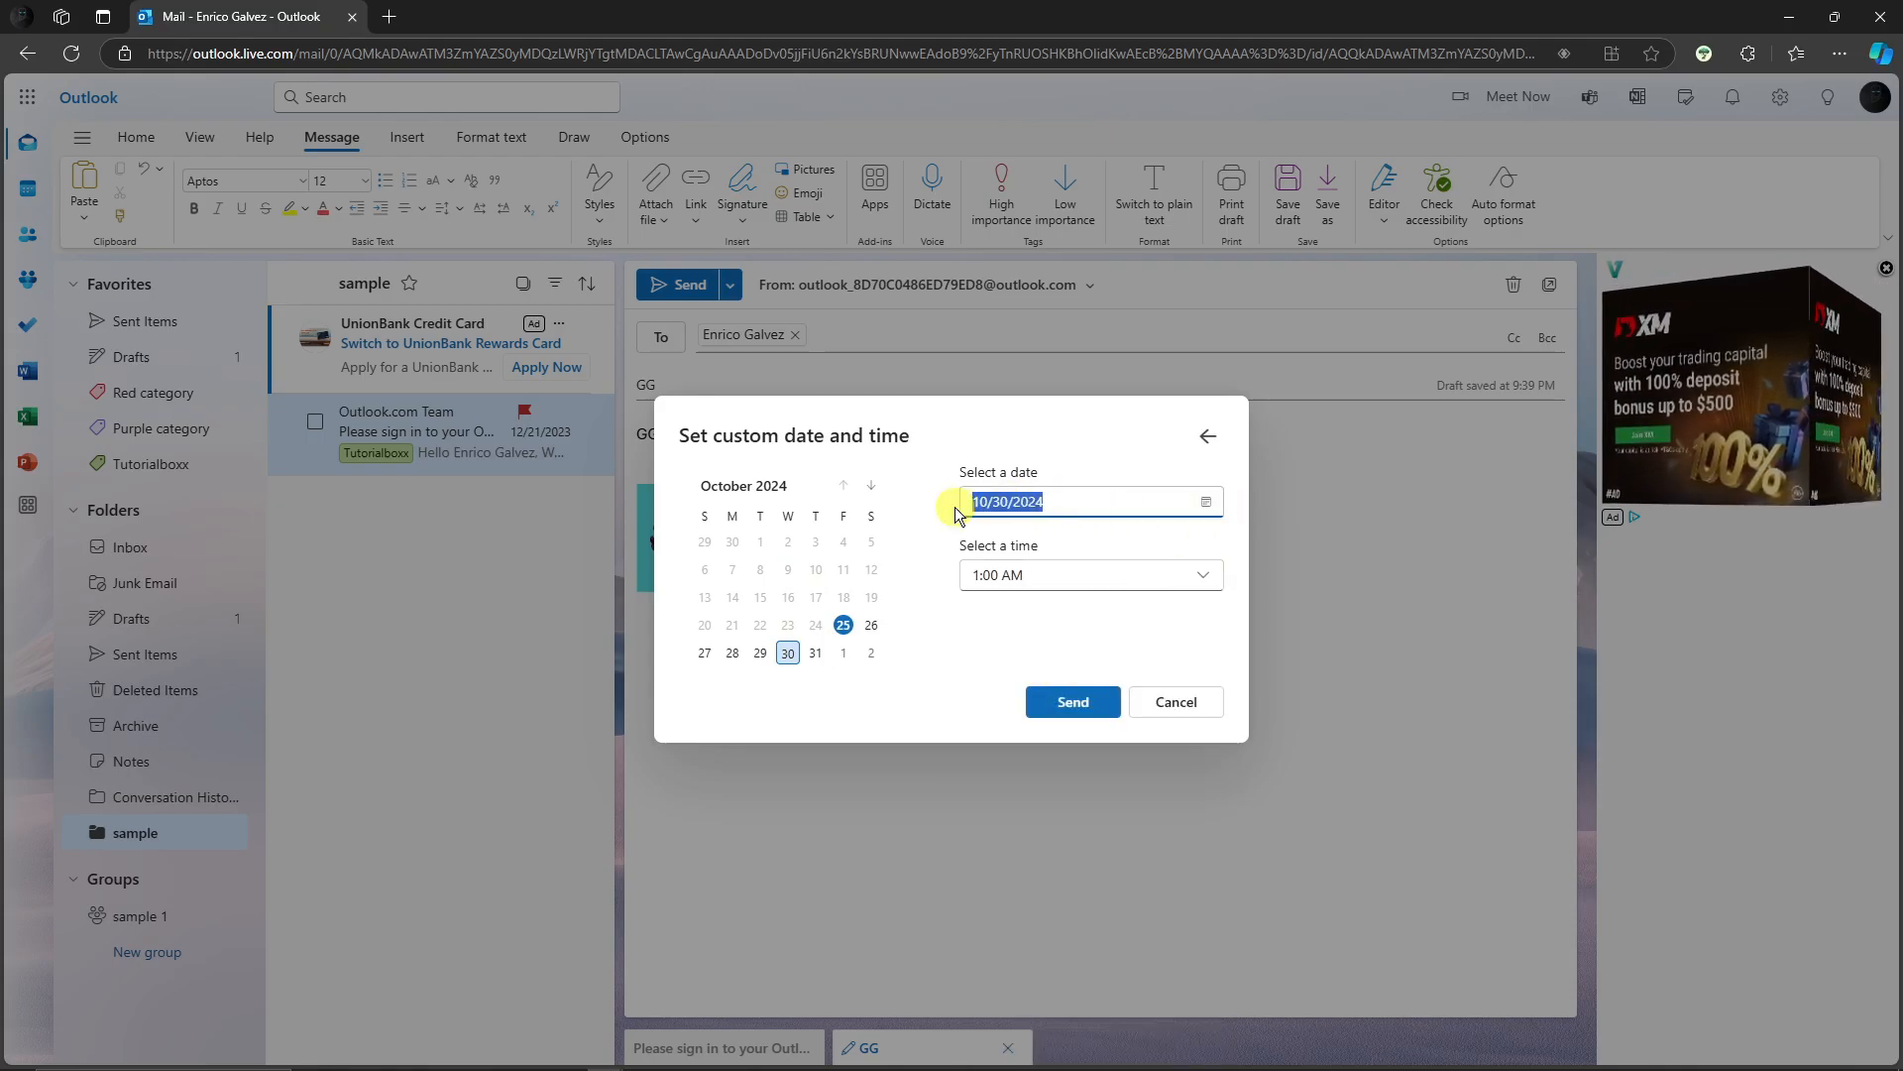
{"action": "left_click", "coordinate": [1074, 701]}
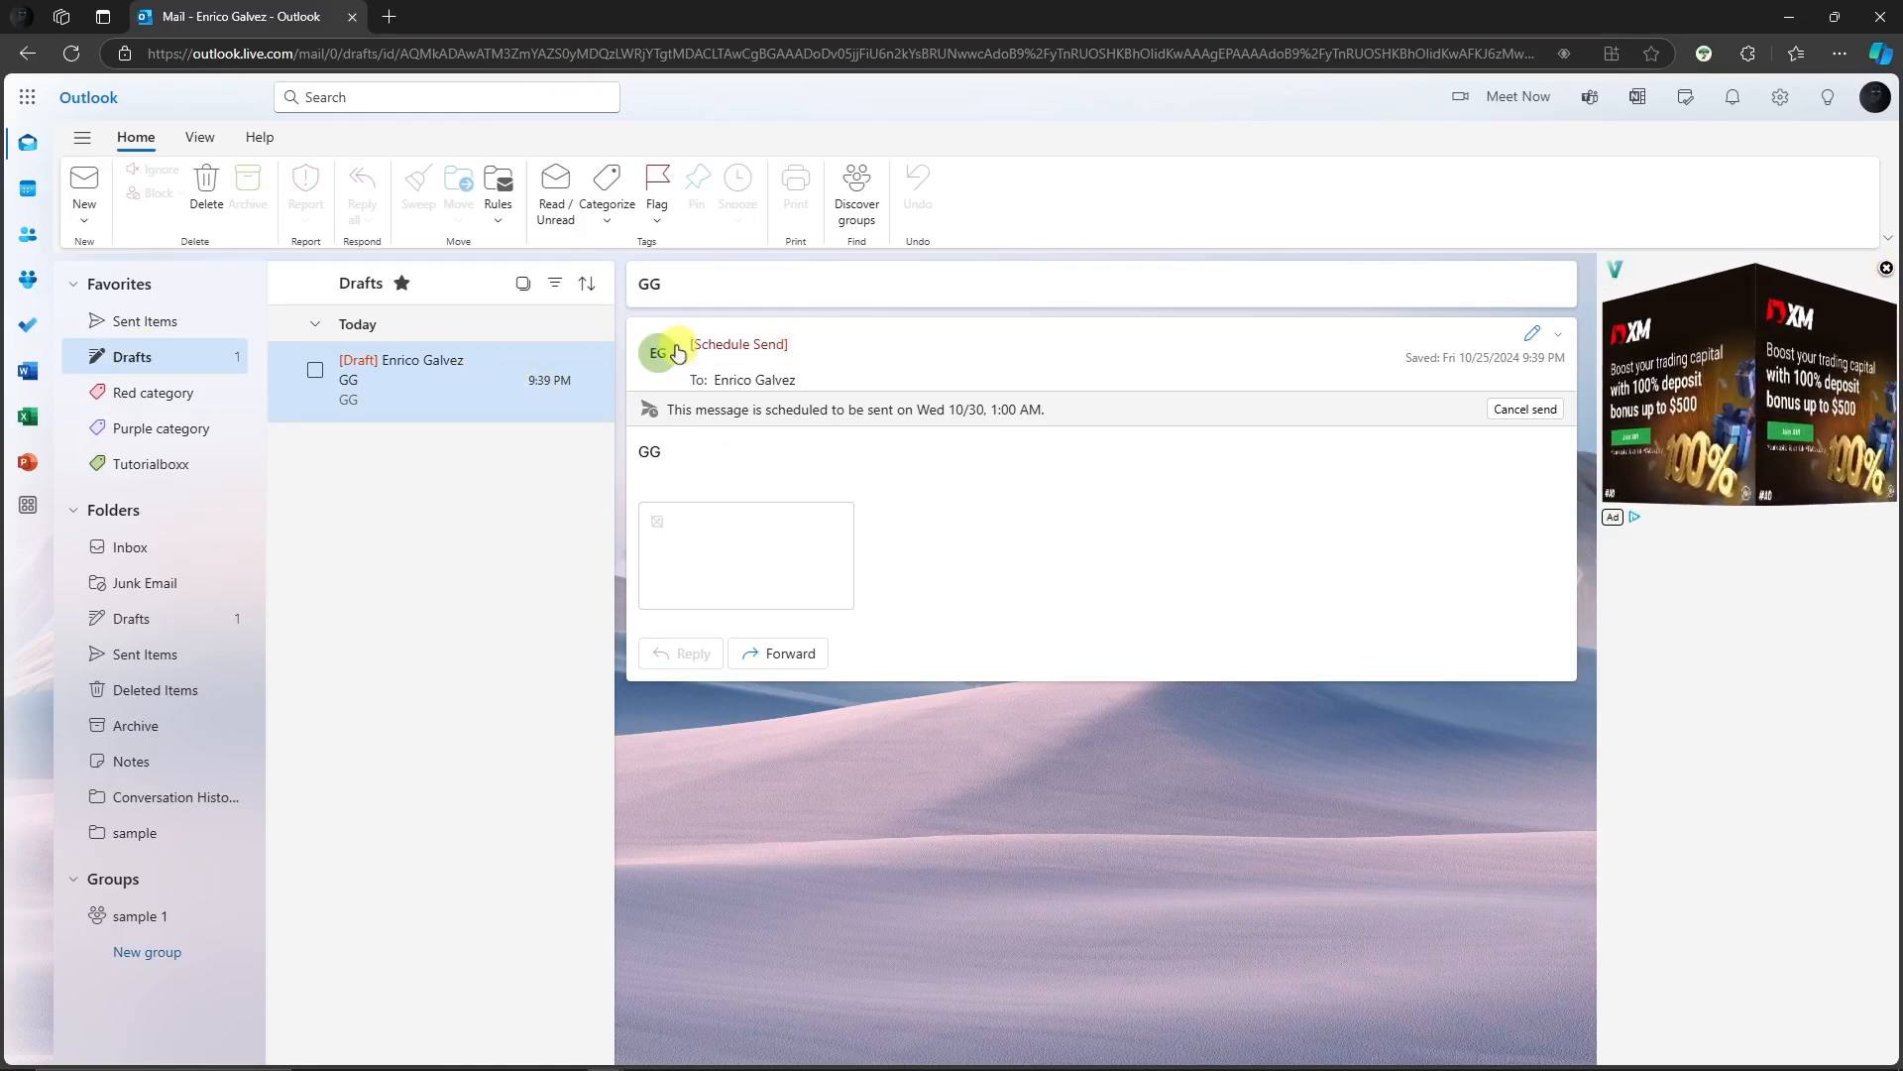
Step: Modify the scheduled "GG" draft and reschedule its sending for Sunday morning at 8:00 AM
{"action": "left_click", "coordinate": [1533, 343]}
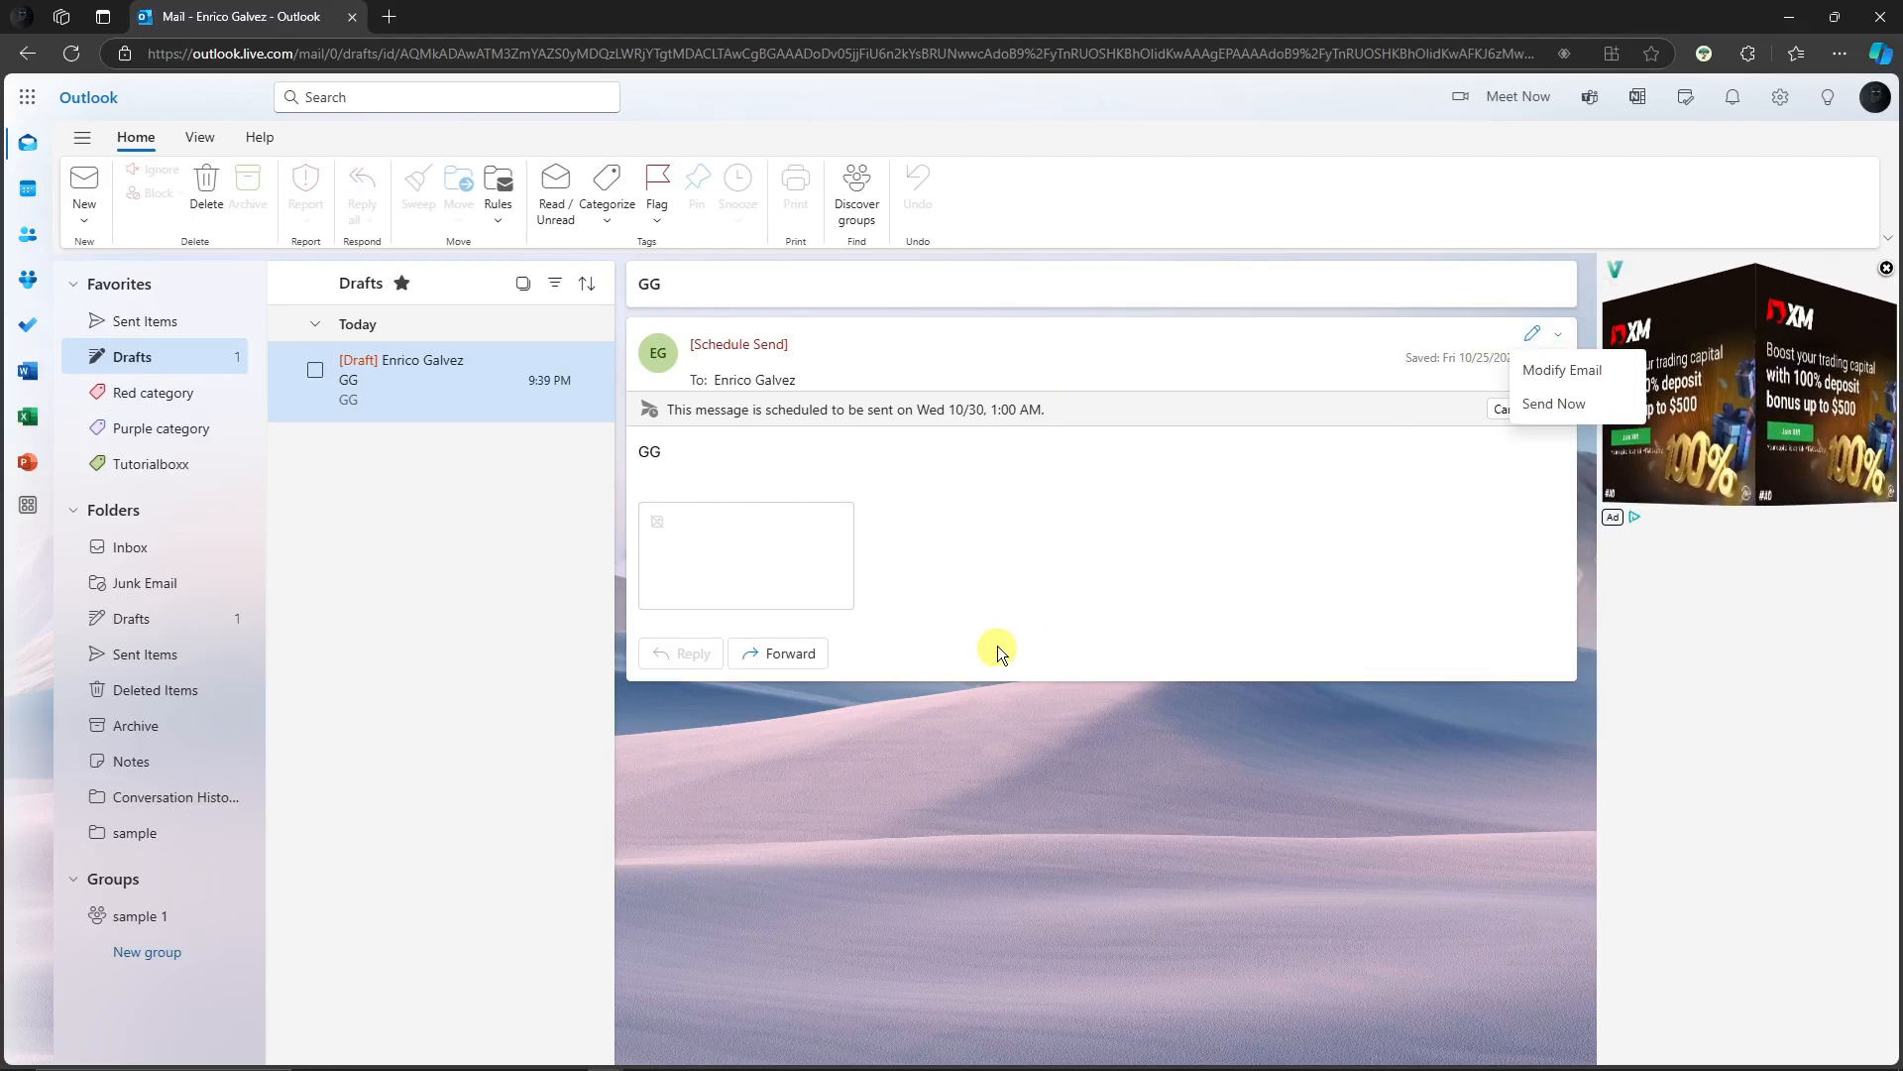
{"action": "left_click", "coordinate": [1572, 371]}
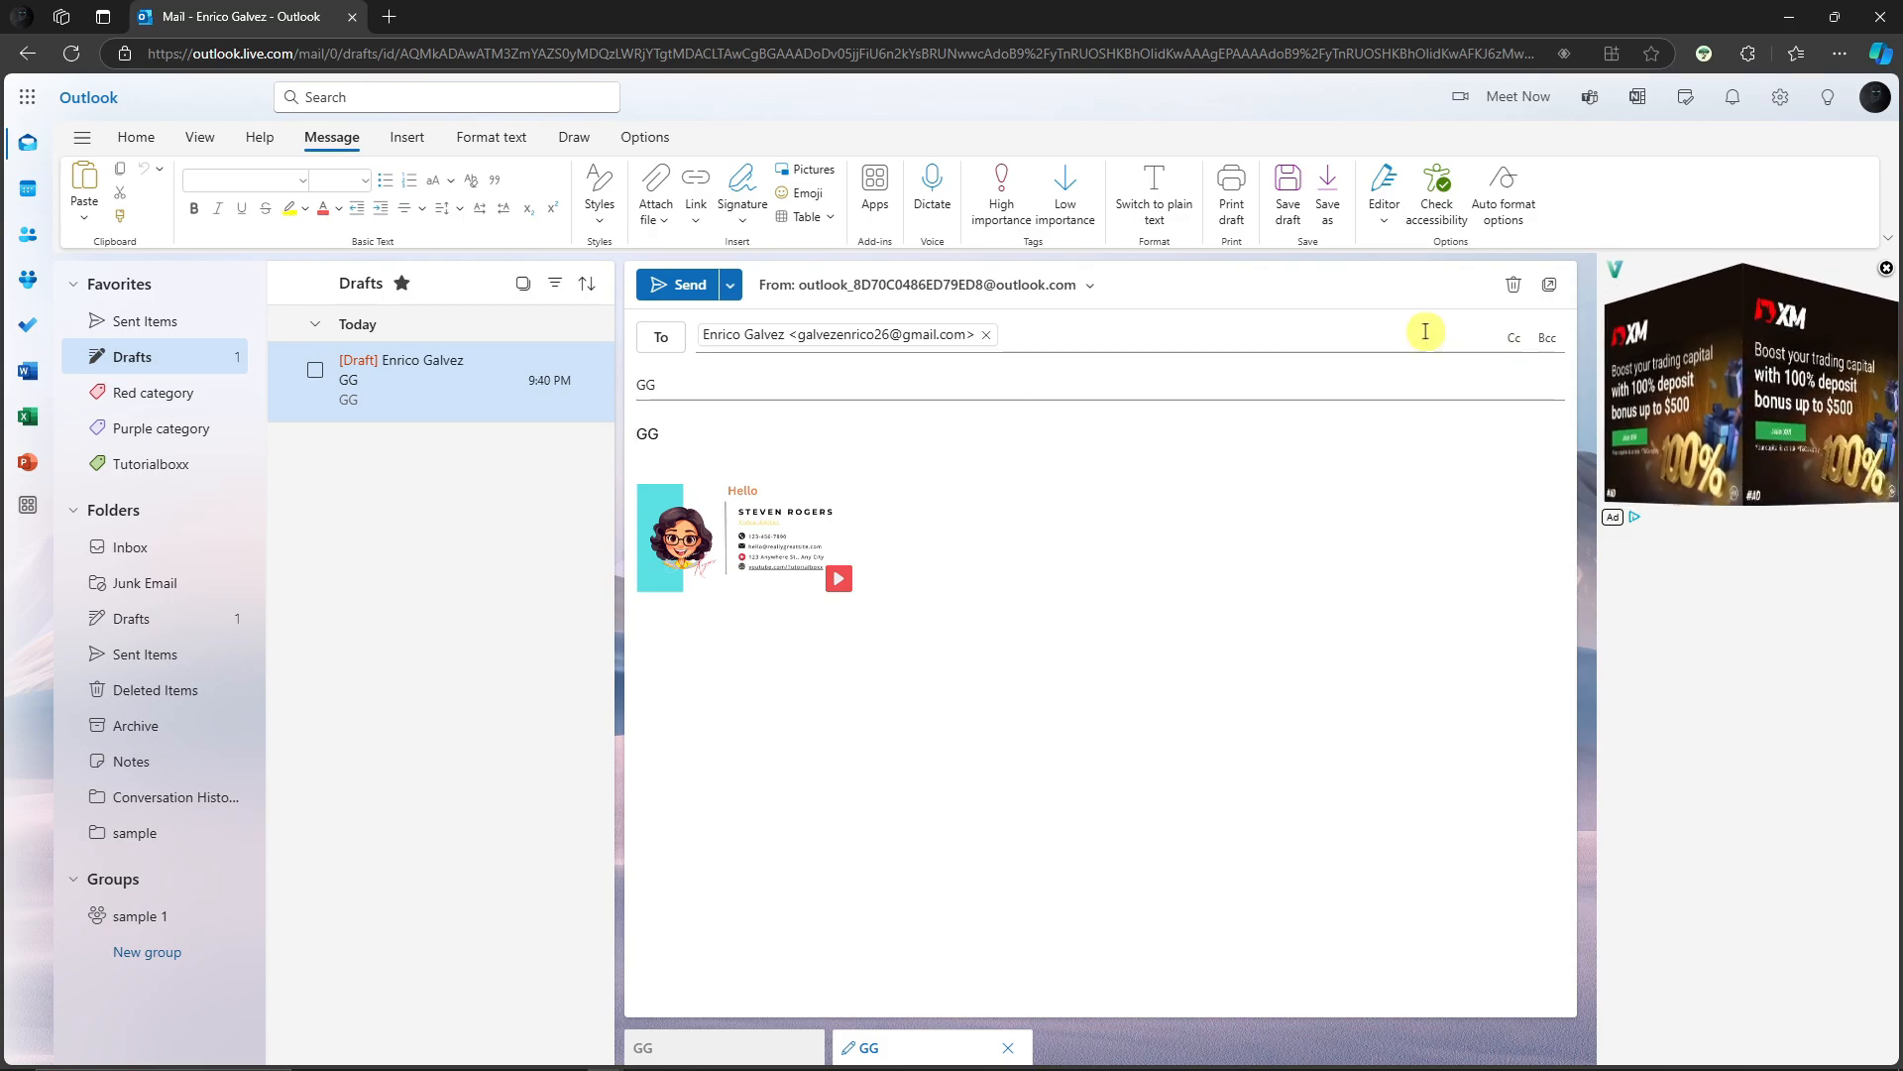
{"action": "left_click", "coordinate": [731, 287]}
{"action": "left_click", "coordinate": [680, 352]}
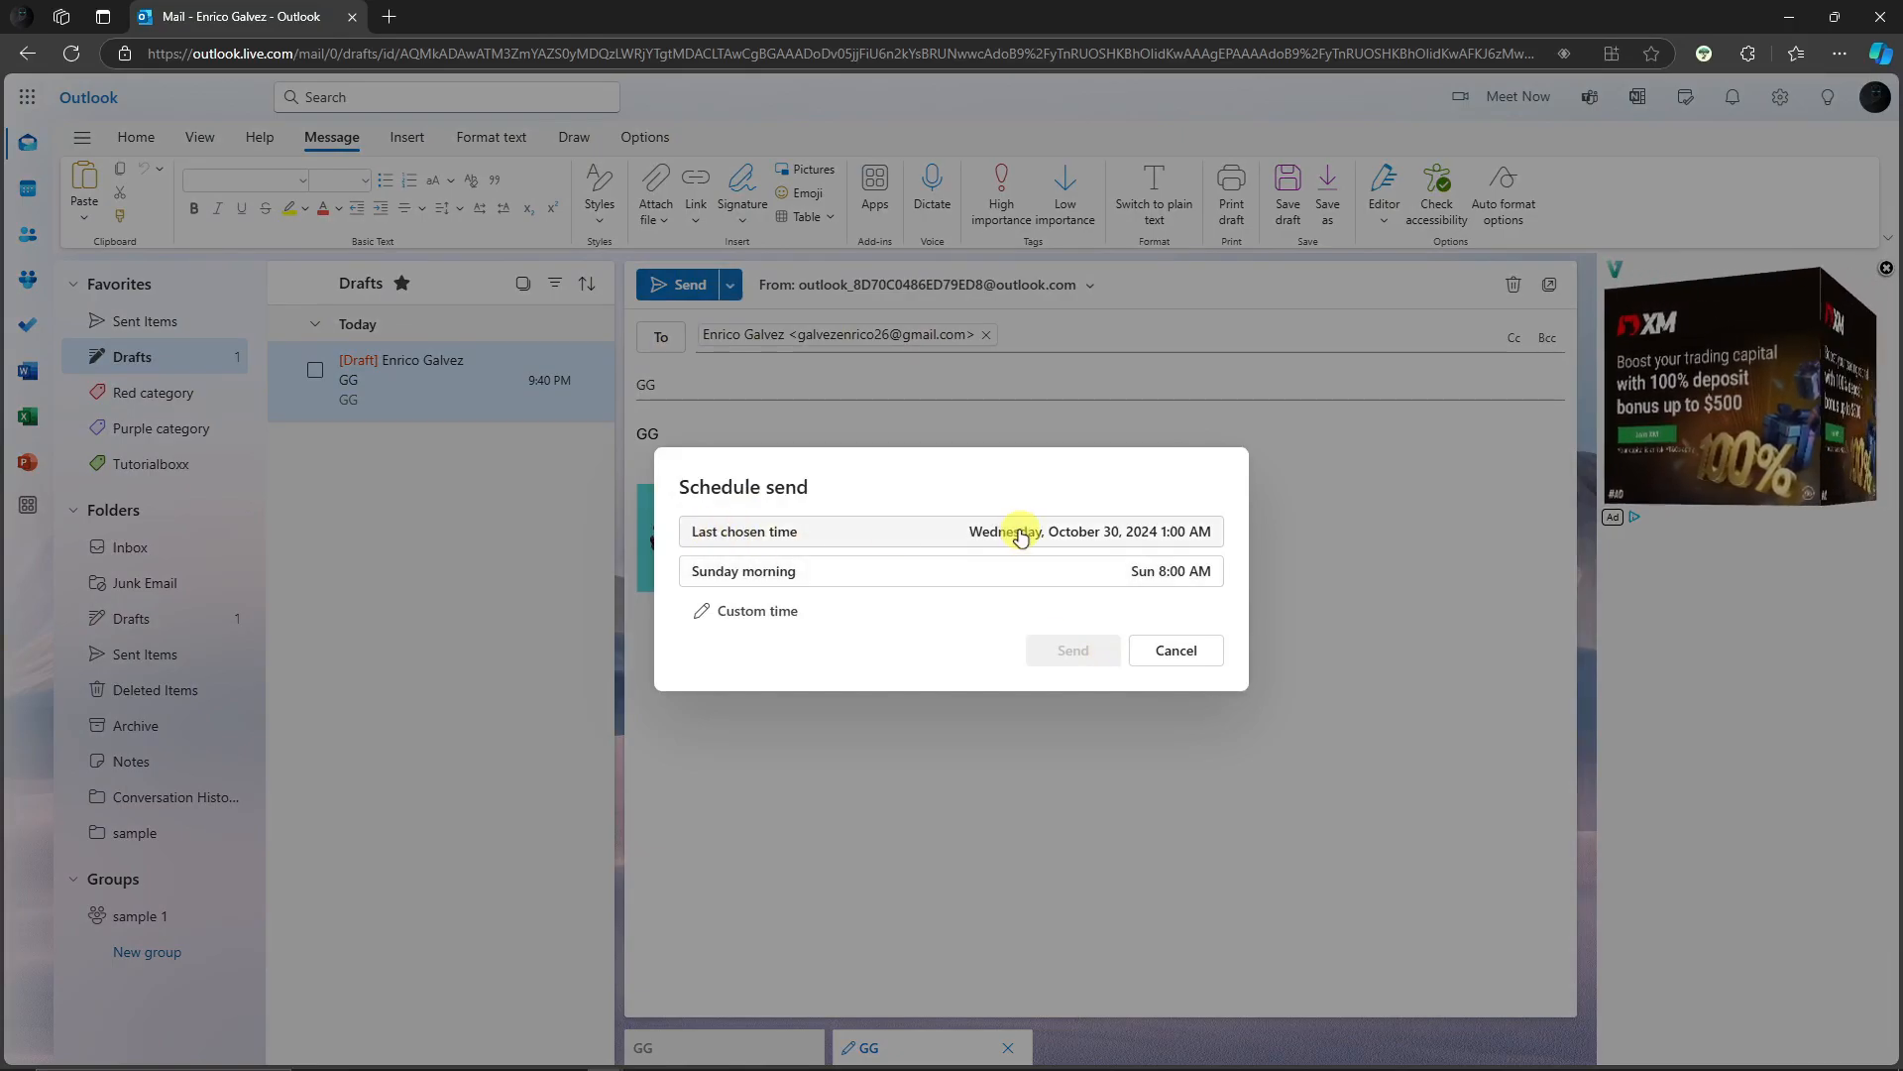
{"action": "left_click", "coordinate": [1105, 575]}
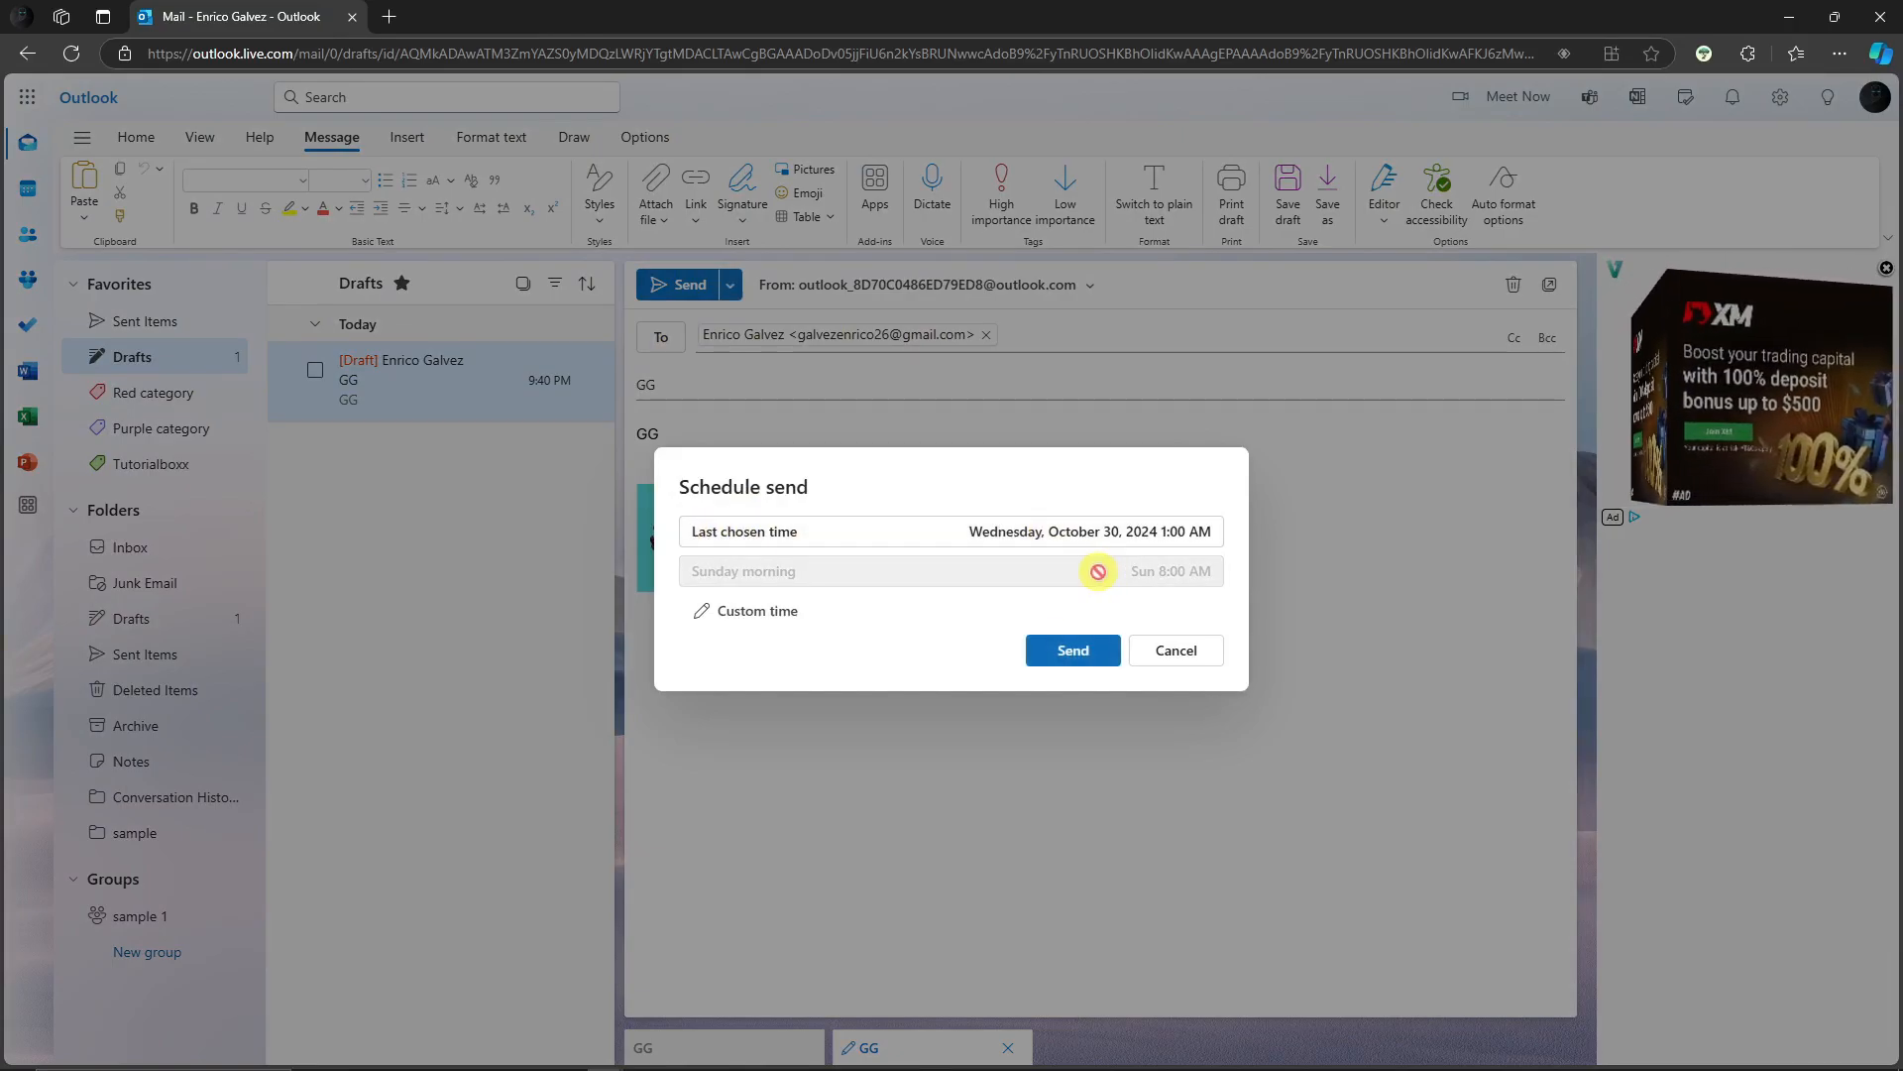
{"action": "left_click", "coordinate": [1091, 651]}
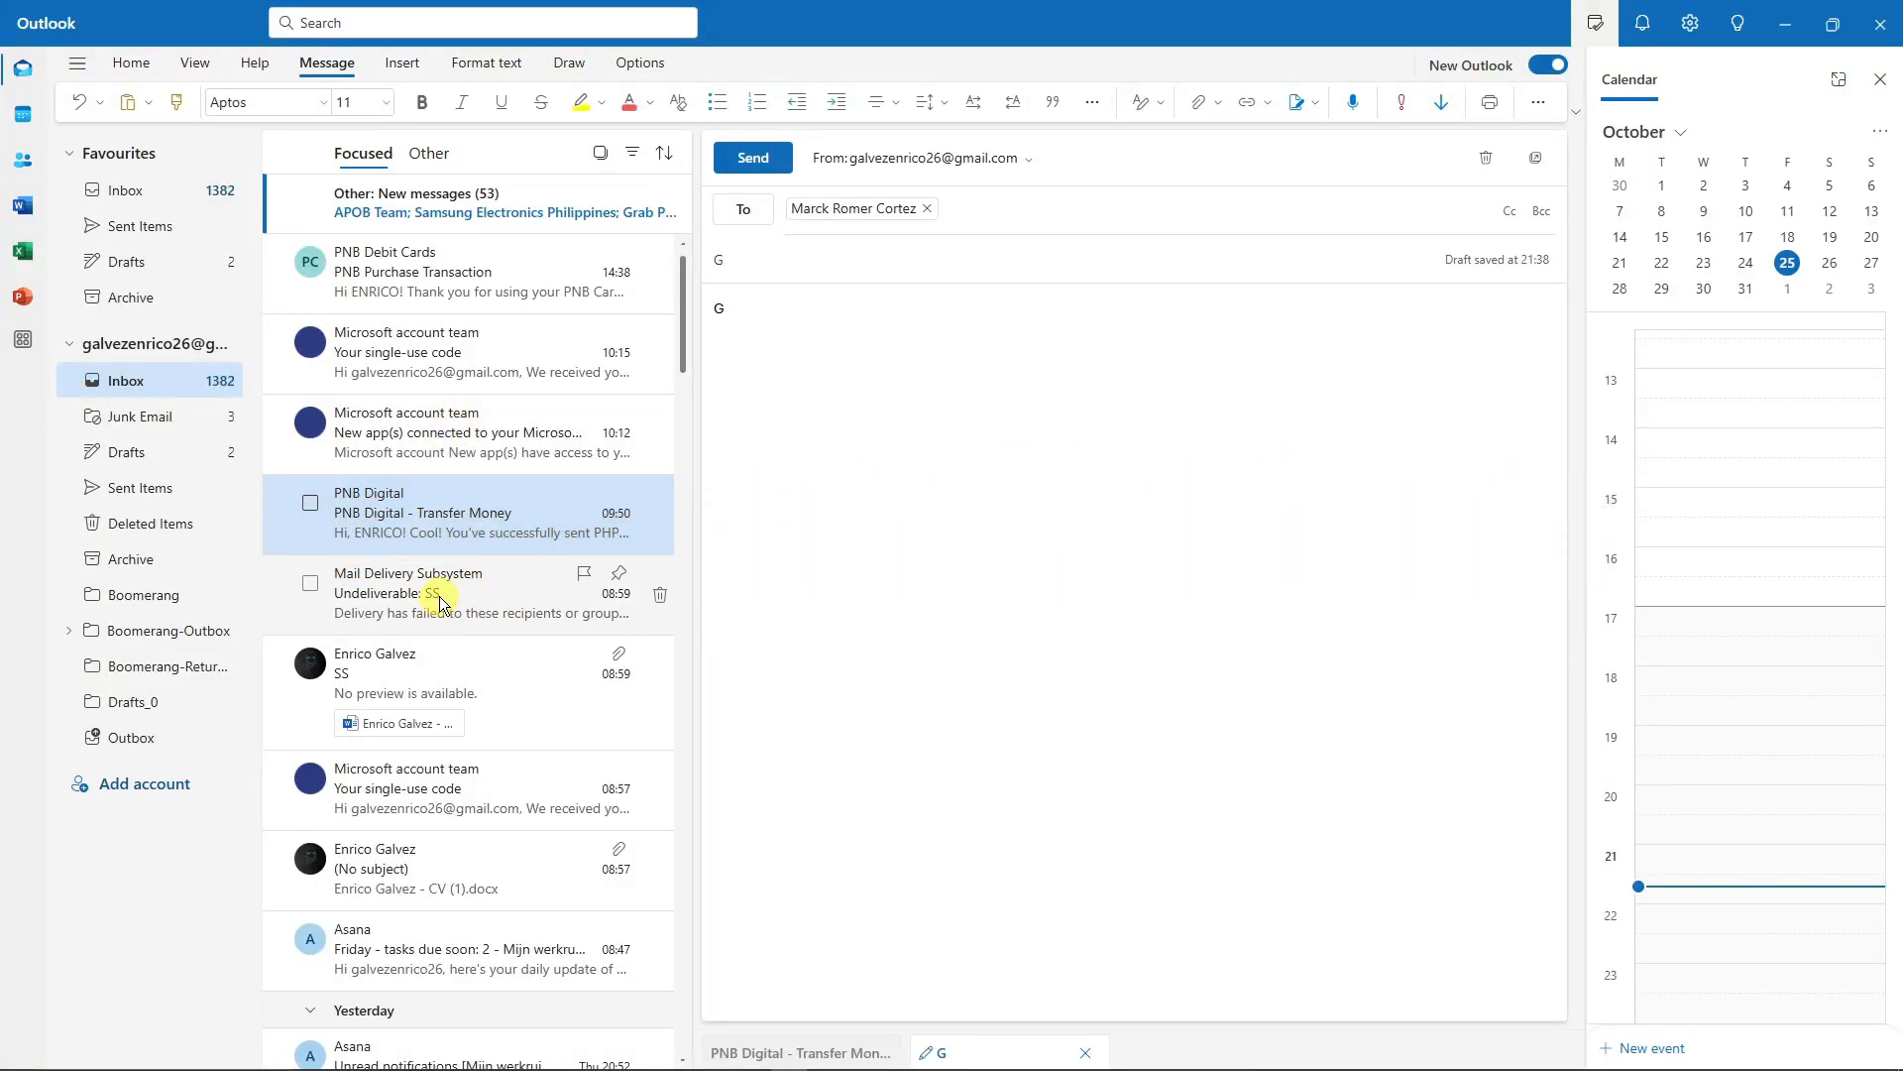
Step: Create a calendar meeting from the inbox email "SS" by dropping it onto the side calendar
{"action": "left_click_drag", "start_coordinate": [446, 680], "coordinate": [1686, 293]}
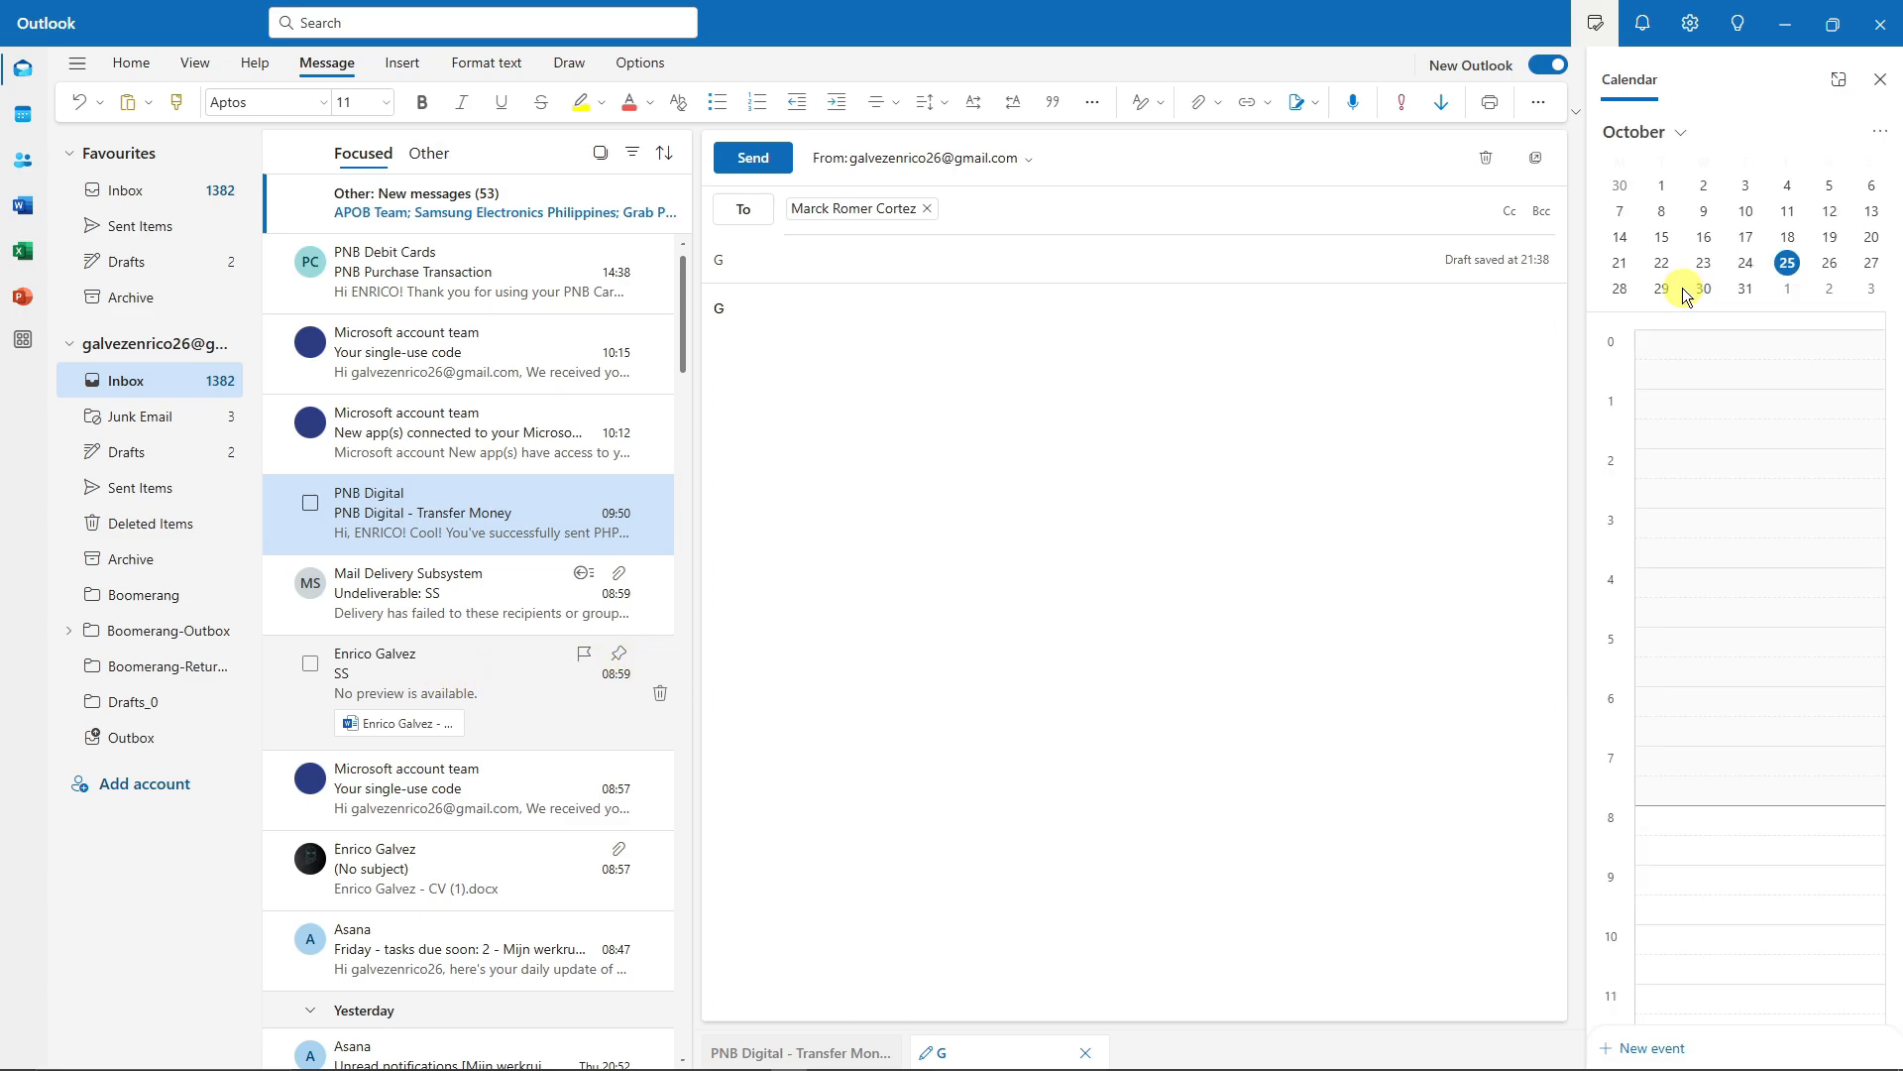
{"action": "left_click", "coordinate": [1881, 79]}
{"action": "left_click", "coordinate": [1597, 27]}
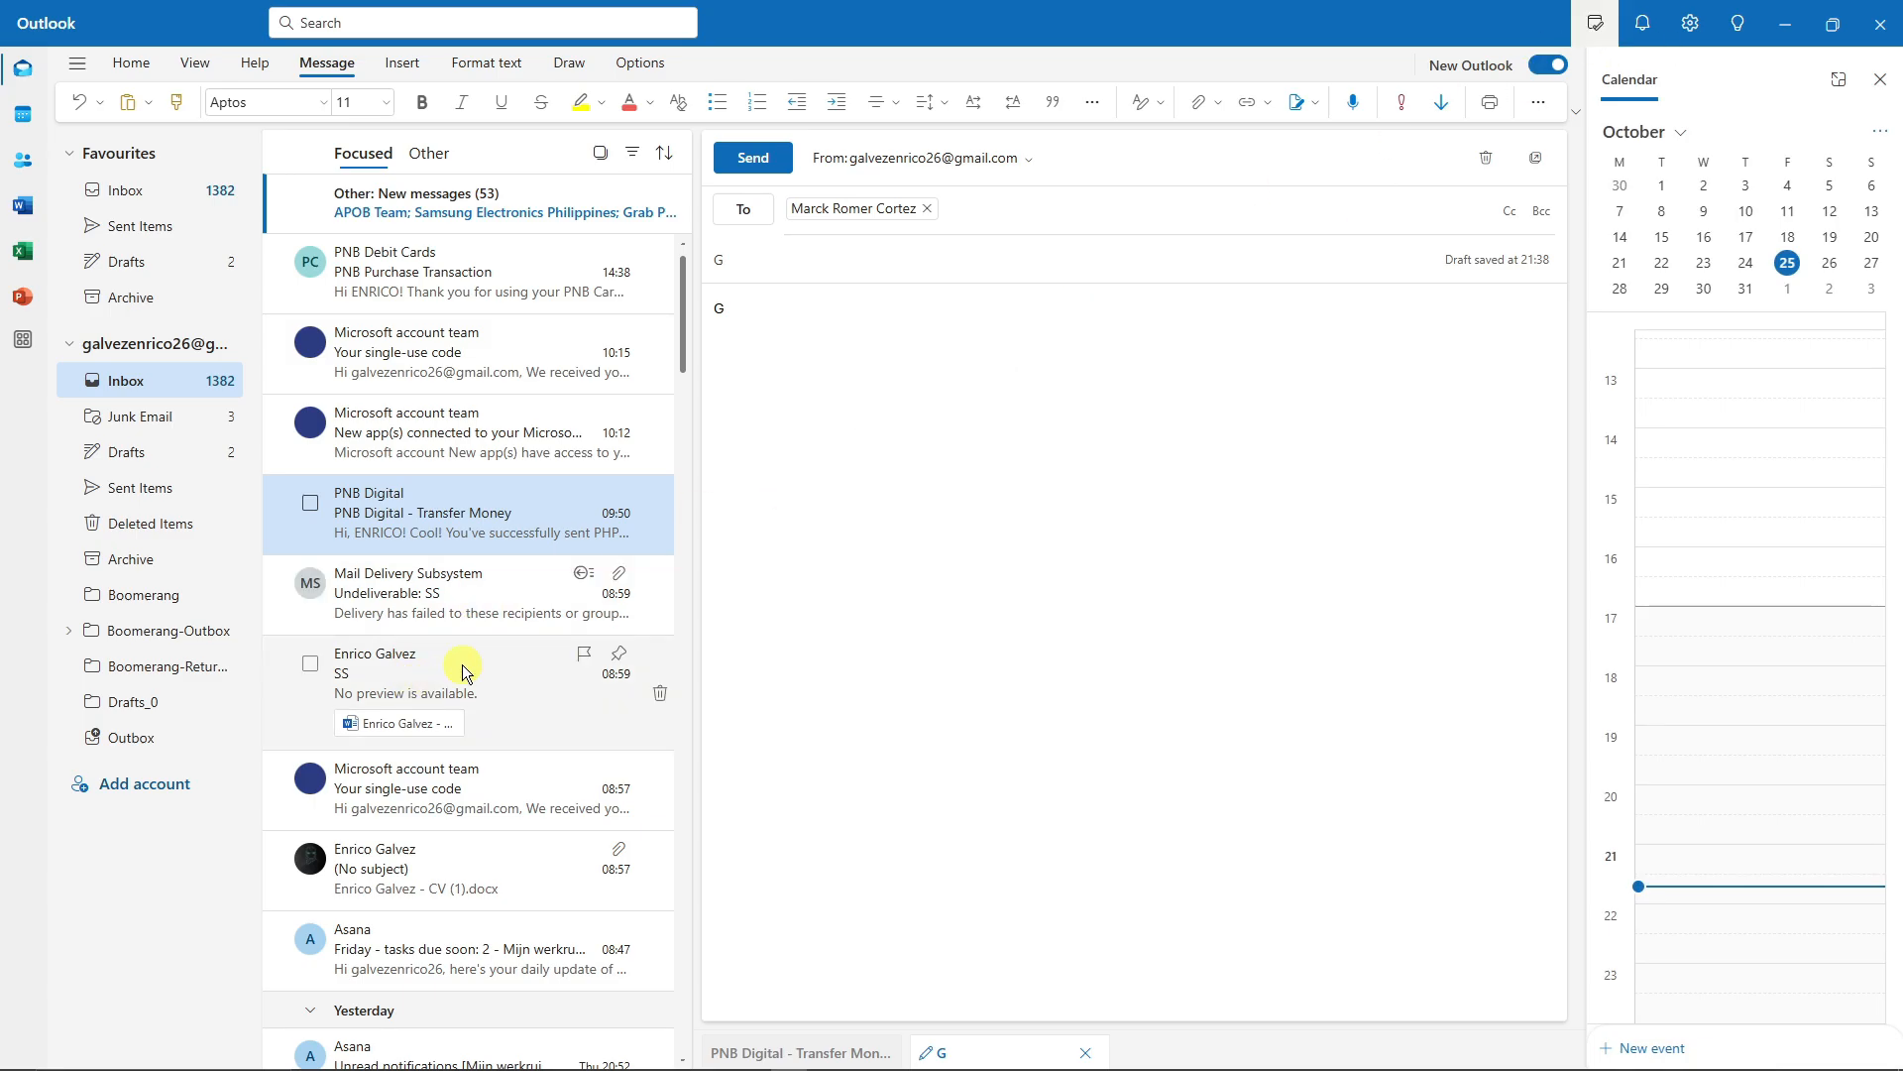
{"action": "left_click_drag", "start_coordinate": [463, 672], "coordinate": [1707, 496]}
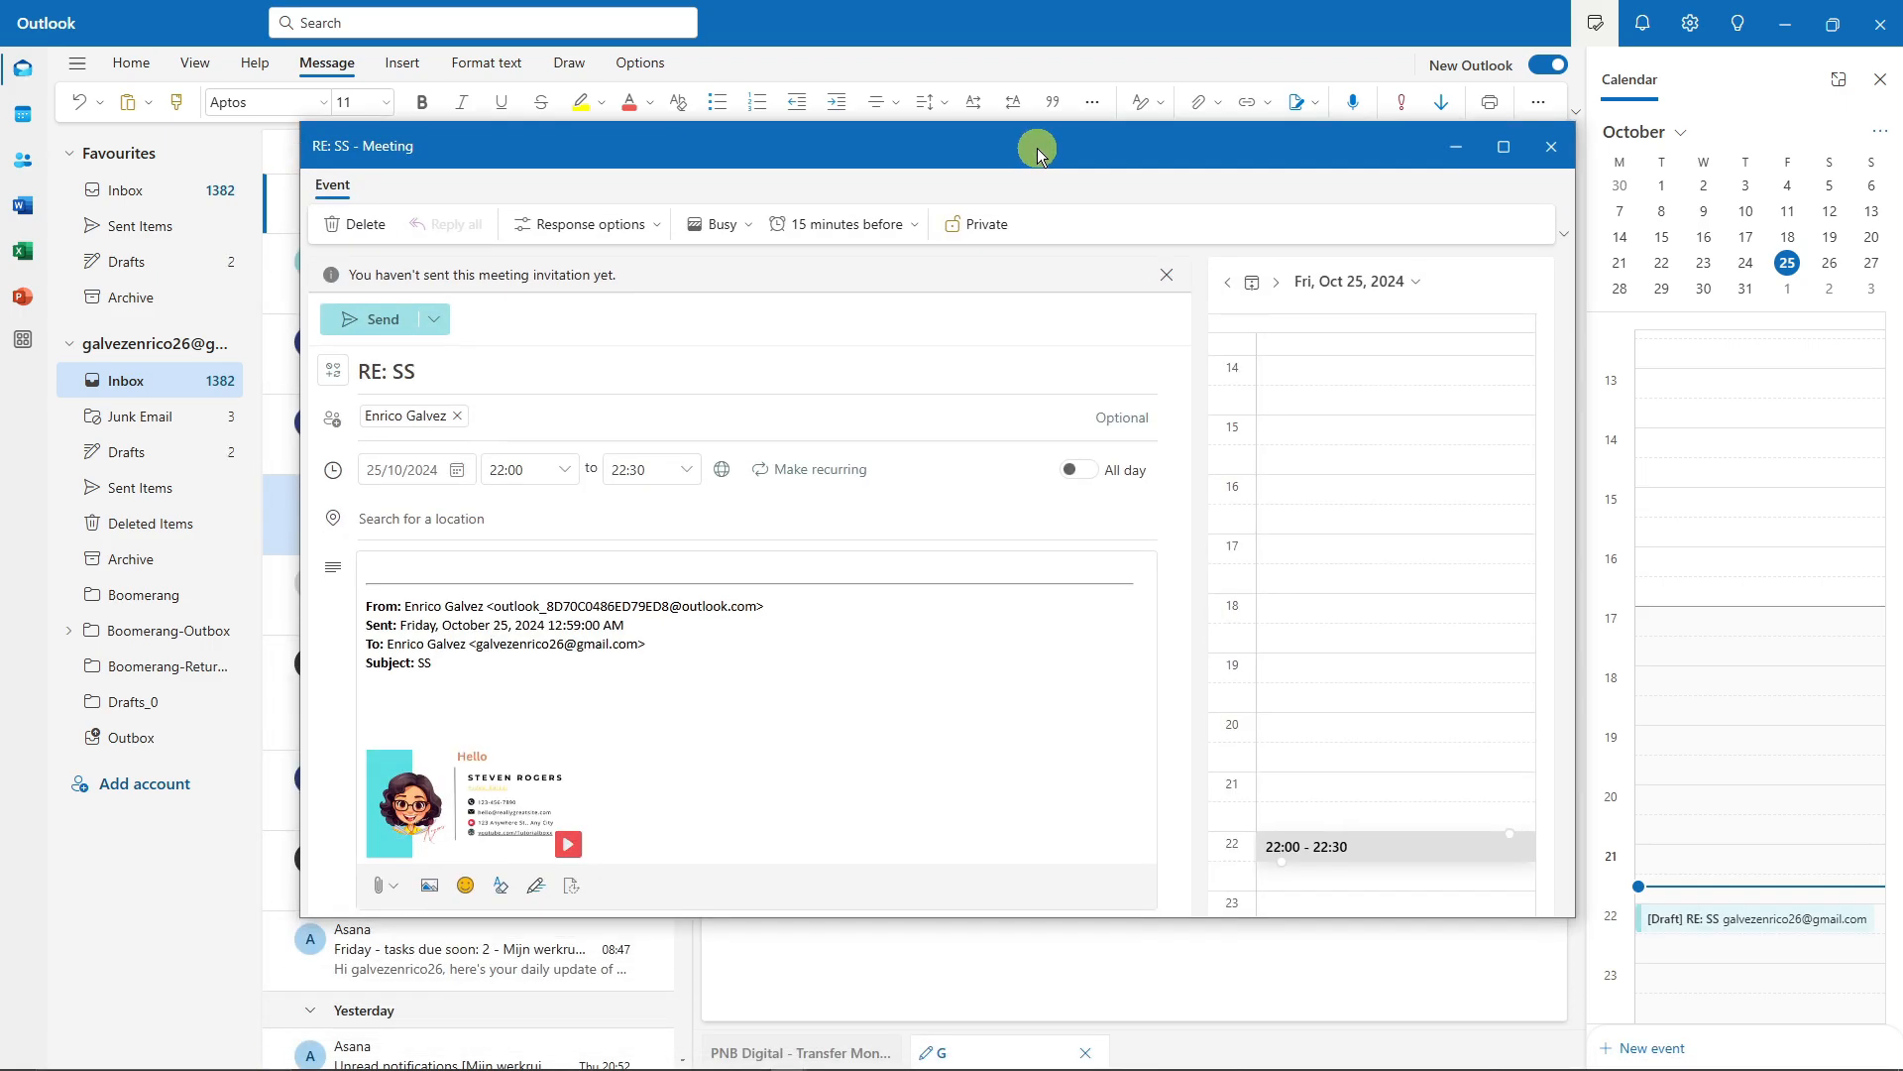
{"action": "left_click_drag", "start_coordinate": [1038, 153], "coordinate": [975, 143]}
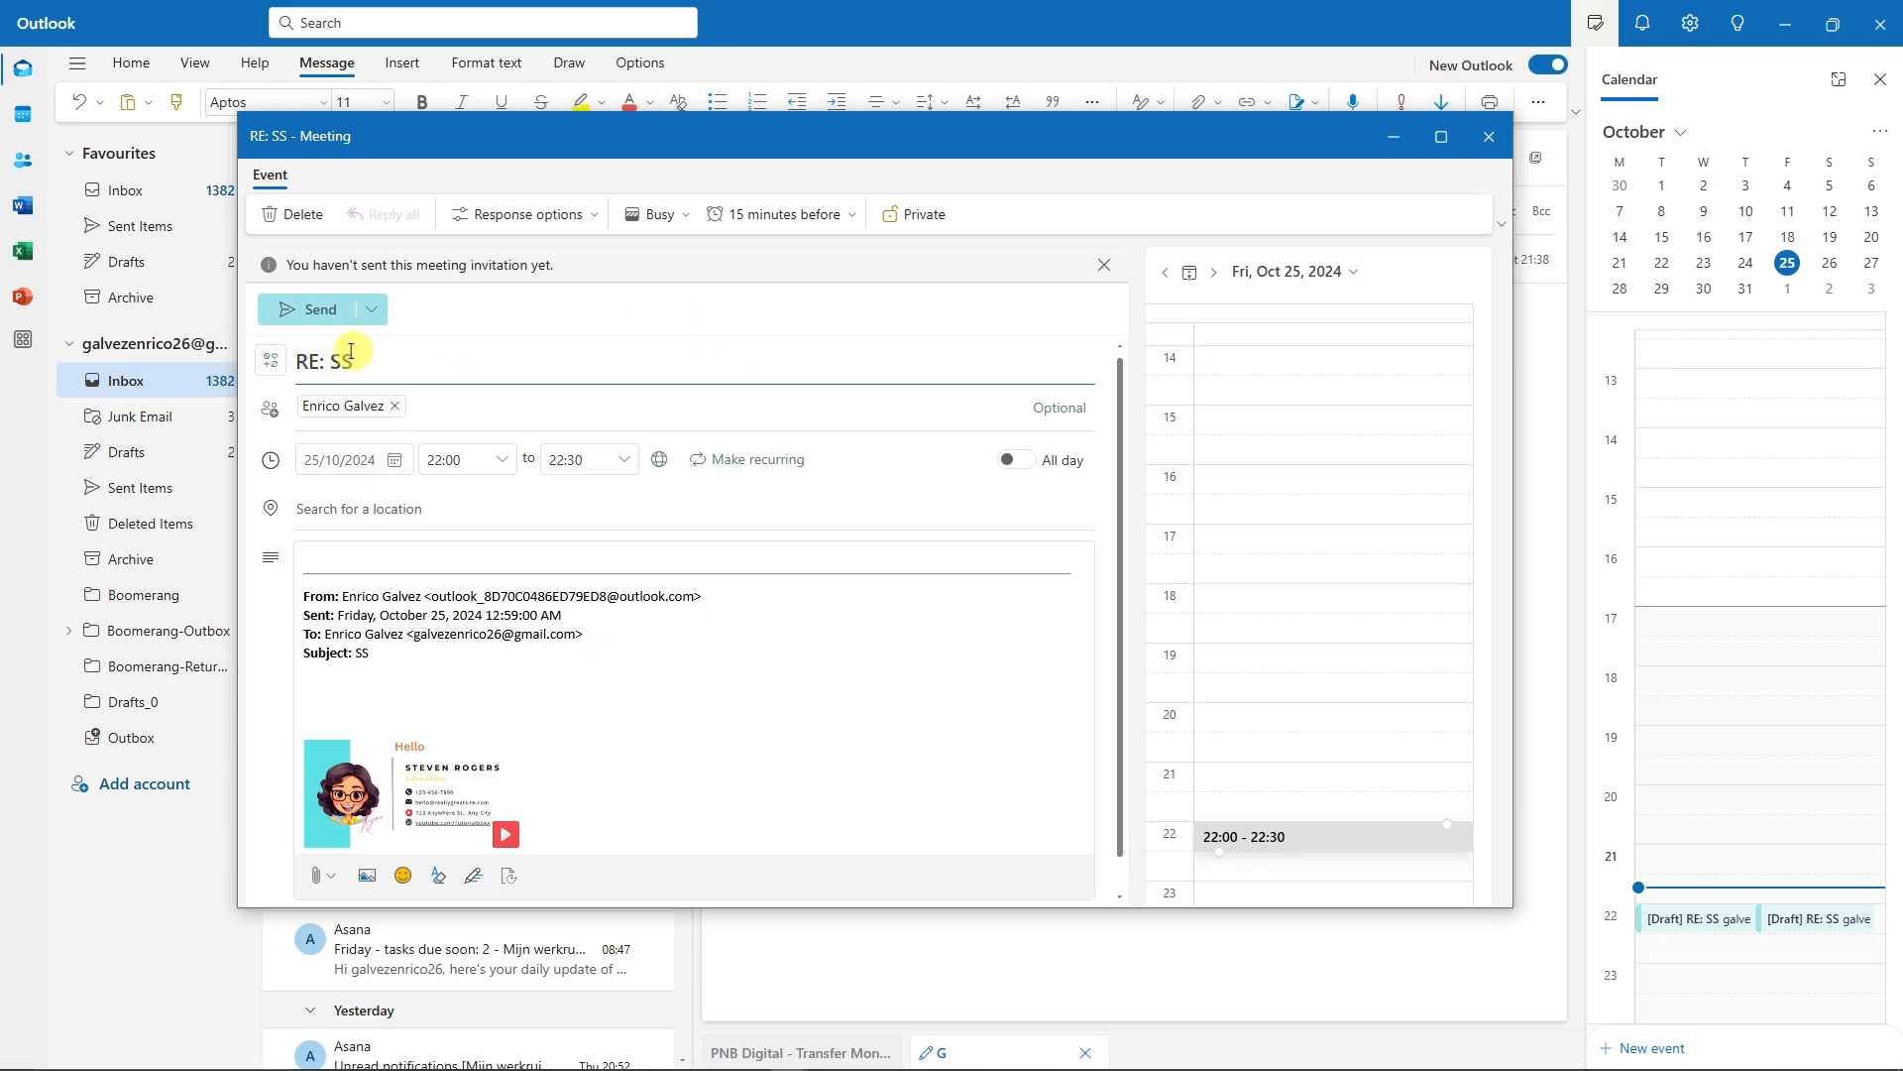
Step: Examine the "RE: SS" meeting's title, attendees, date, availability, reminder and response options
{"action": "left_click_drag", "start_coordinate": [297, 361], "coordinate": [431, 368]}
{"action": "left_click", "coordinate": [441, 406]}
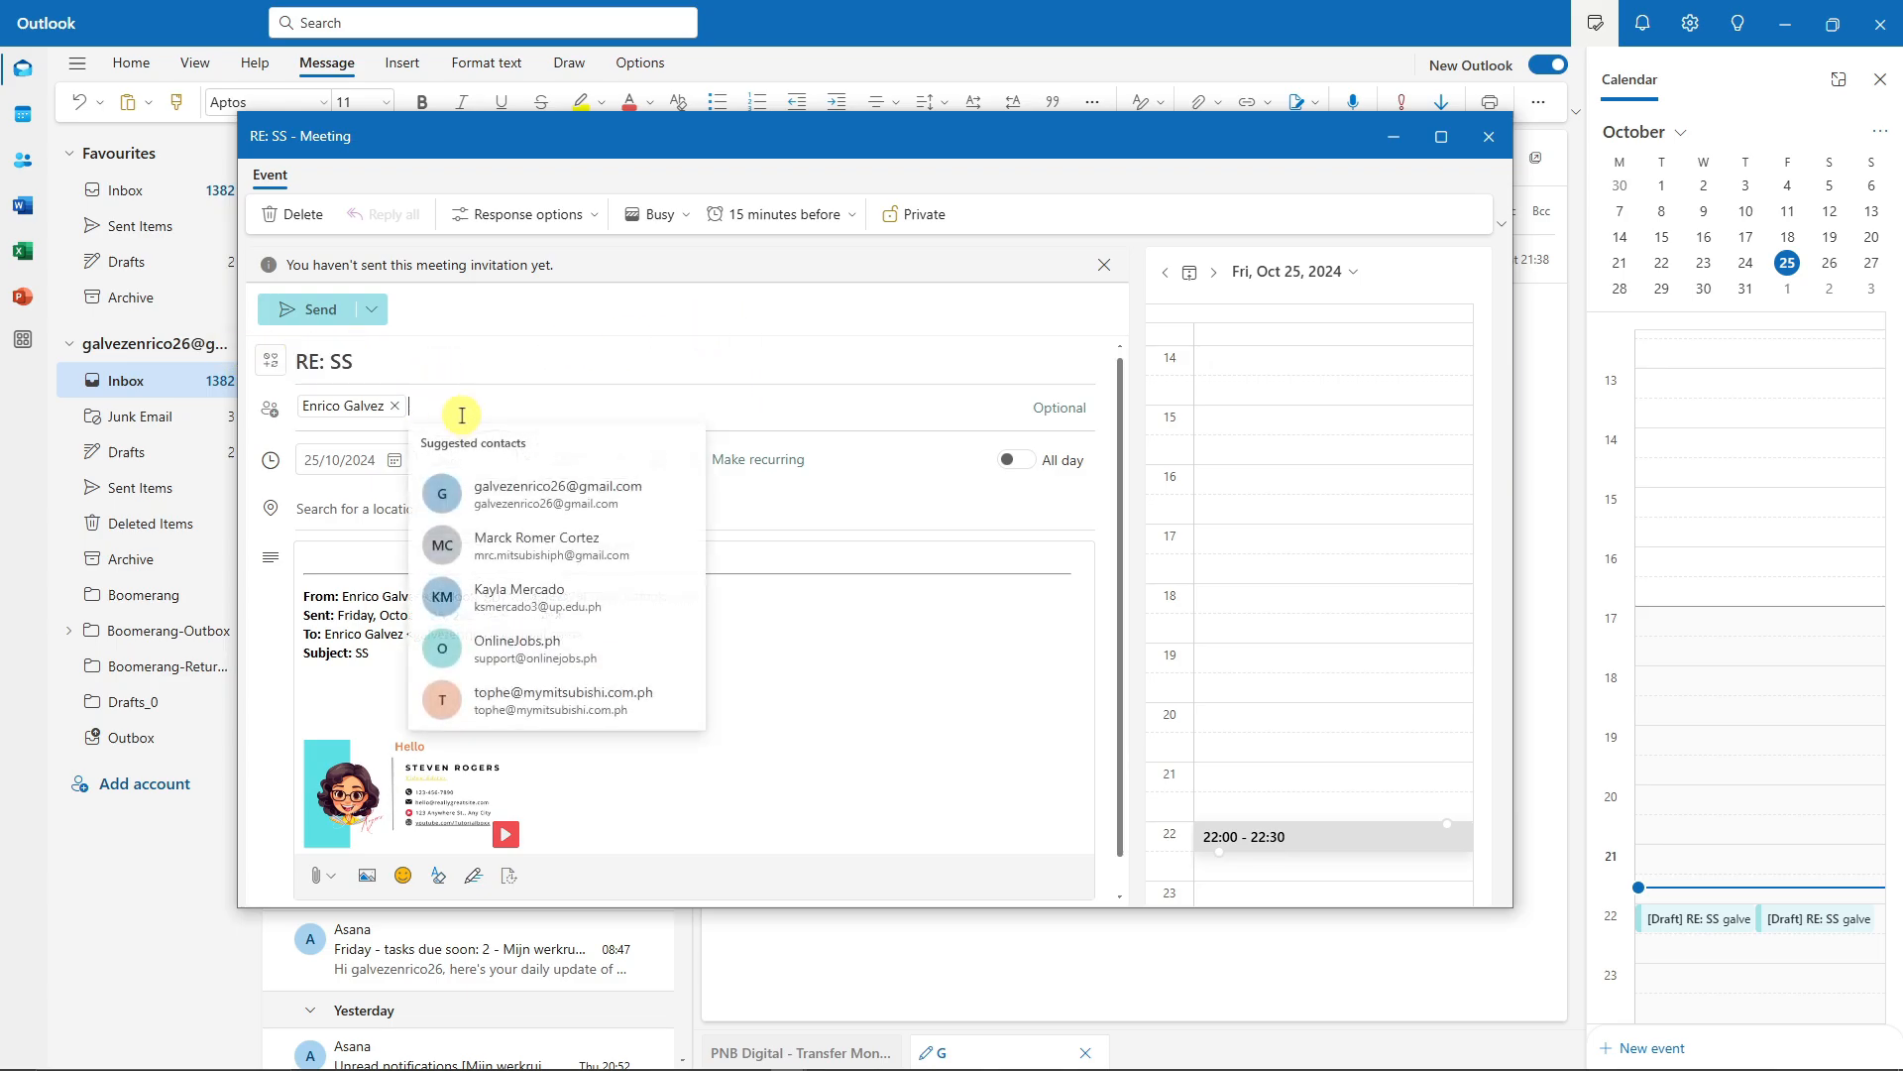
{"action": "left_click", "coordinate": [394, 463]}
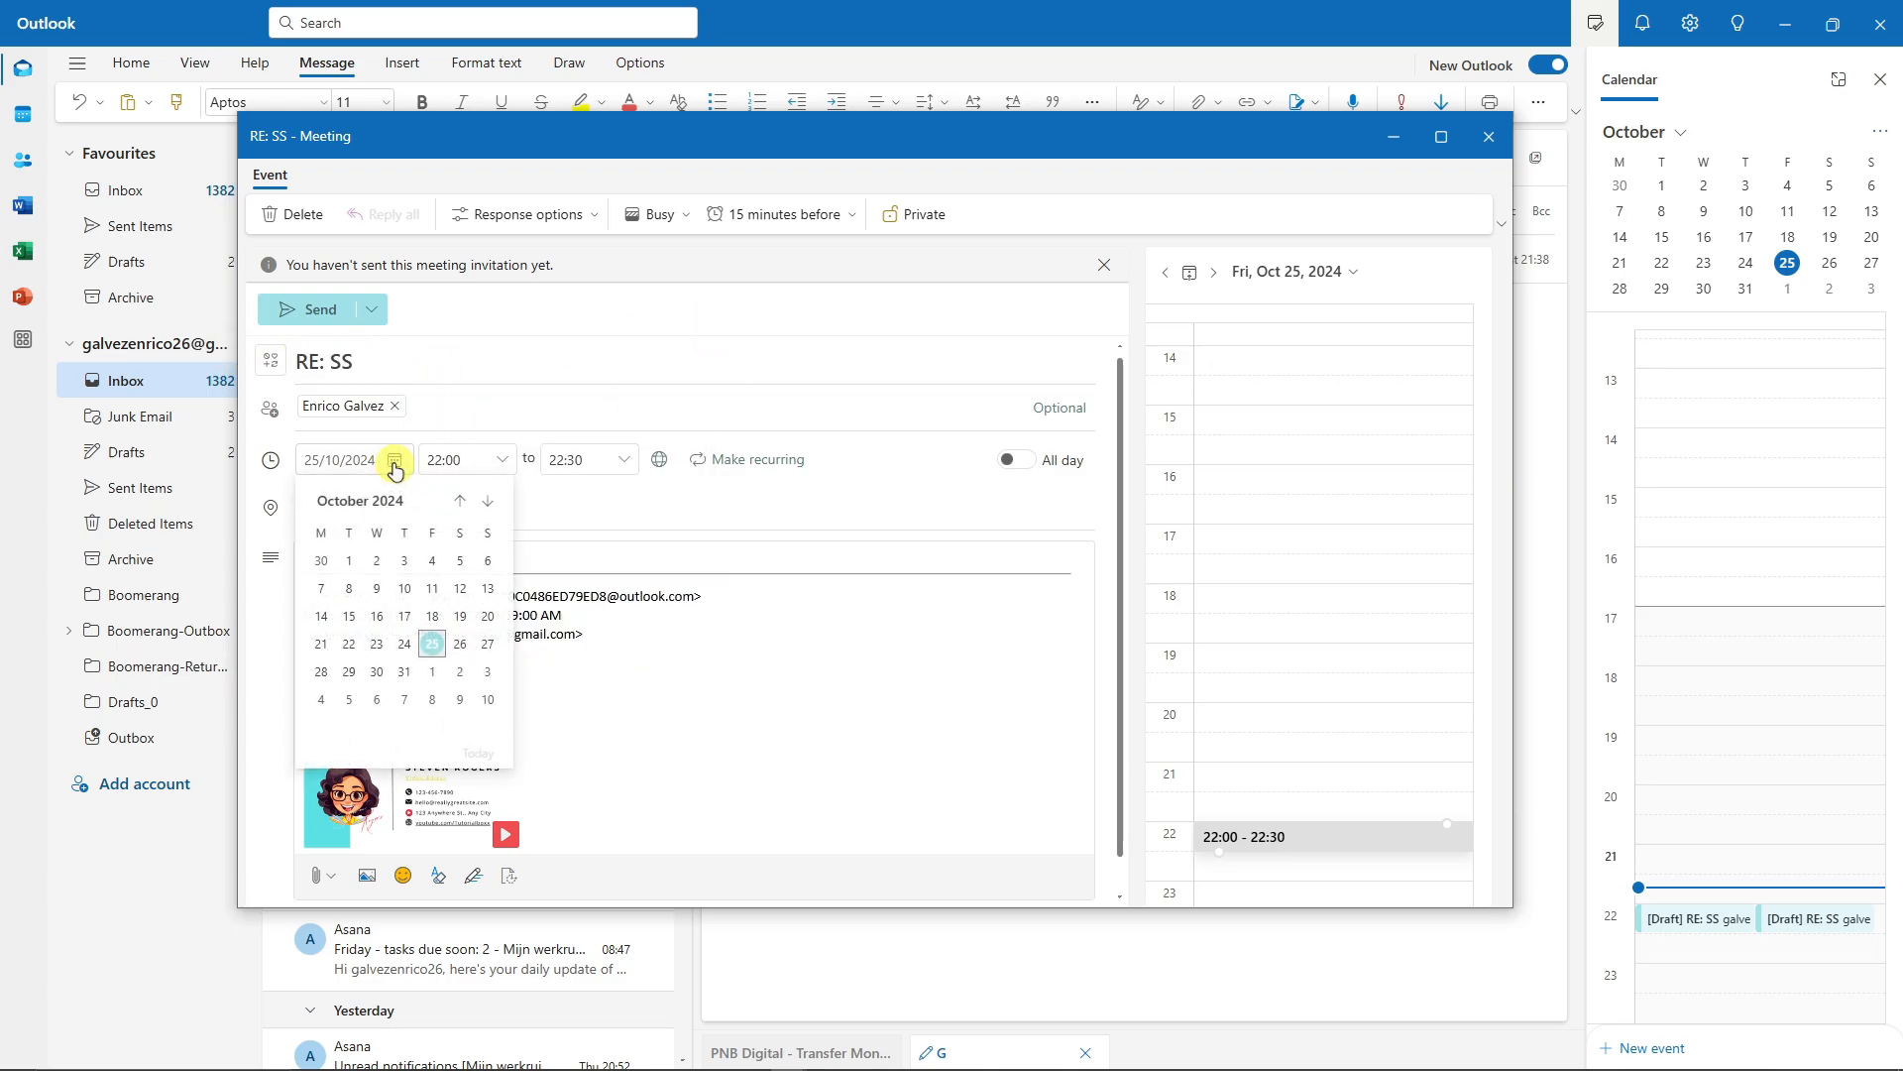
{"action": "left_click", "coordinate": [395, 463]}
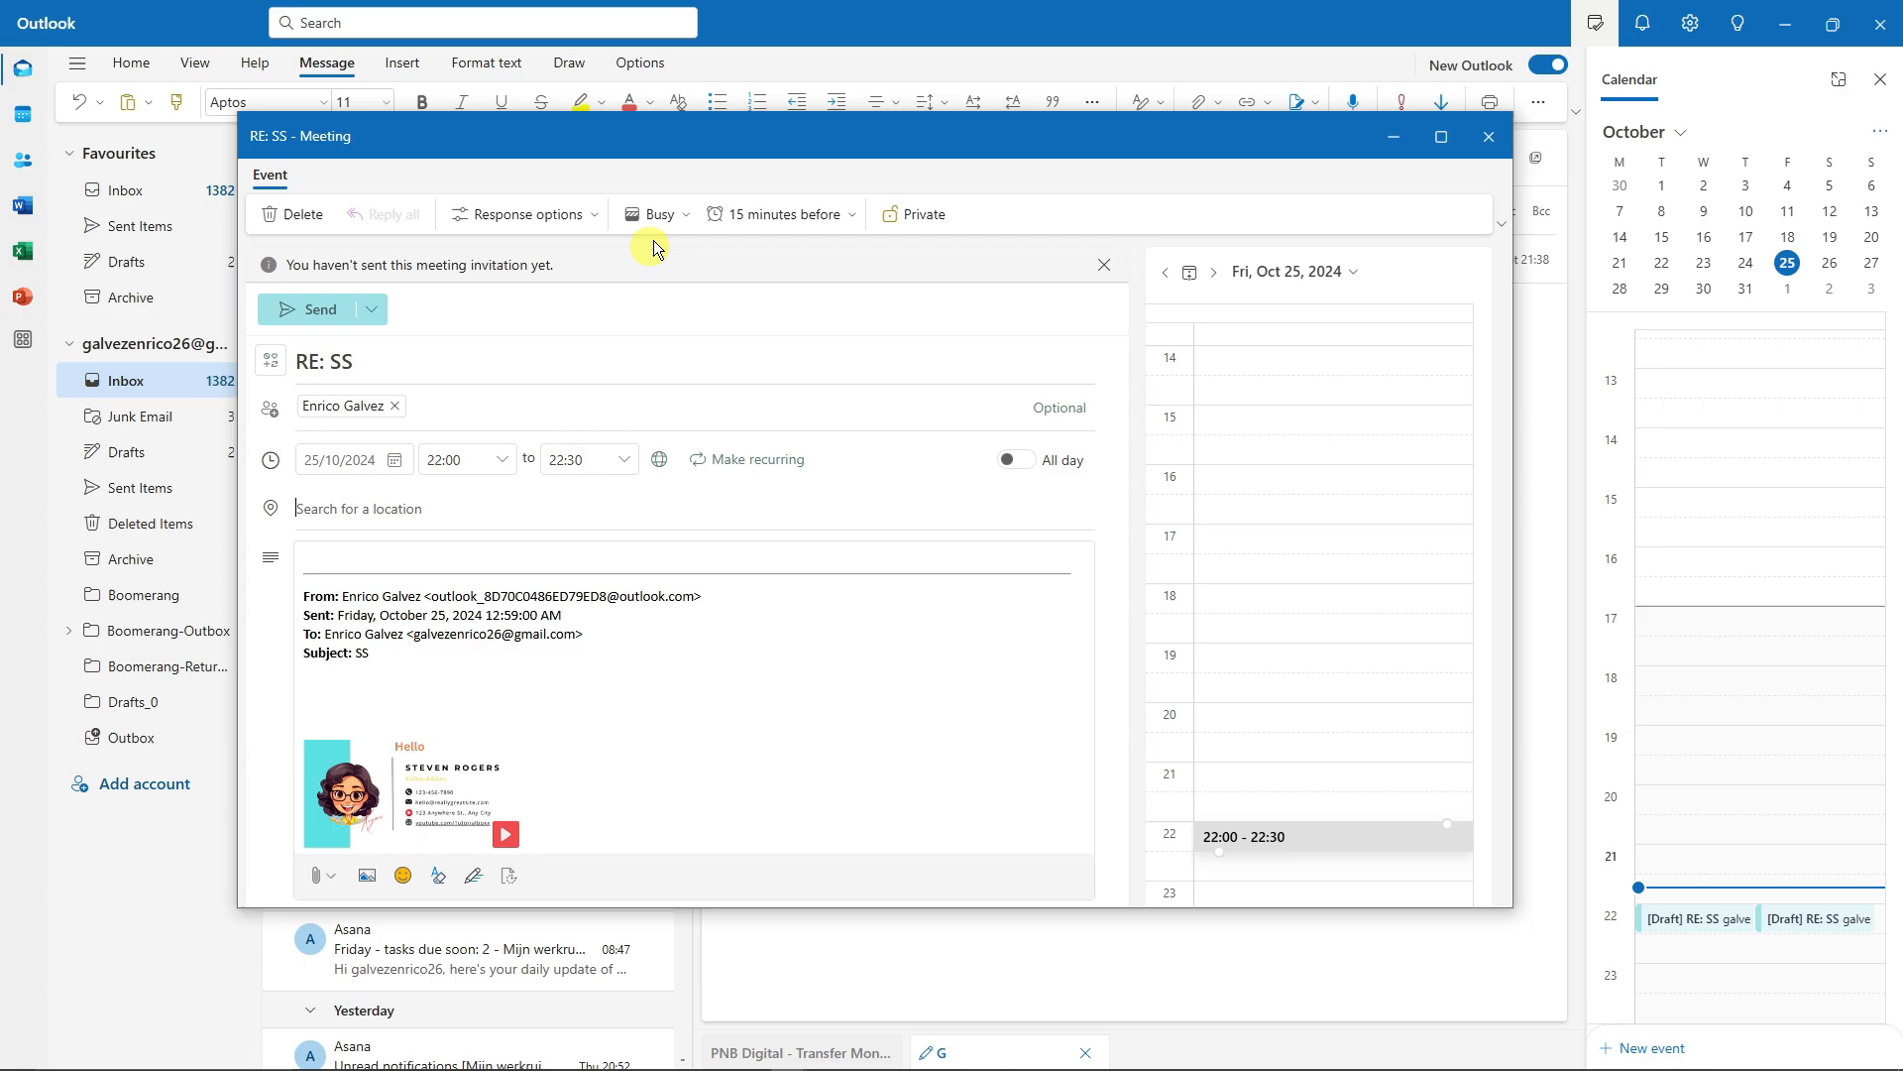
{"action": "left_click", "coordinate": [670, 214]}
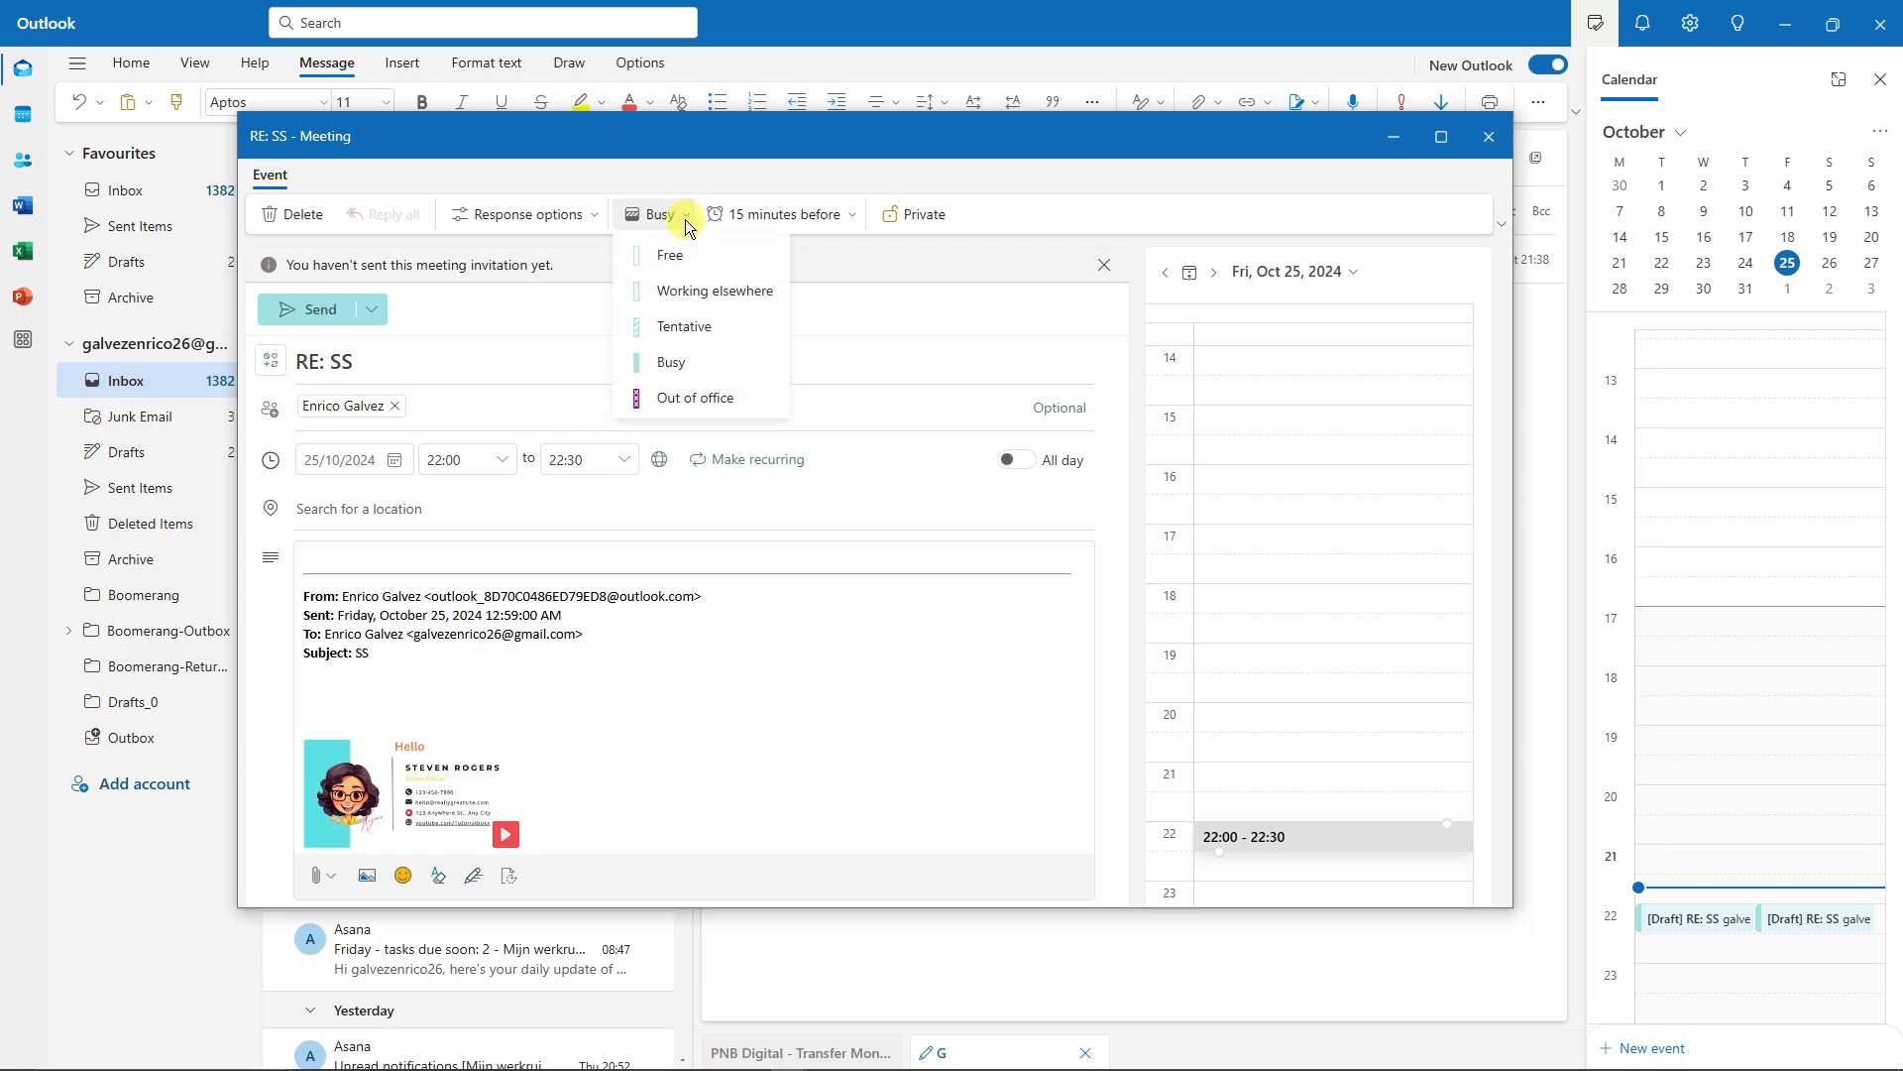
{"action": "left_click", "coordinate": [686, 224]}
{"action": "left_click", "coordinate": [853, 217]}
{"action": "left_click", "coordinate": [853, 217]}
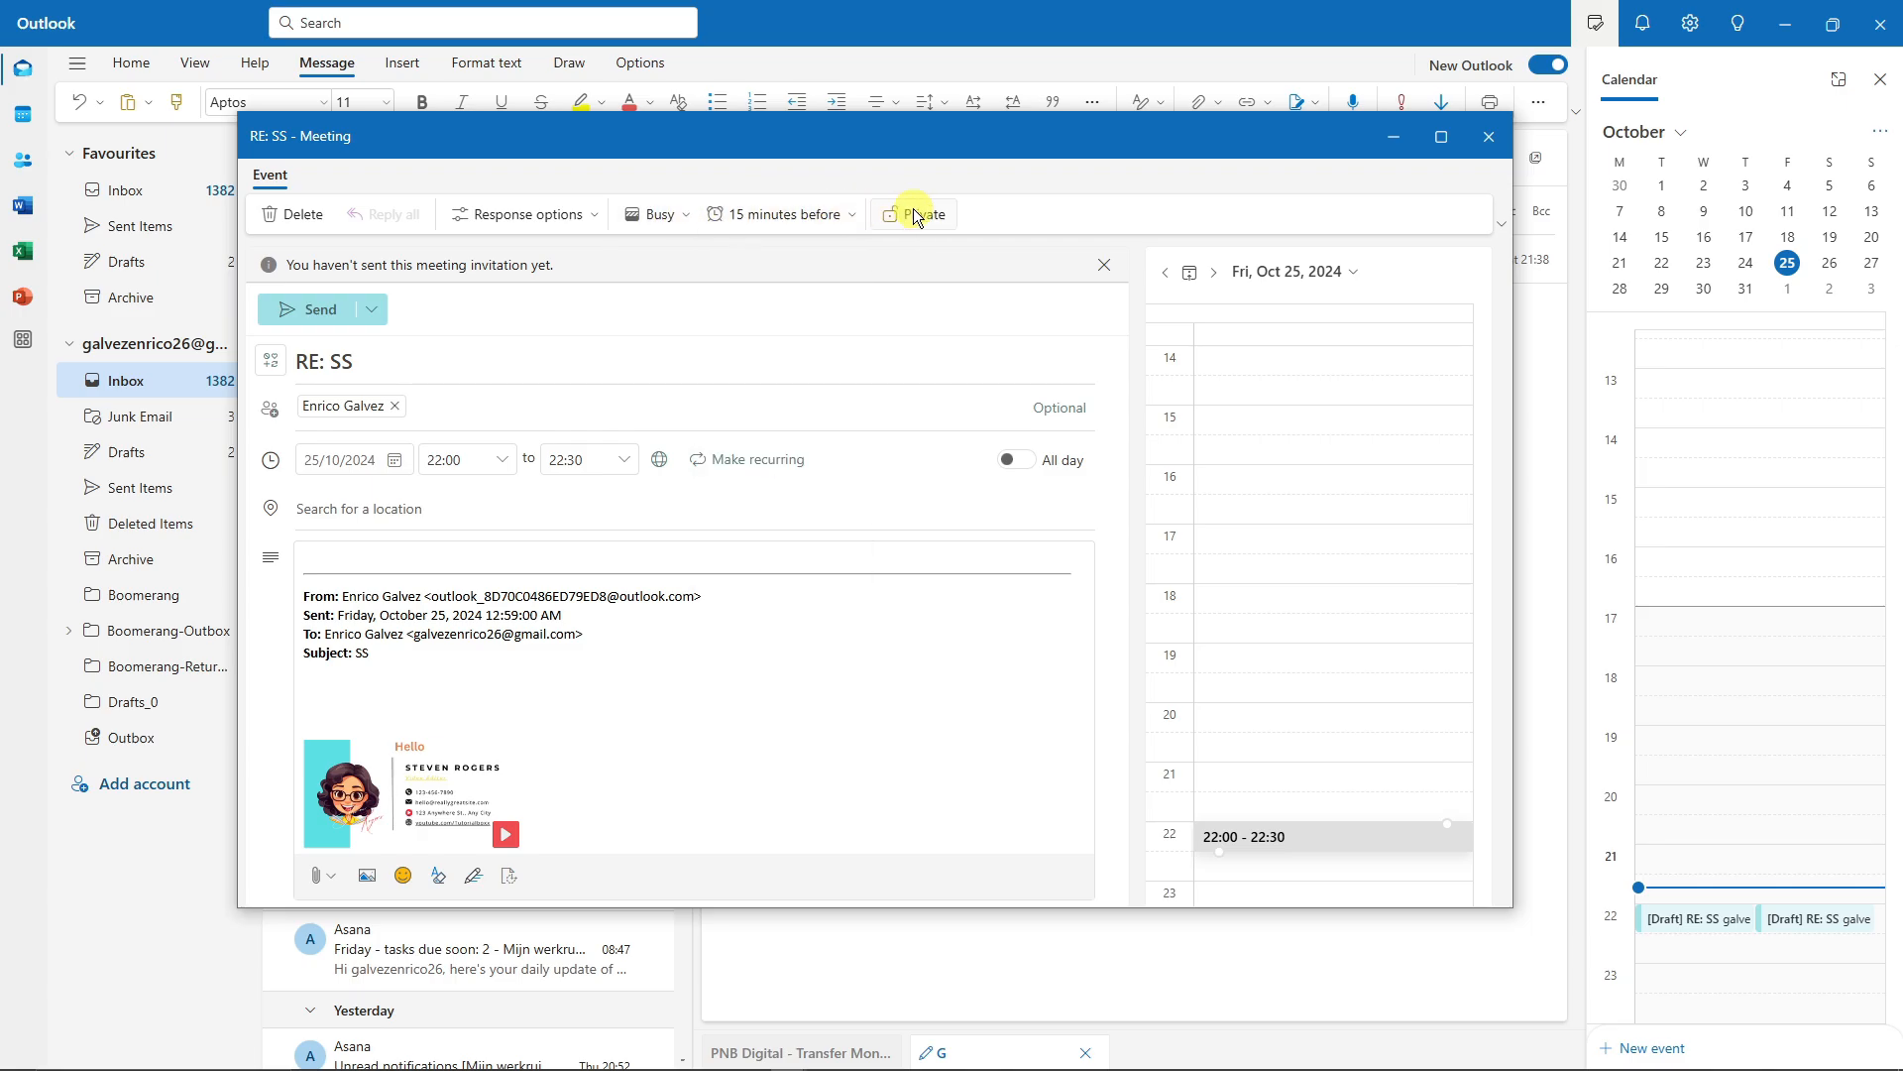
{"action": "left_click", "coordinate": [594, 216]}
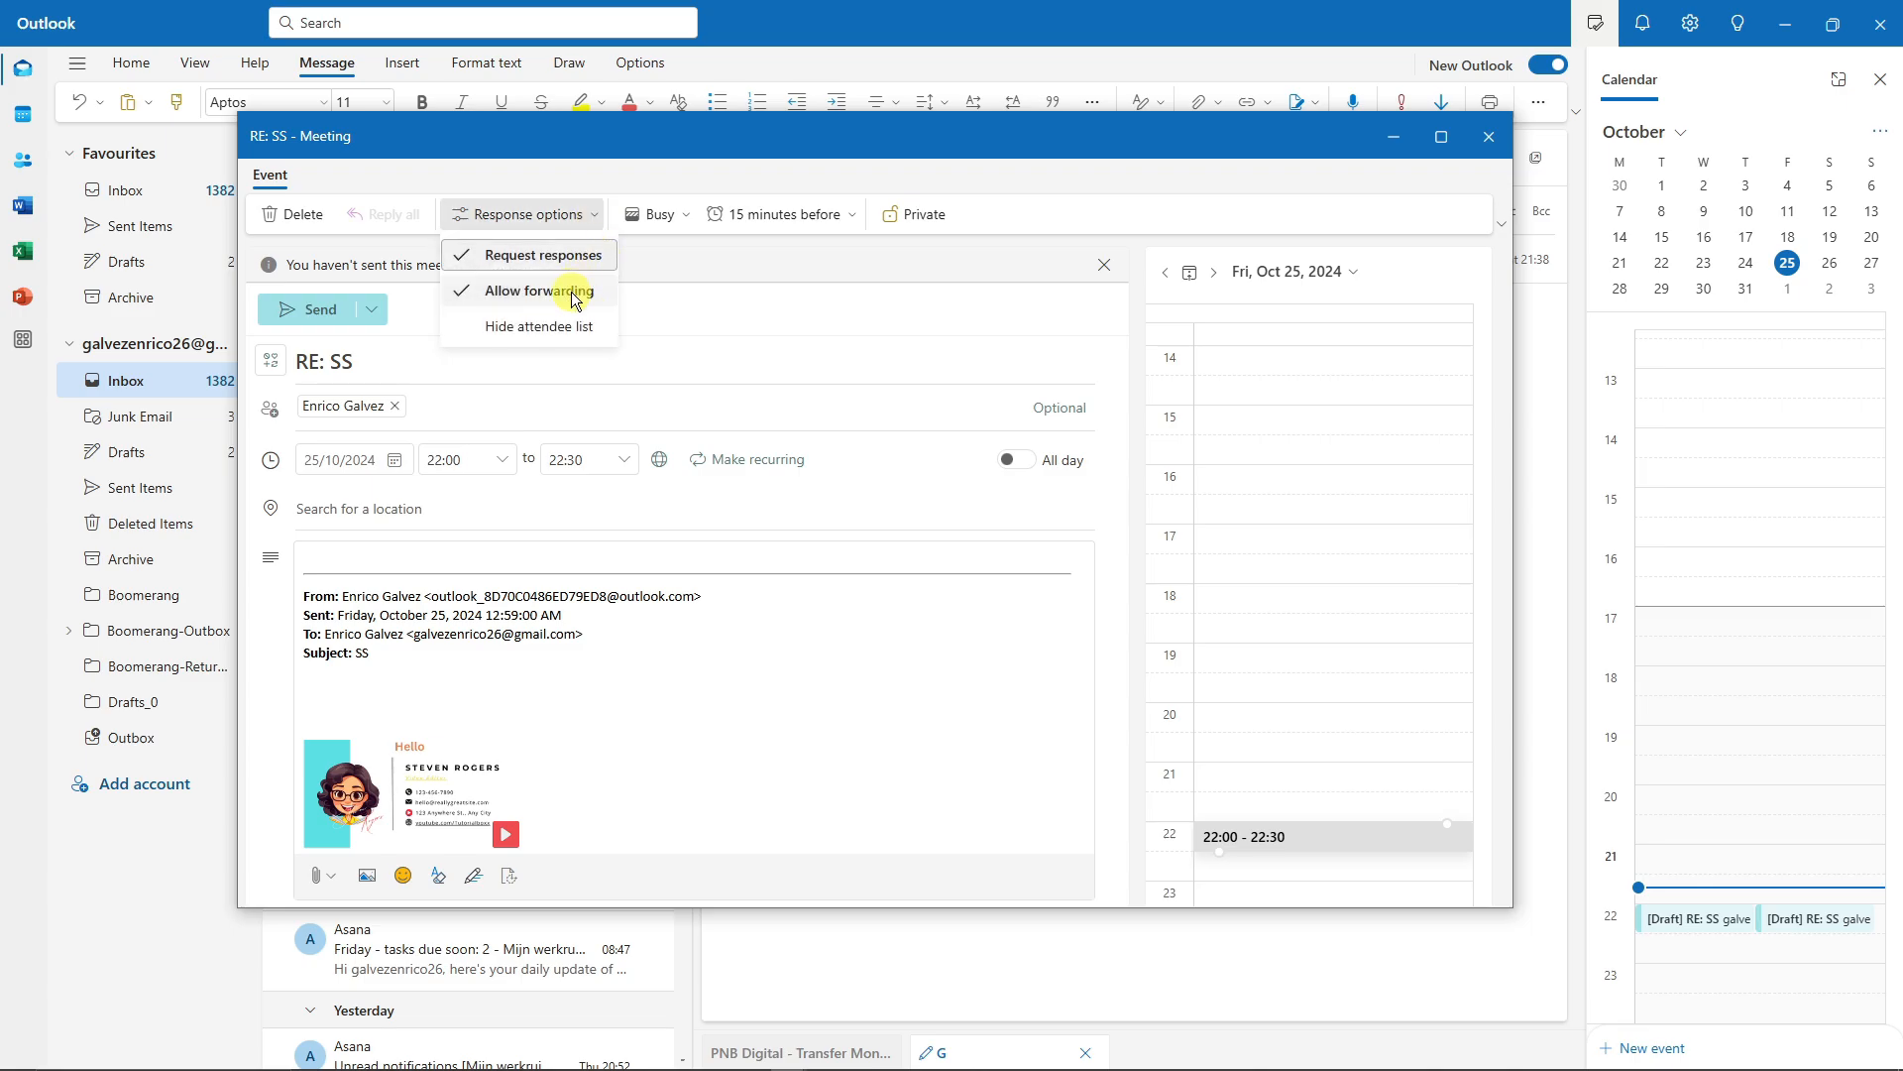
{"action": "scroll", "coordinate": [765, 377], "scroll_direction": "down", "scroll_amount": 1}
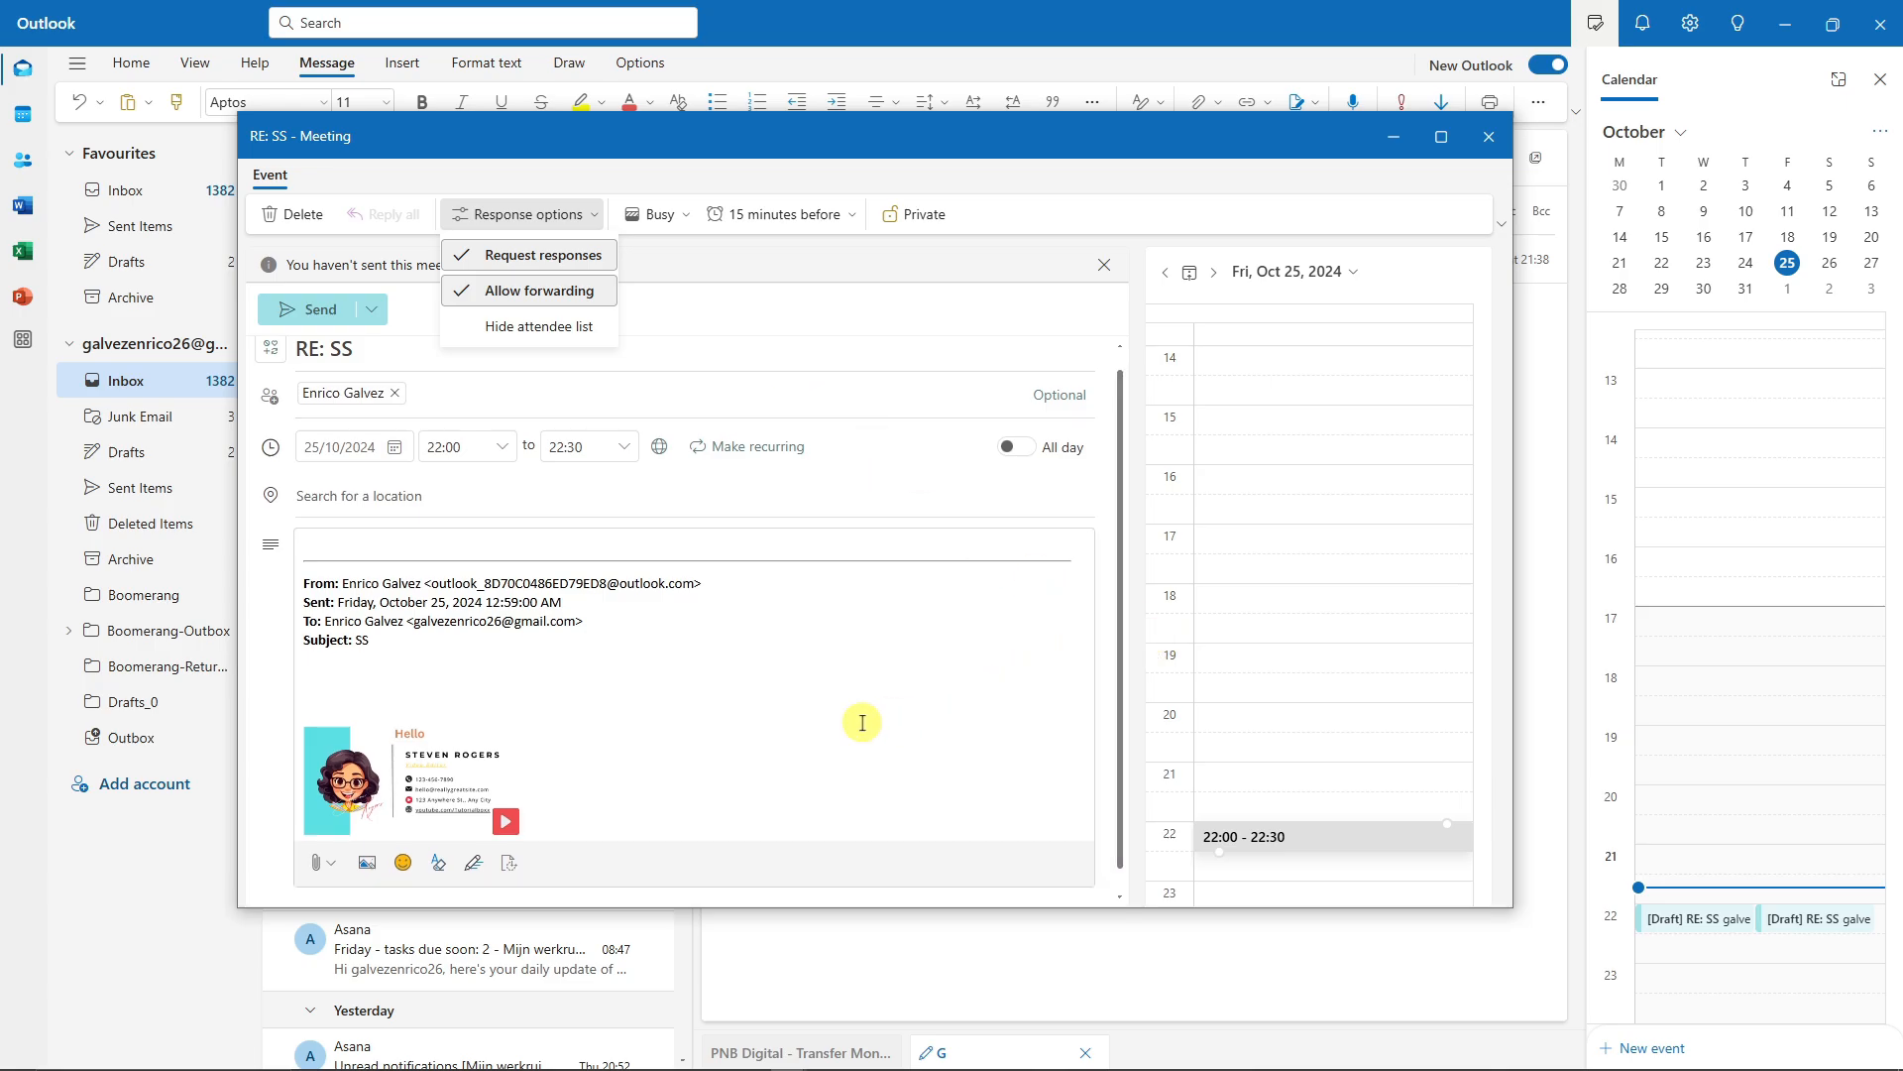
{"action": "scroll", "coordinate": [864, 715], "scroll_direction": "up", "scroll_amount": 1}
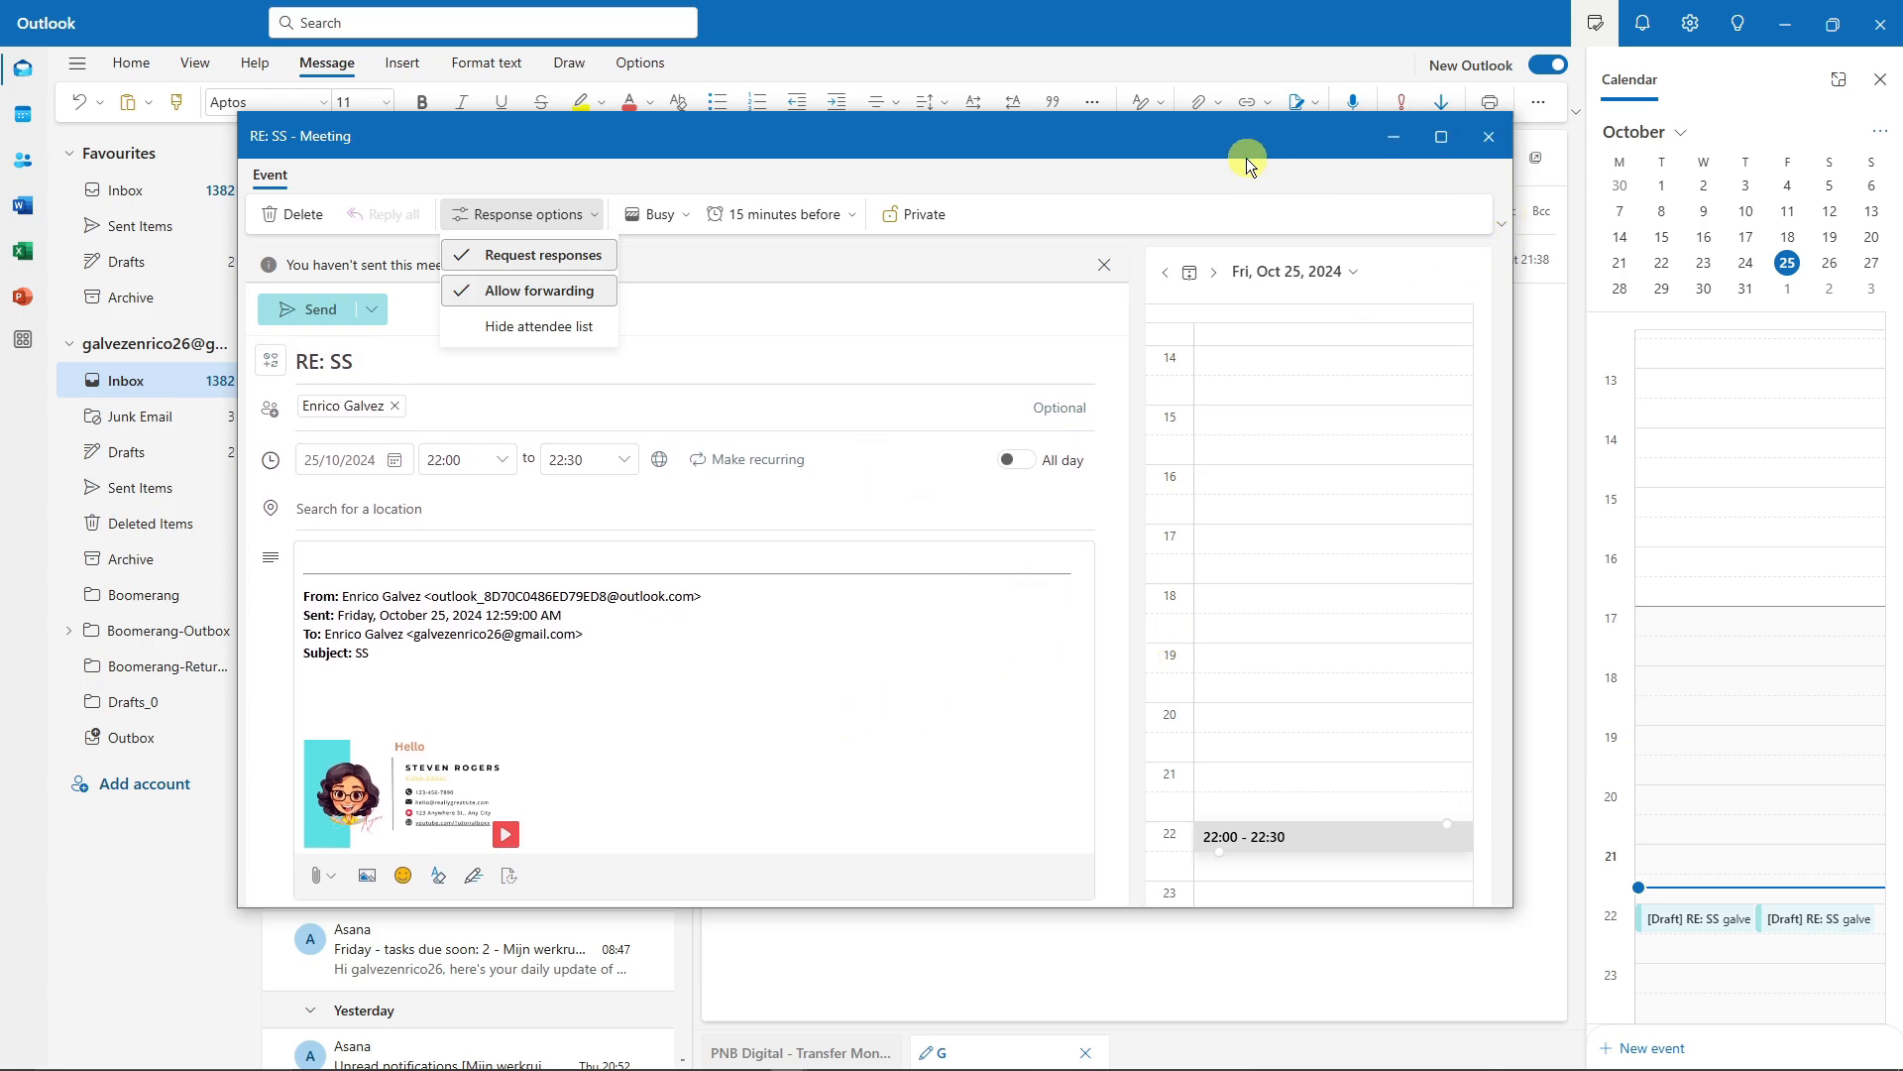
{"action": "left_click_drag", "start_coordinate": [1245, 157], "coordinate": [1112, 156]}
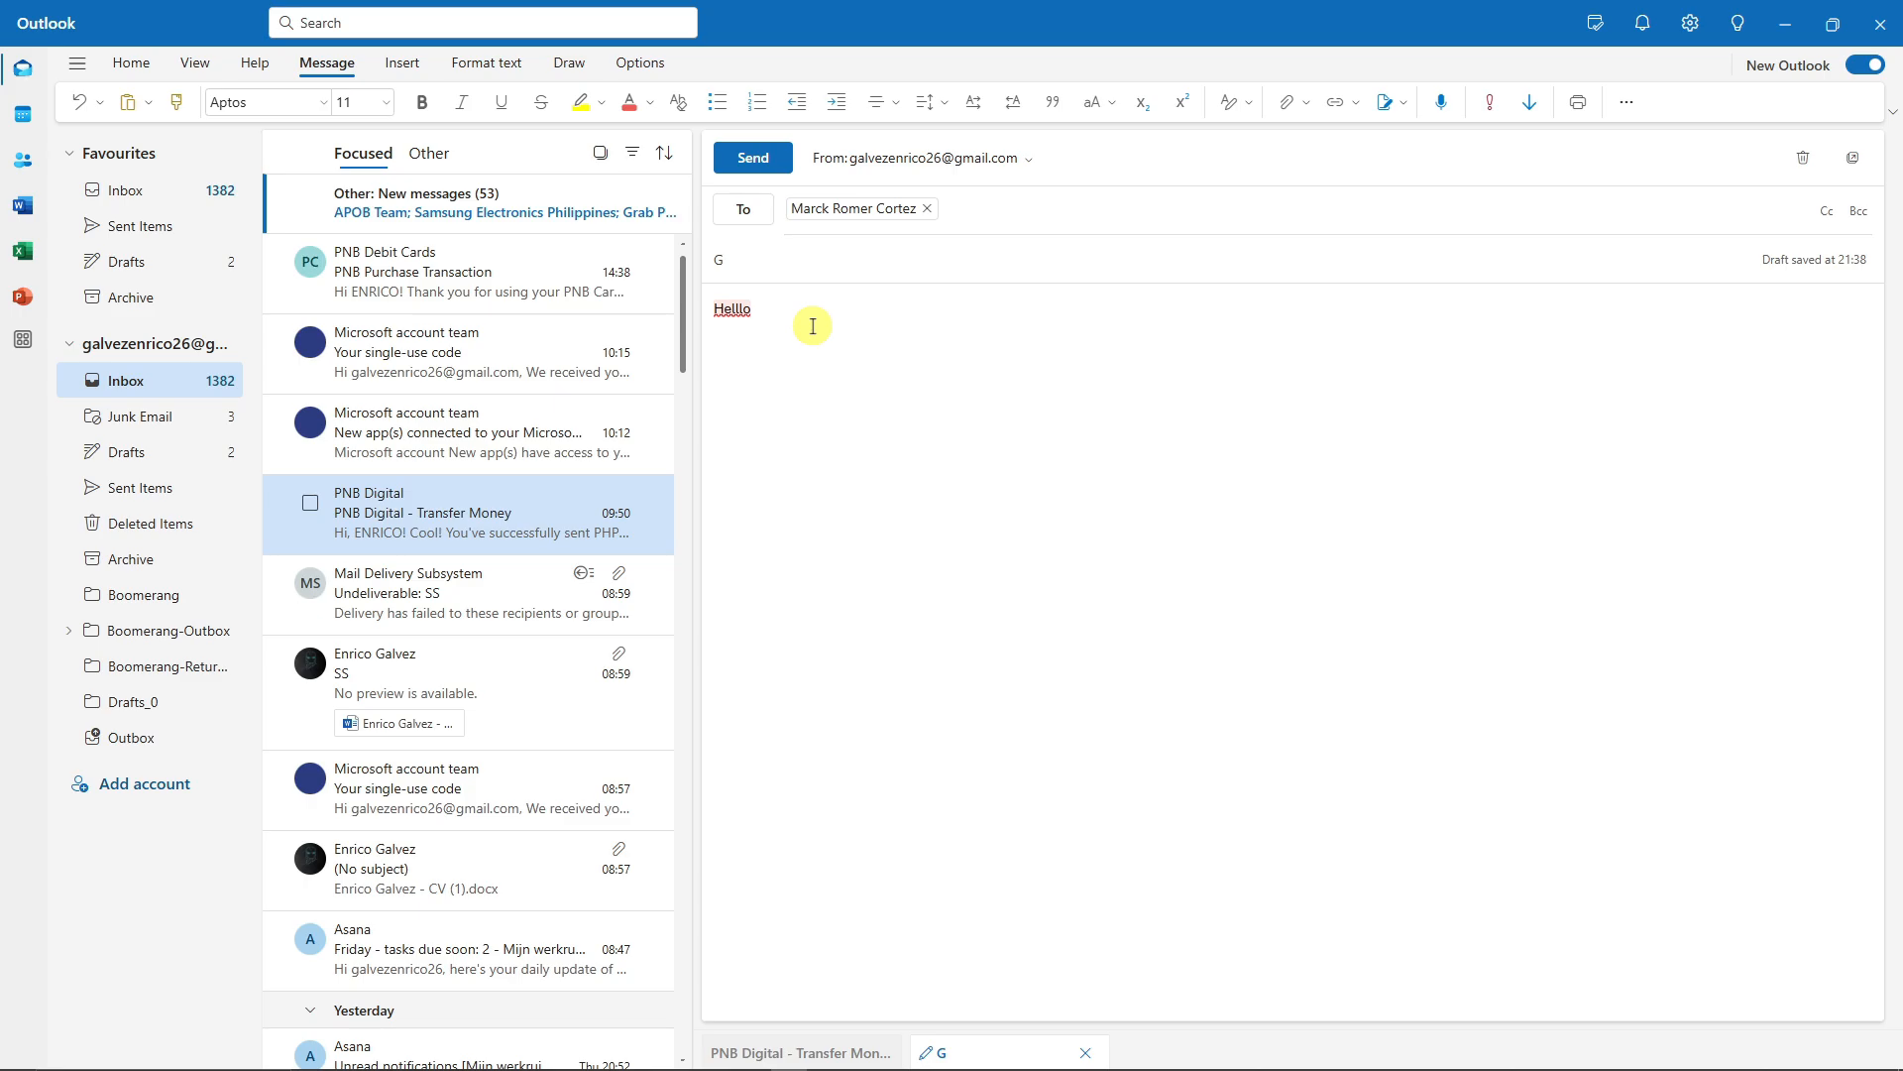
Step: Correct the misspelled greeting in the "G" draft to "Hello" using the spelling suggestion
{"action": "right_click", "coordinate": [740, 306]}
{"action": "left_click", "coordinate": [764, 329]}
{"action": "left_click", "coordinate": [1874, 84]}
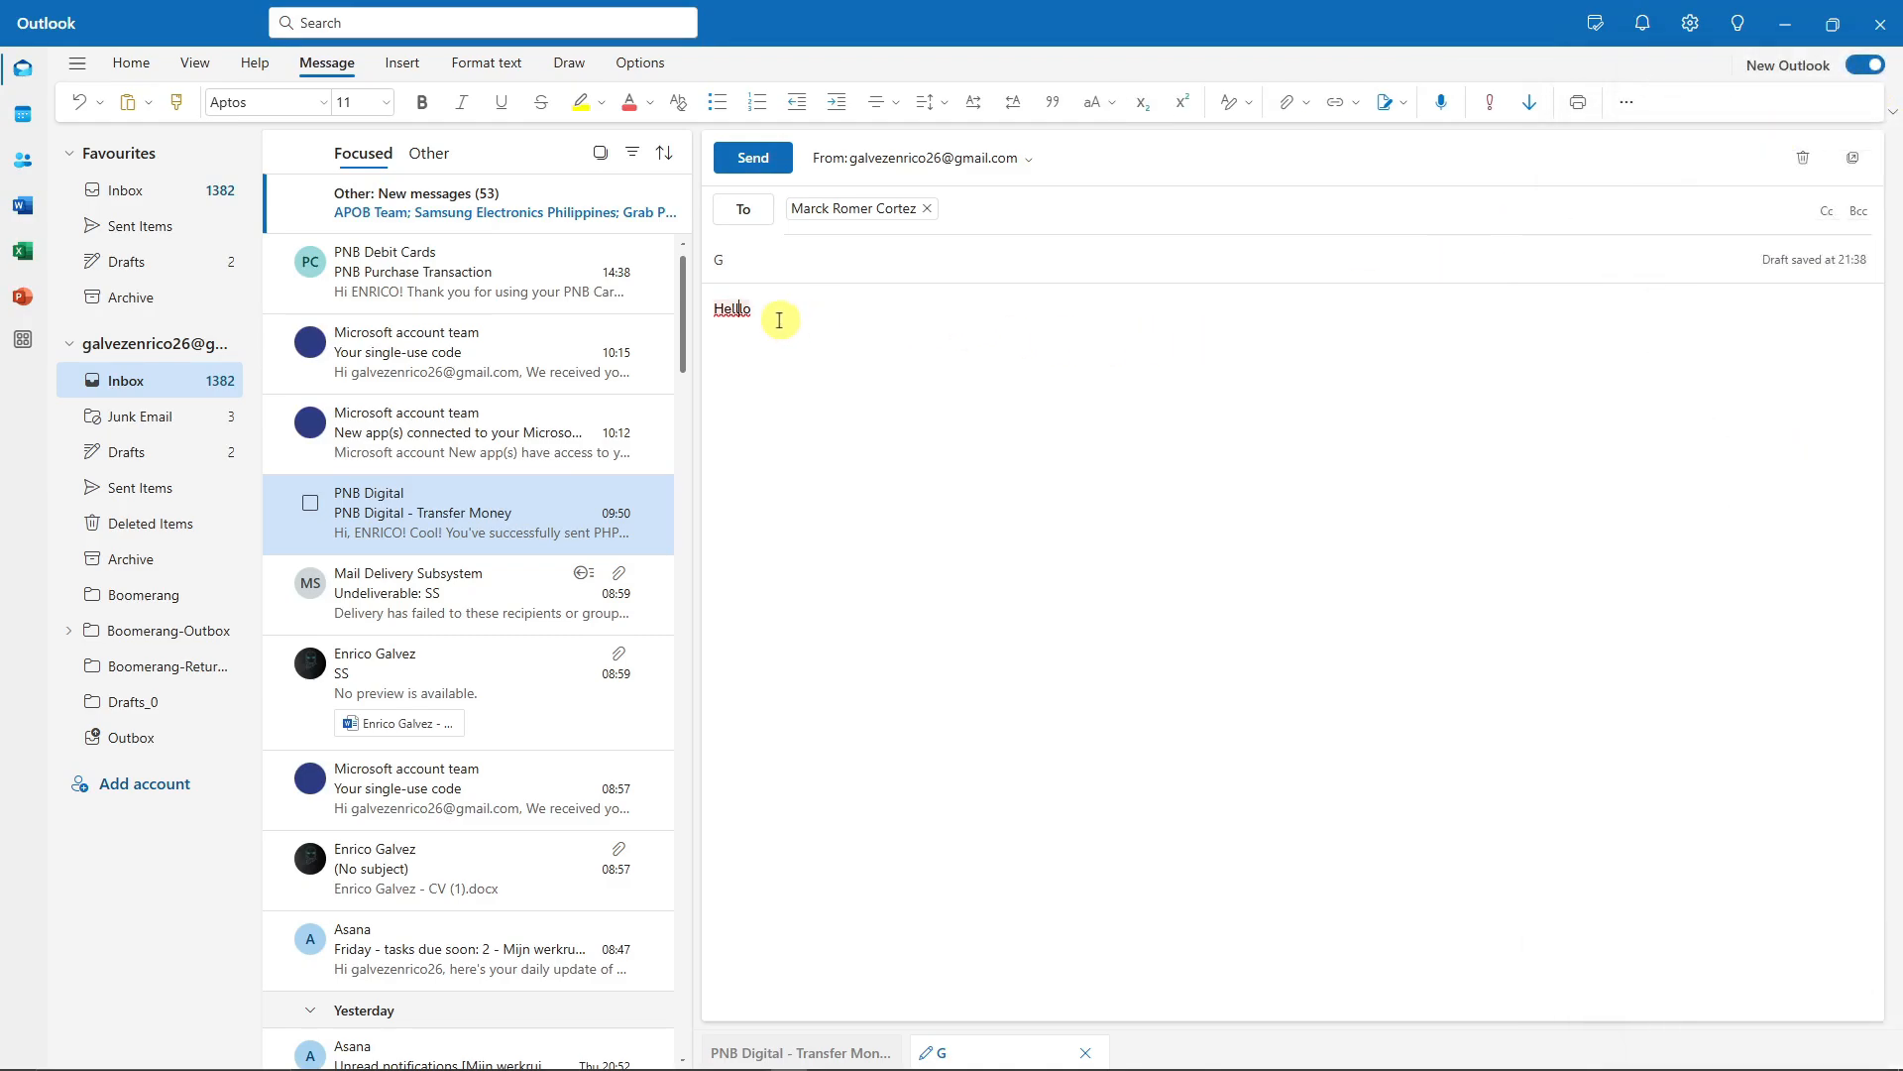
{"action": "left_click", "coordinate": [736, 311]}
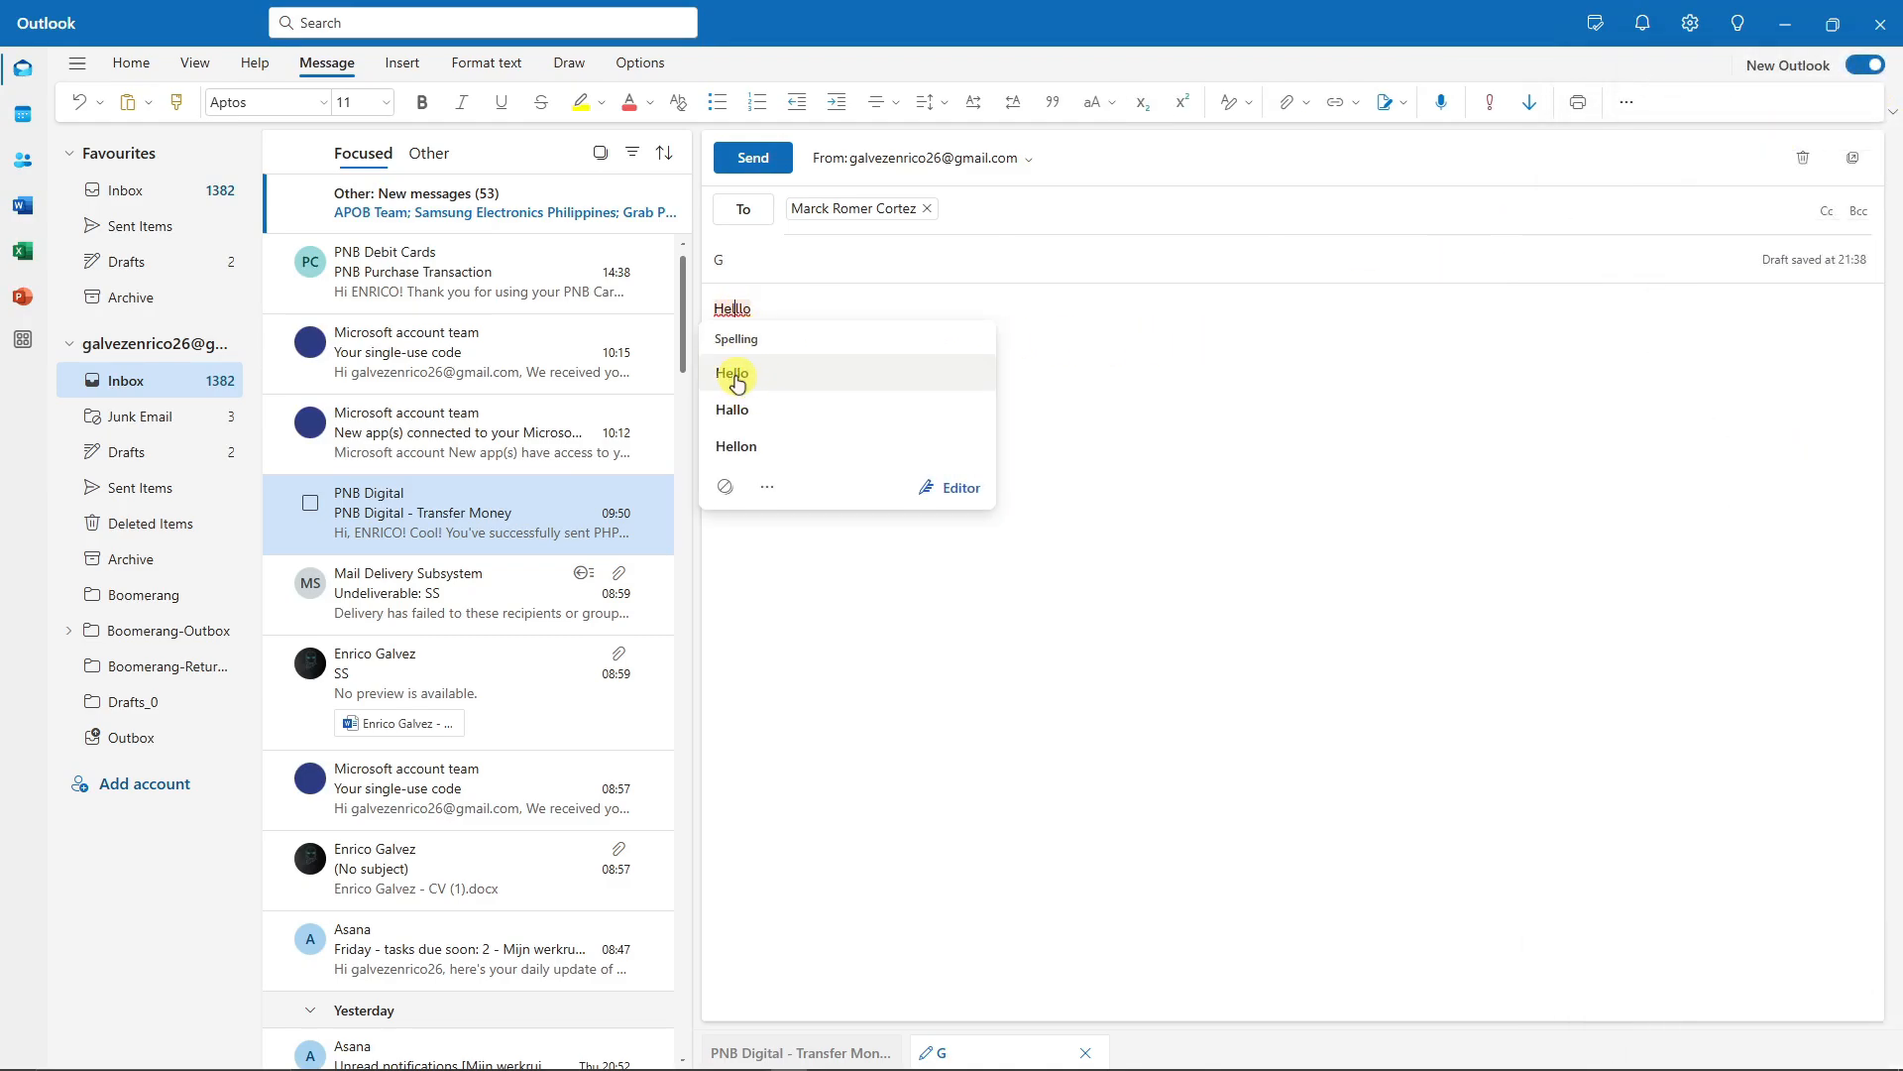
{"action": "left_click", "coordinate": [735, 376]}
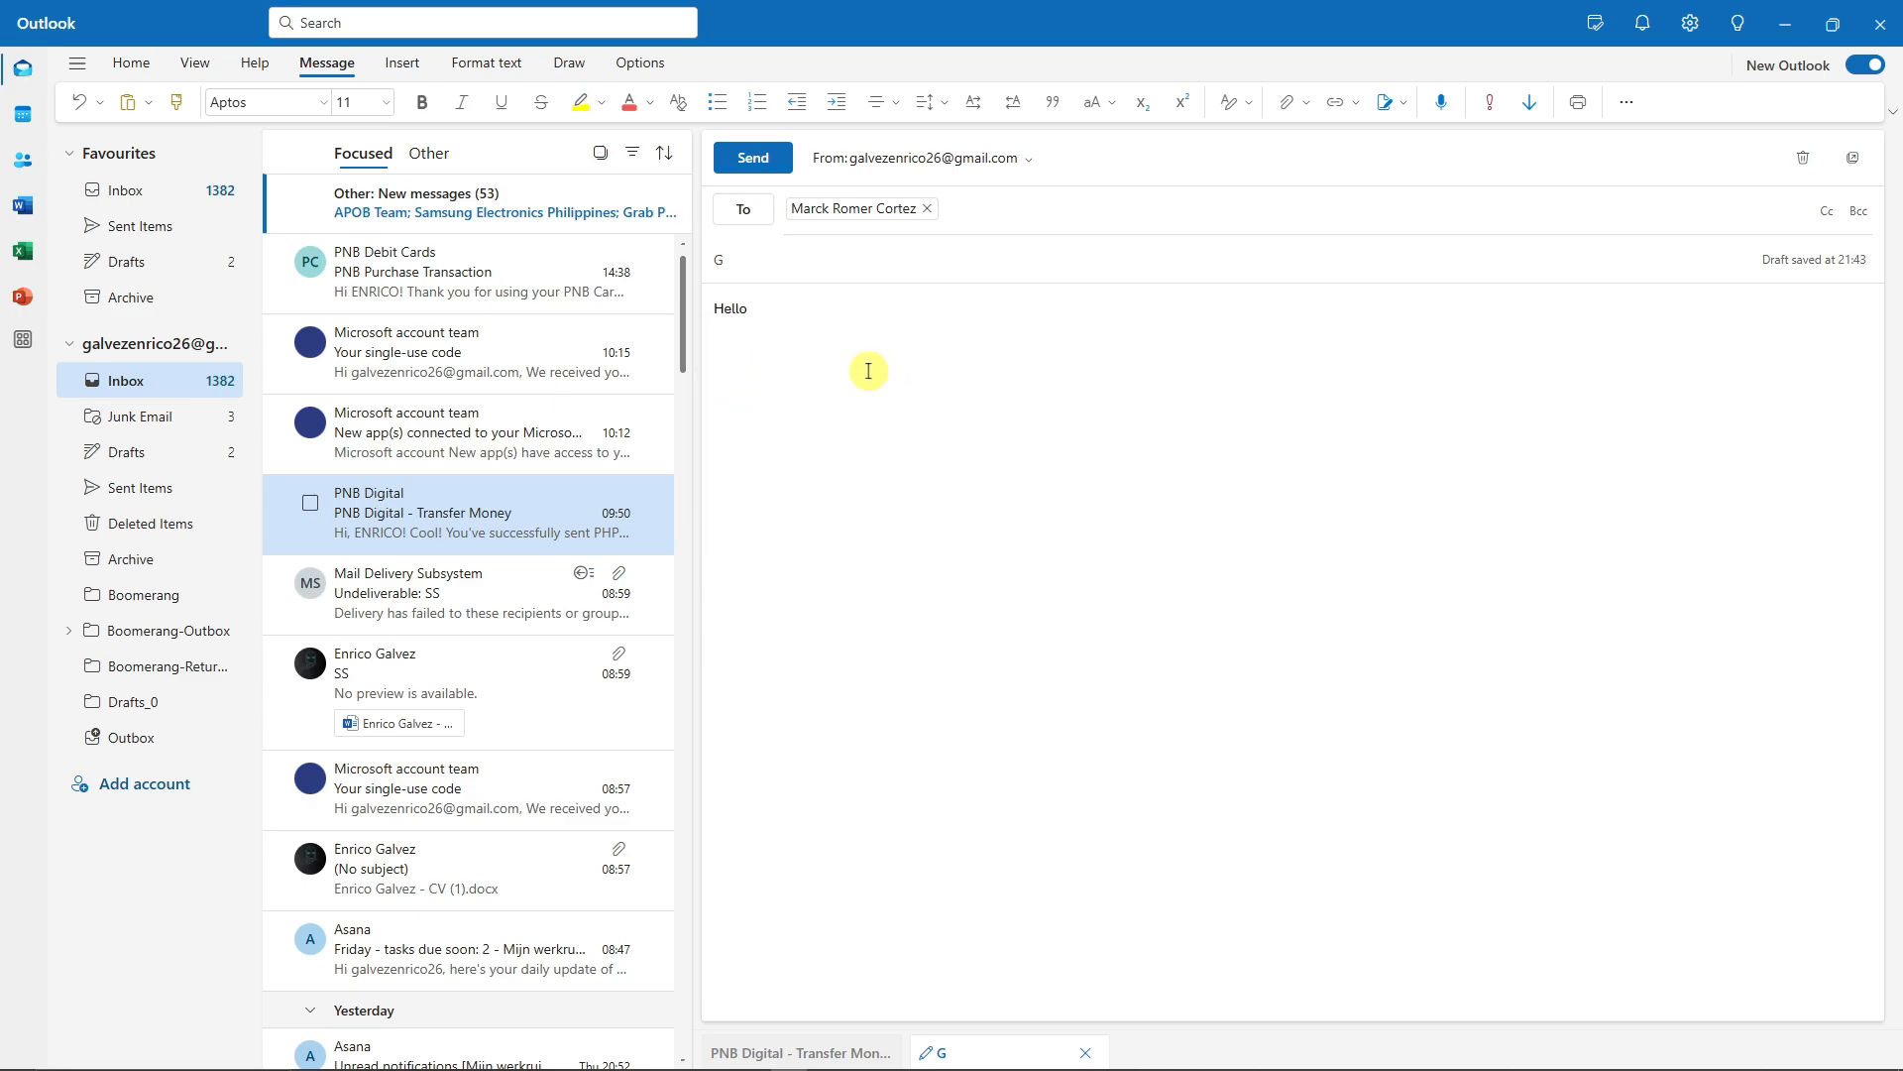
Step: Misspell the greeting as "Helllo" by adding an extra "l" and replace it with the suggested spelling "Hello"
{"action": "left_click_drag", "start_coordinate": [769, 309], "coordinate": [668, 309]}
{"action": "left_click", "coordinate": [805, 311]}
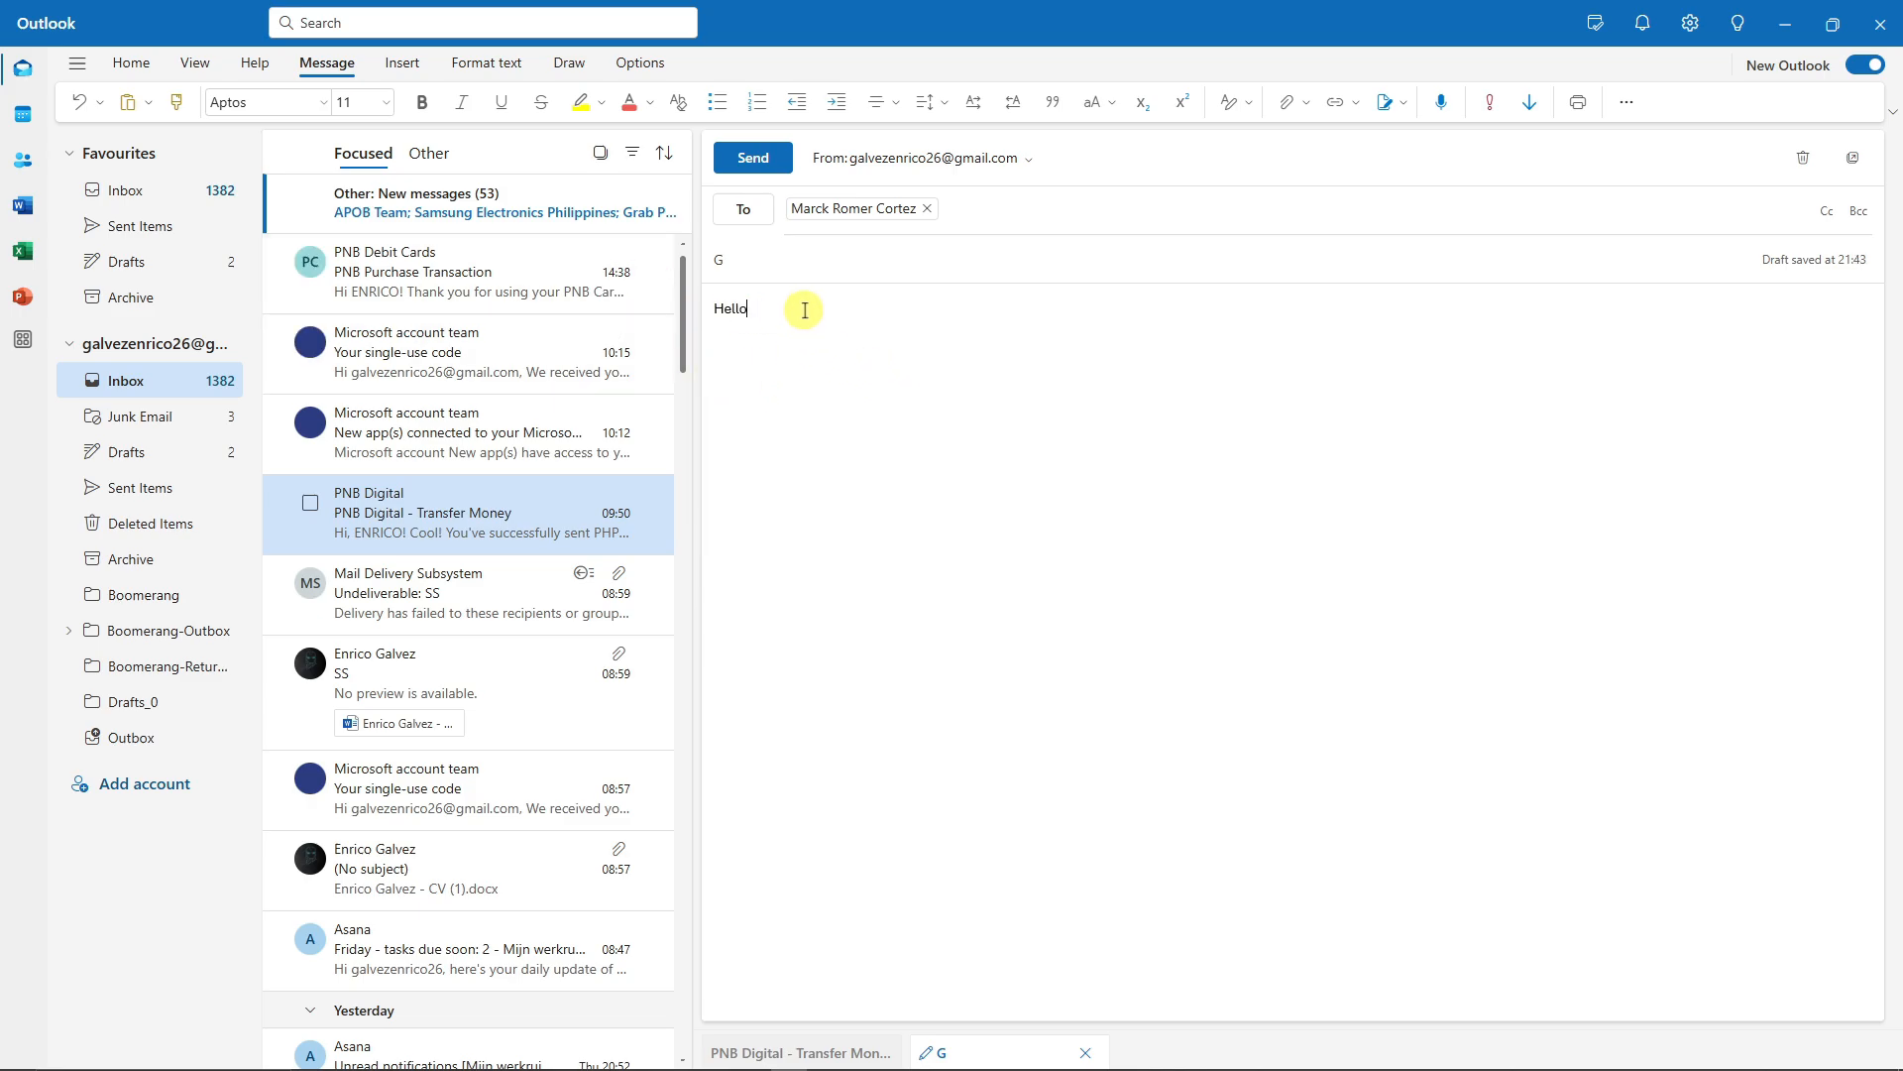
{"action": "left_click", "coordinate": [741, 310]}
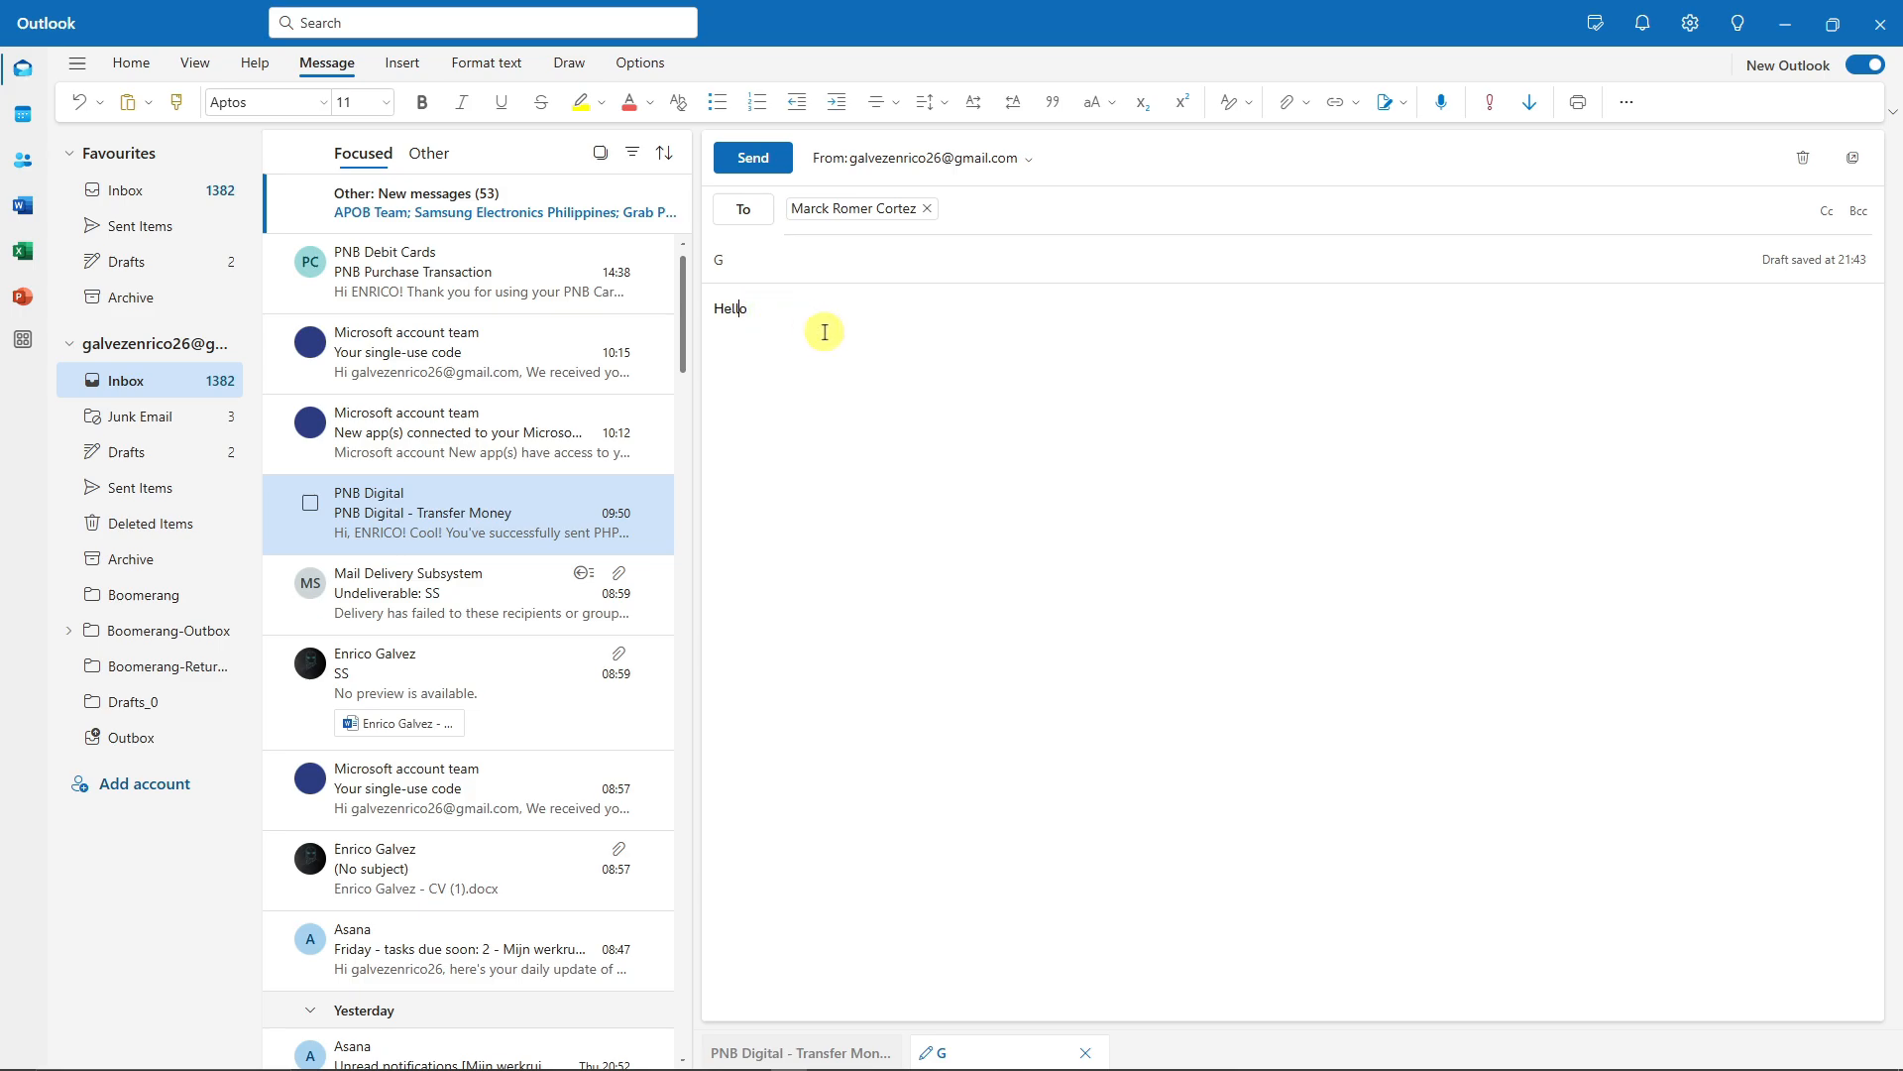
{"action": "type", "text": "l"}
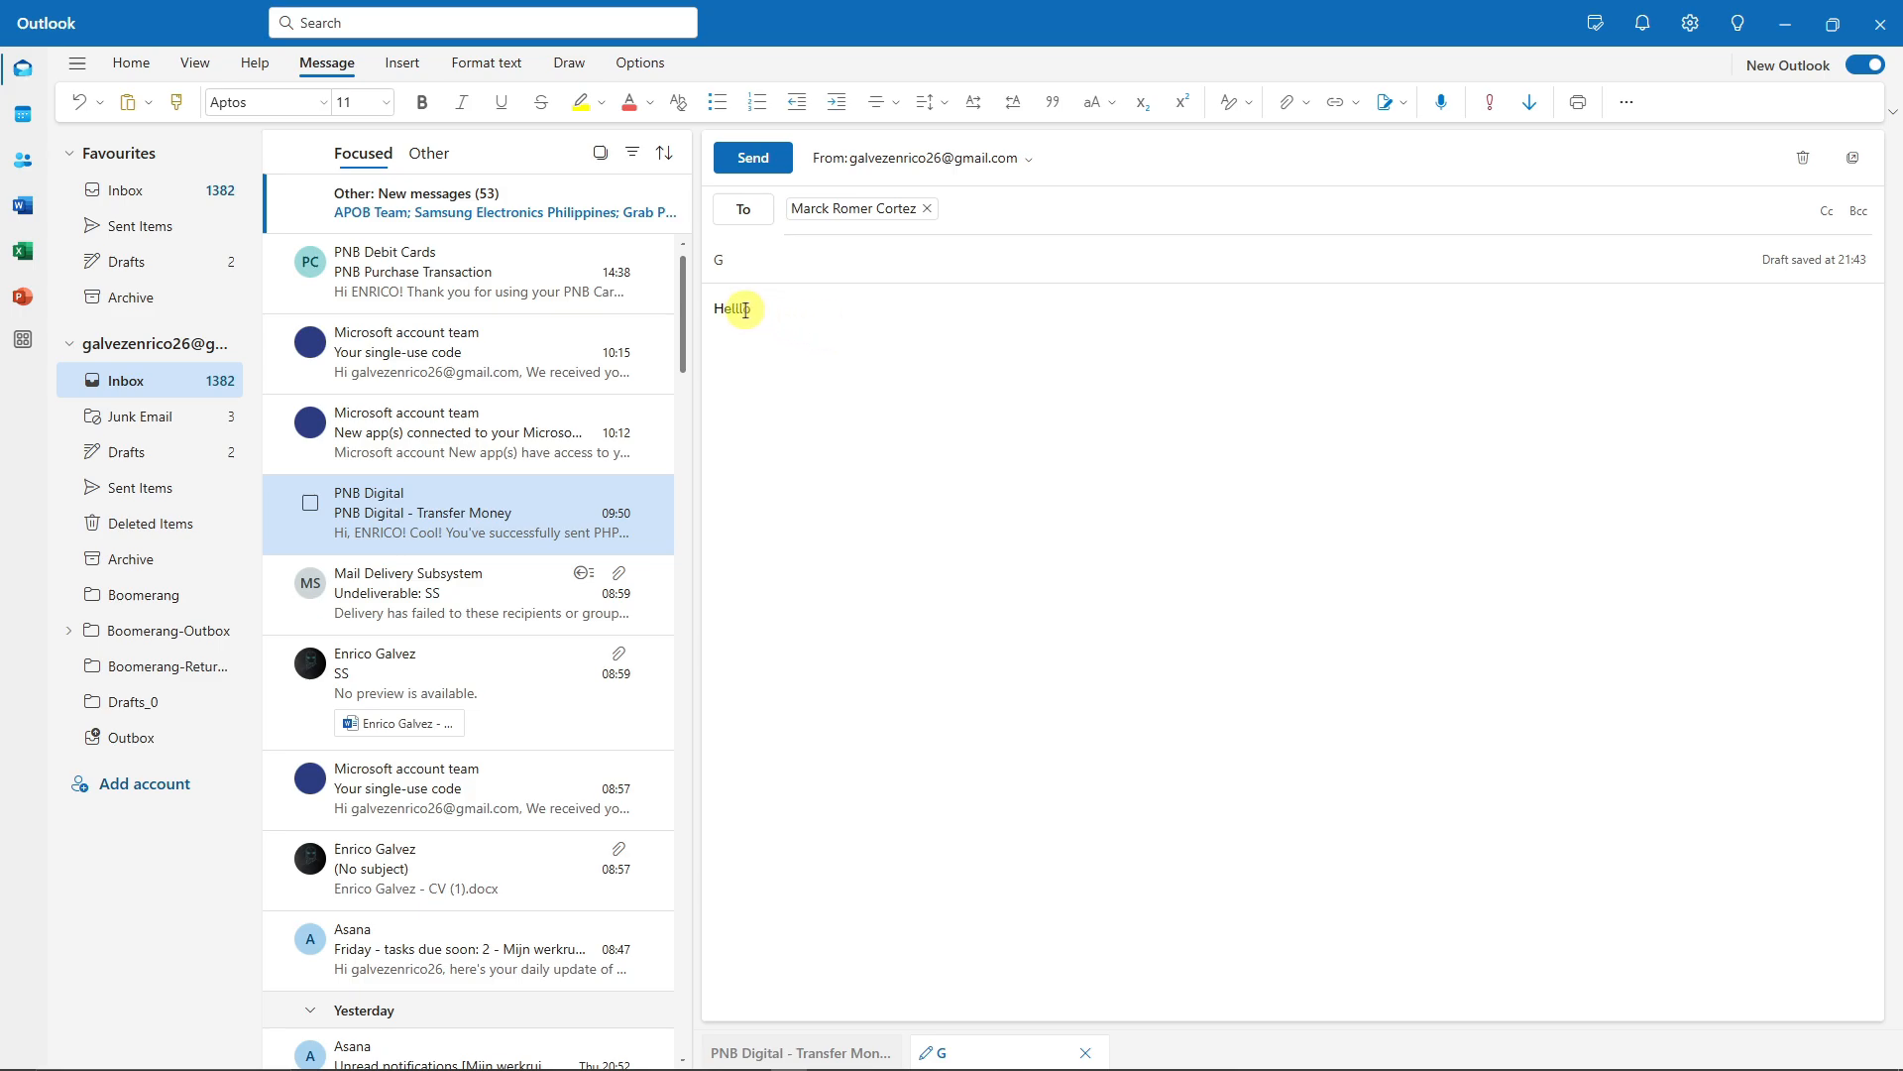
{"action": "right_click", "coordinate": [745, 312]}
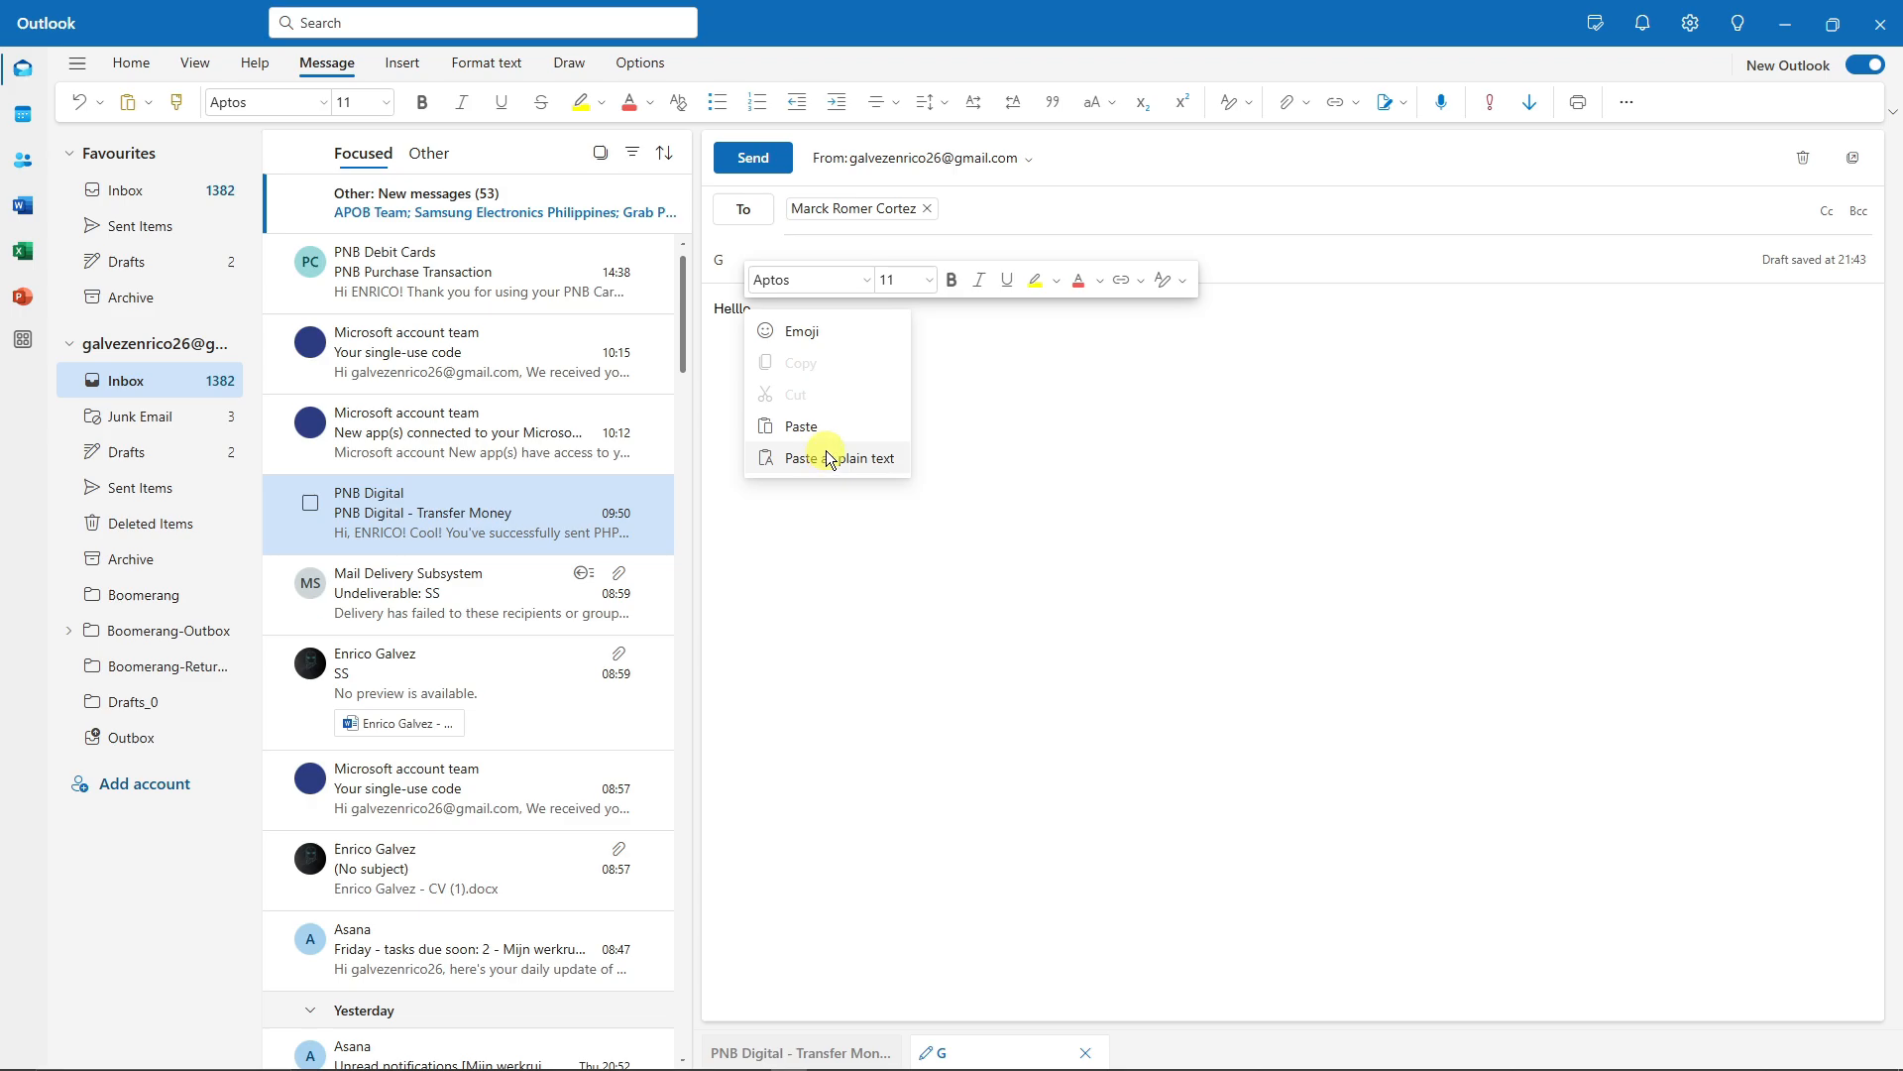
{"action": "left_click", "coordinate": [1051, 376]}
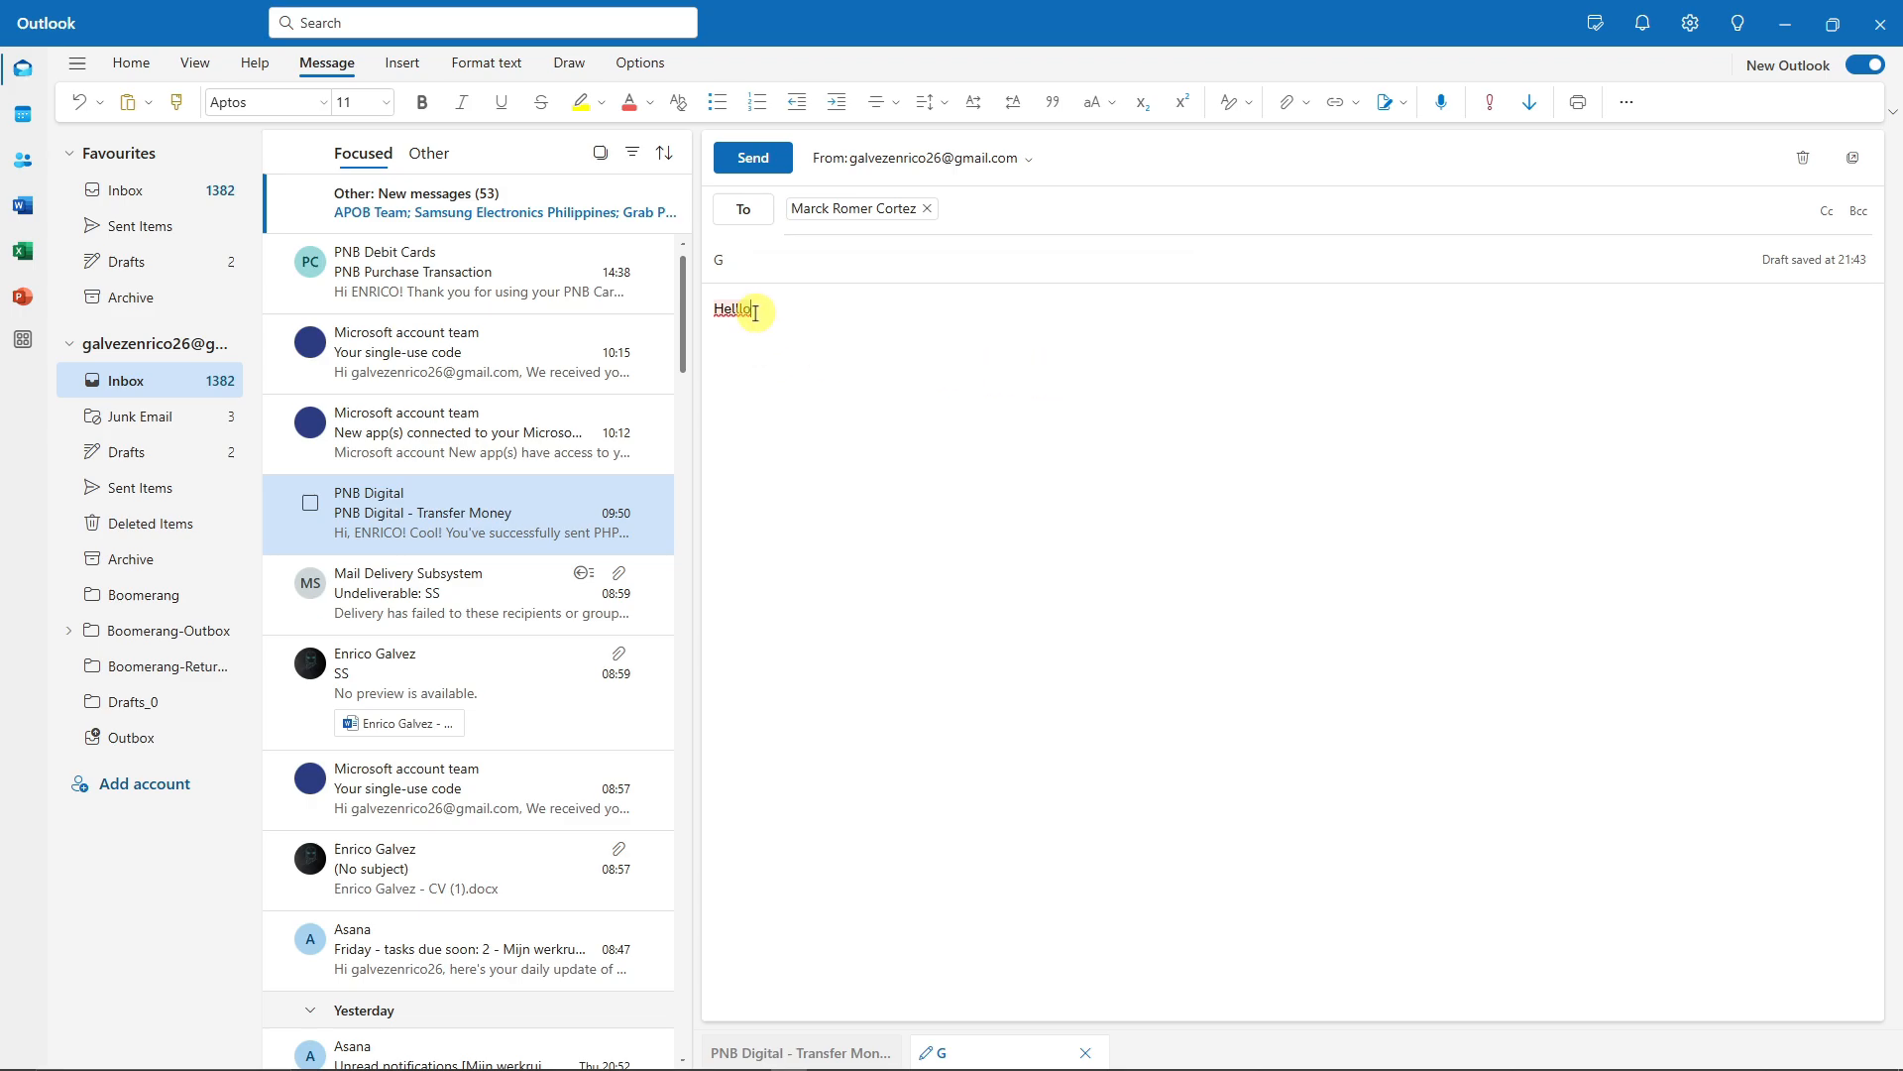
{"action": "left_click", "coordinate": [736, 308]}
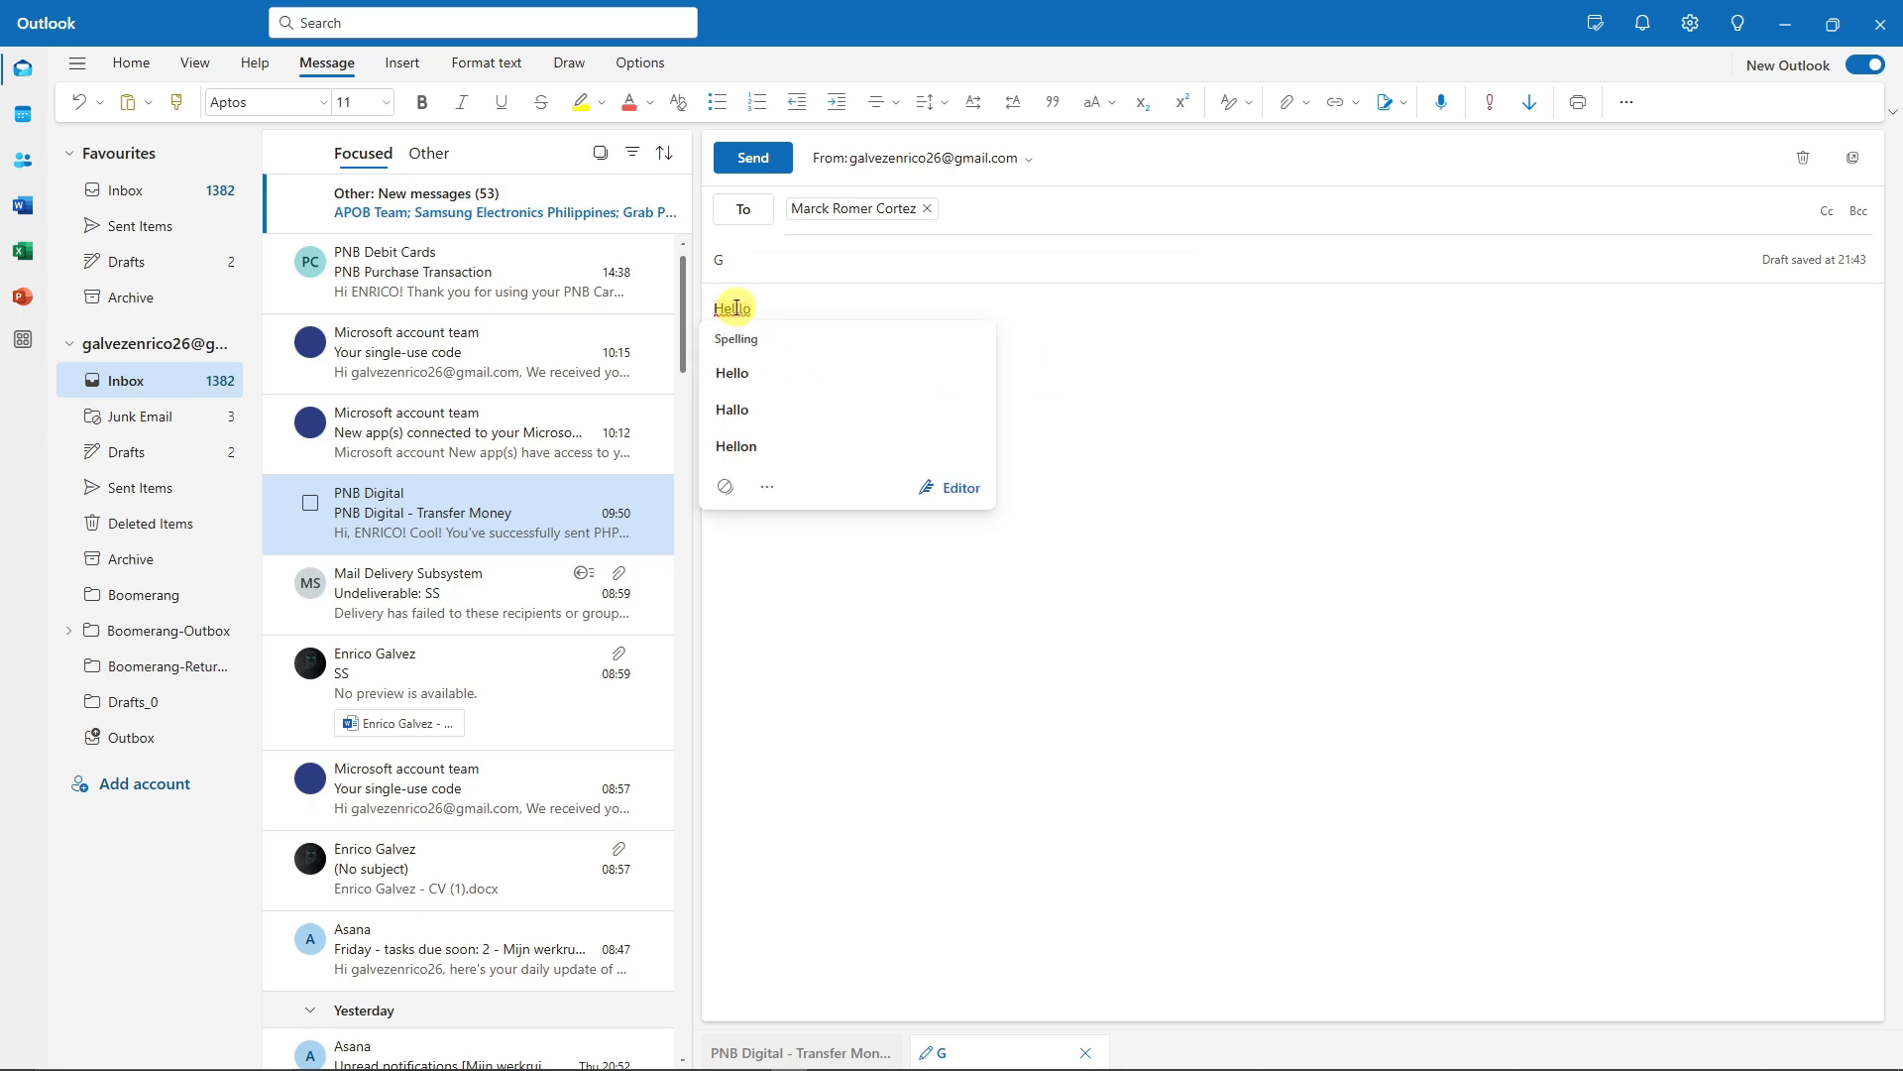
{"action": "left_click", "coordinate": [759, 373]}
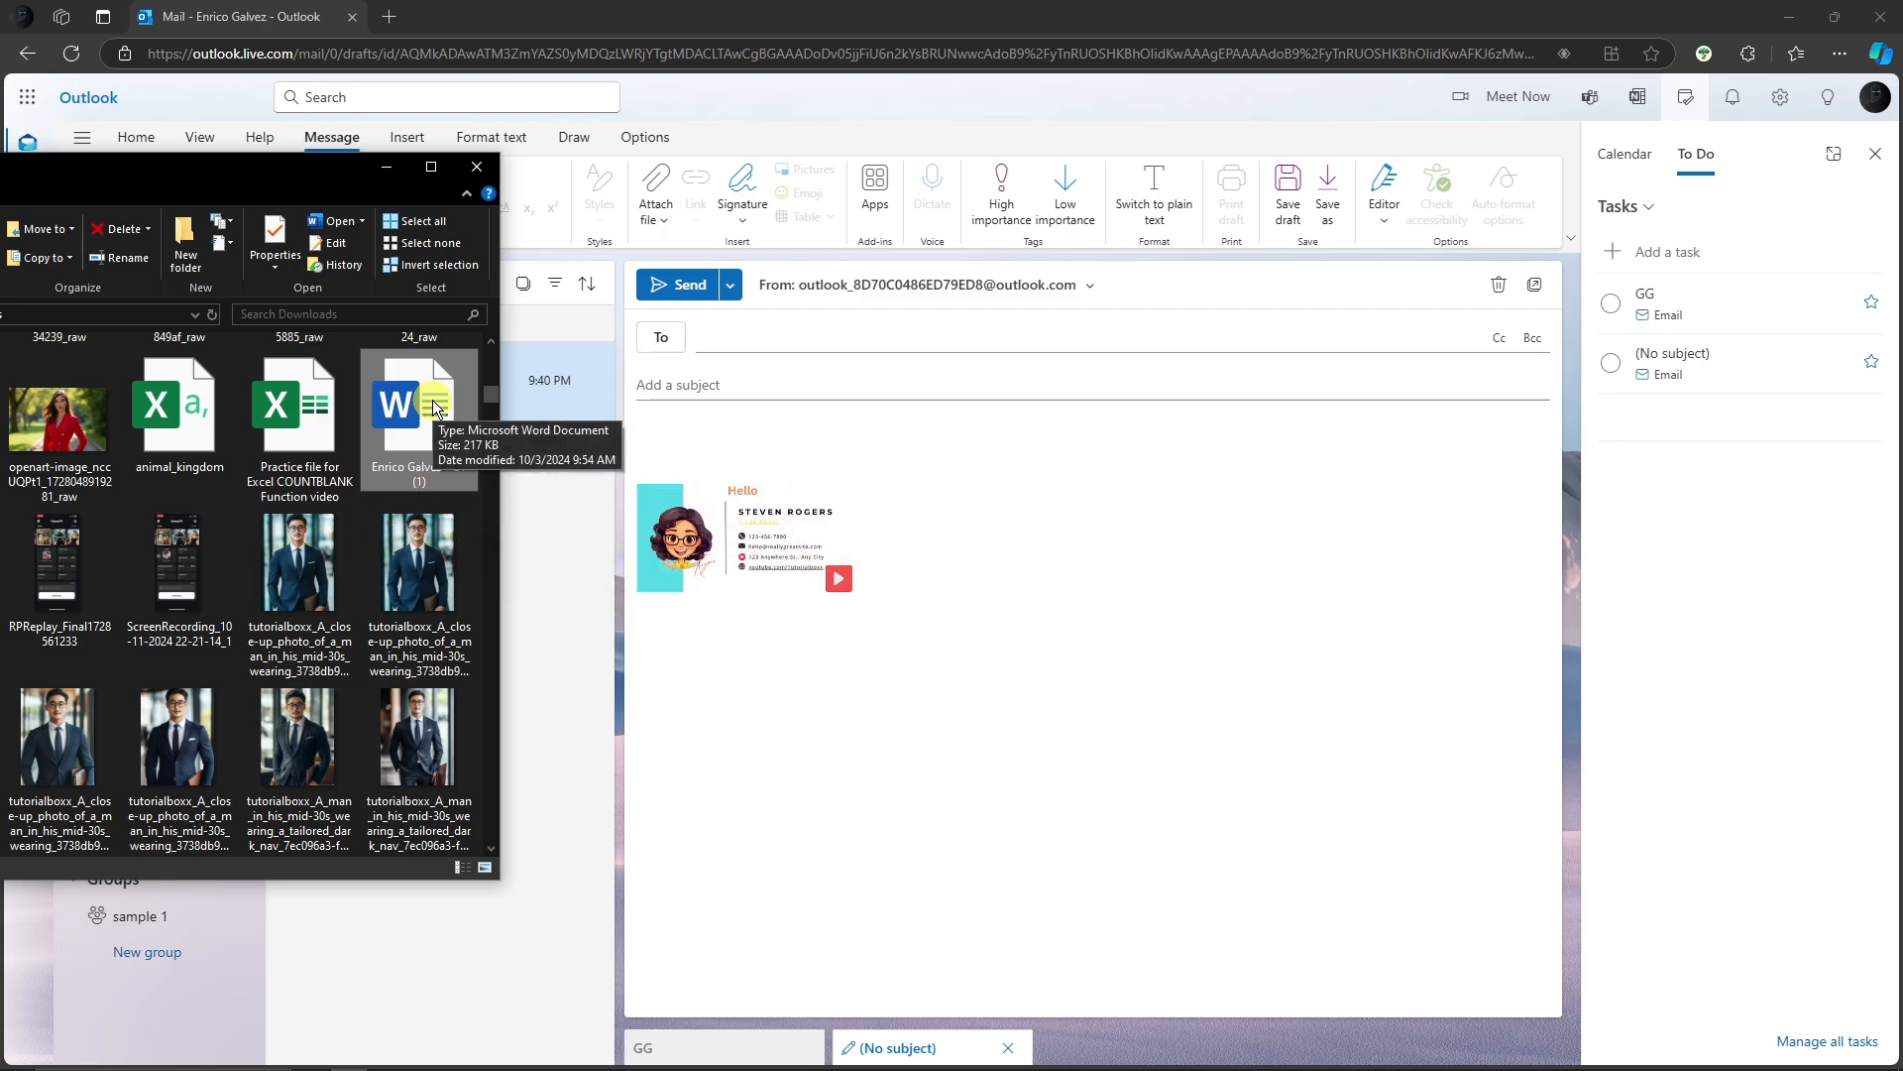
Step: Attach the CV Word document from Downloads to the draft without a subject and remove the attachment
{"action": "left_click_drag", "start_coordinate": [436, 401], "coordinate": [1366, 704]}
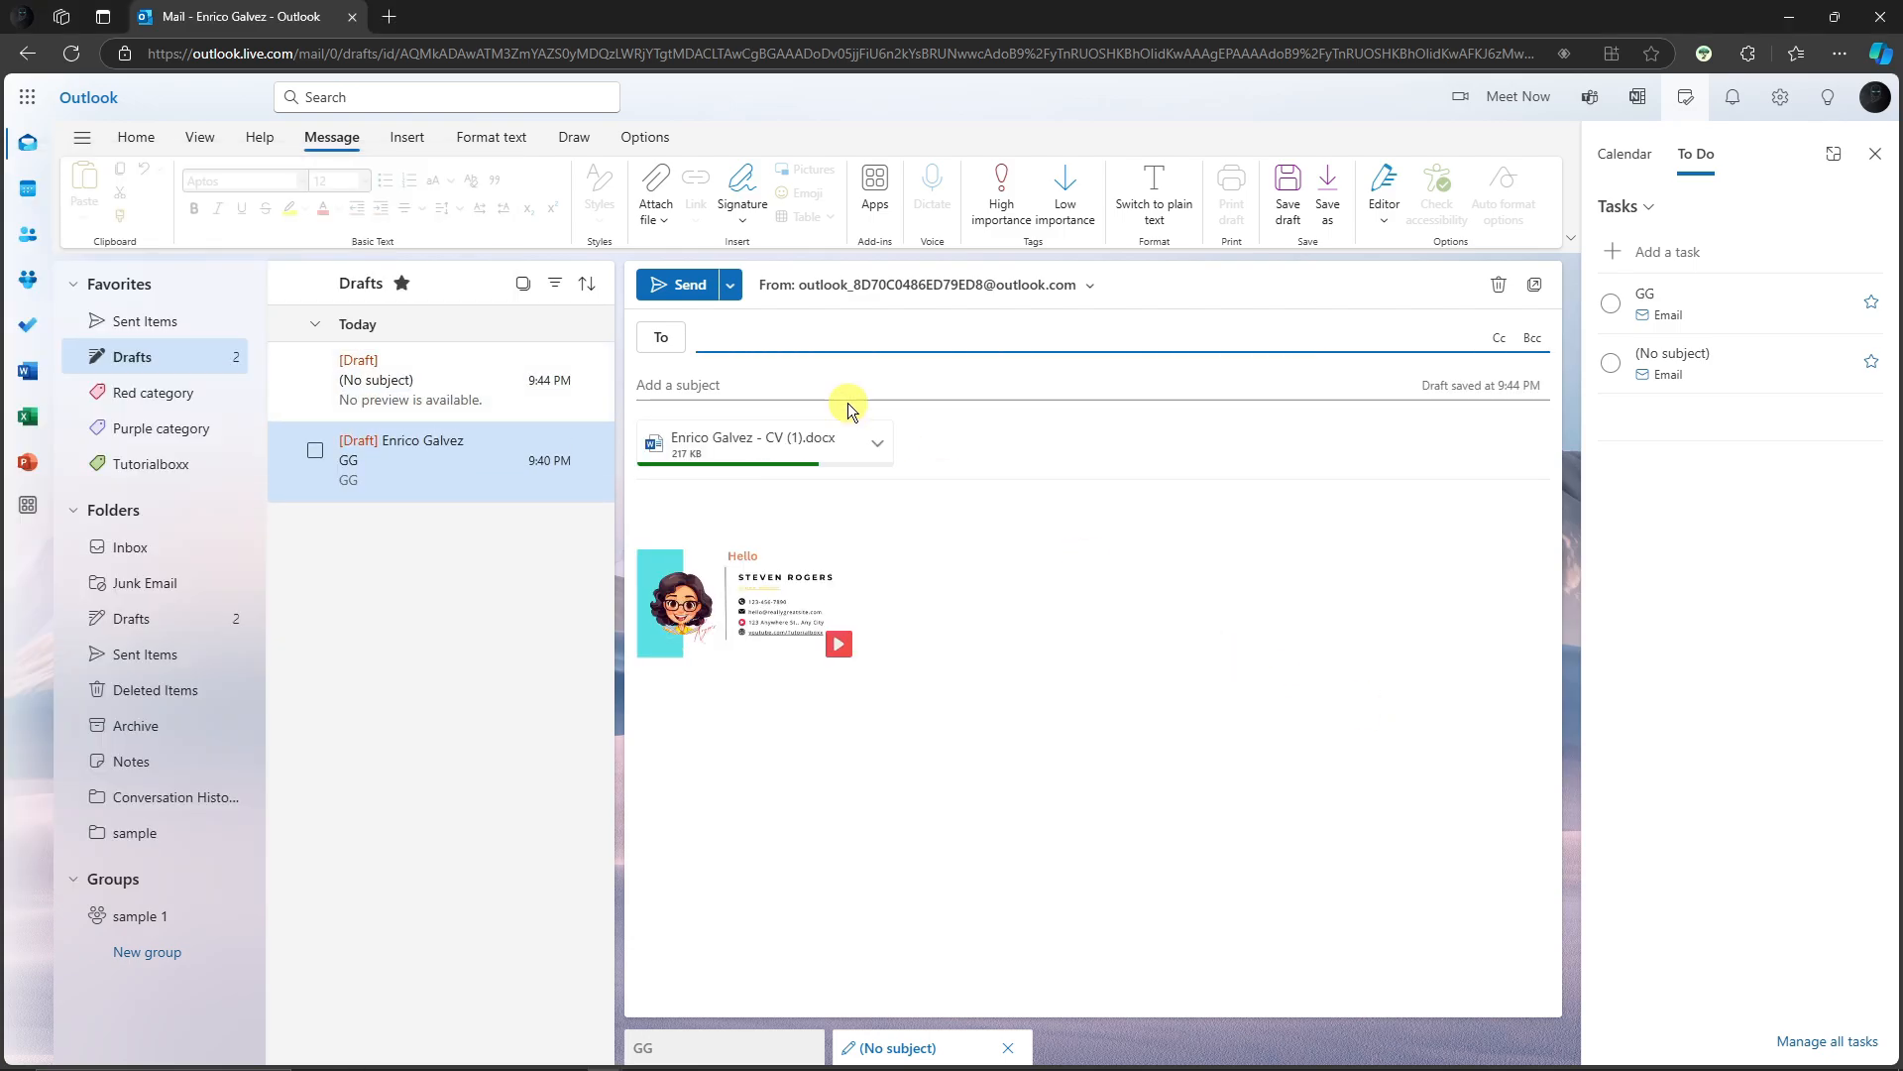
{"action": "left_click", "coordinate": [873, 449]}
{"action": "left_click", "coordinate": [749, 627]}
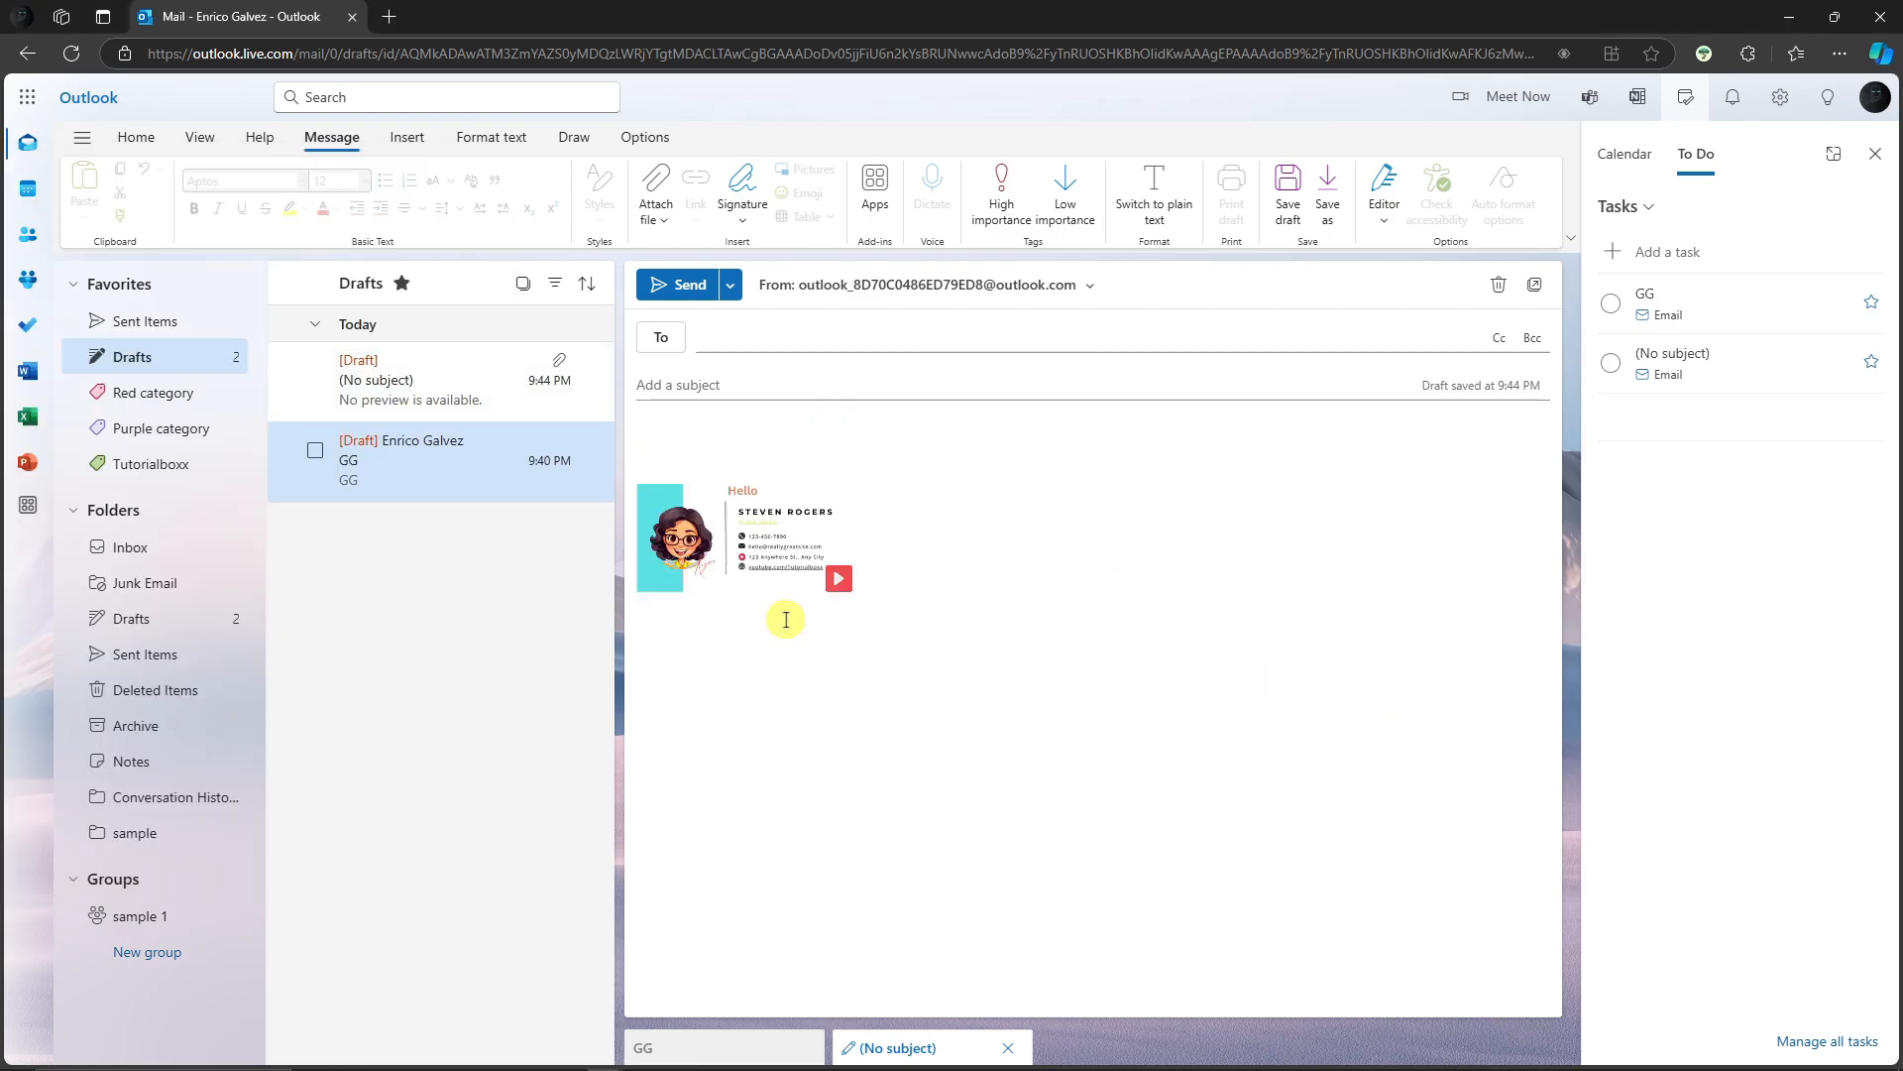
Step: Insert the CV Word document from Downloads into the message as a OneDrive link and highlight that link
{"action": "left_click", "coordinate": [348, 1066]}
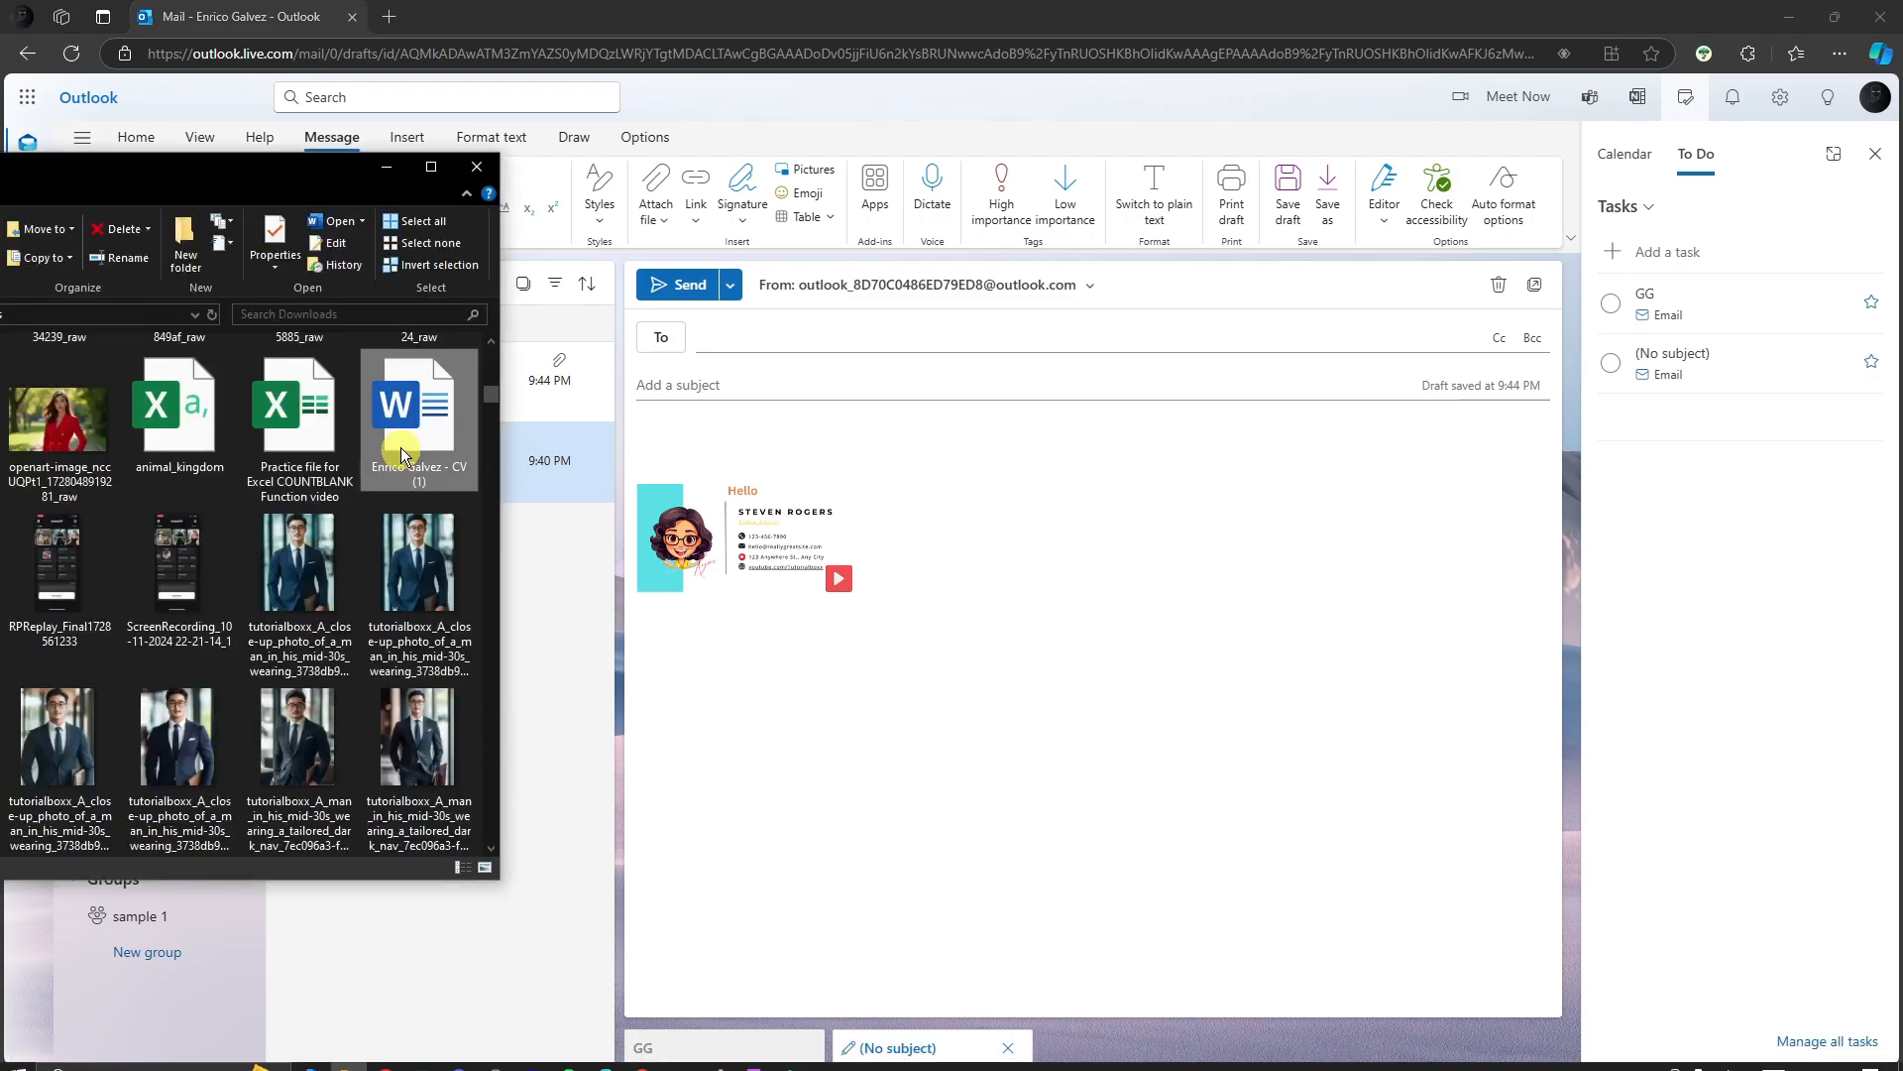
{"action": "left_click_drag", "start_coordinate": [415, 412], "coordinate": [863, 736]}
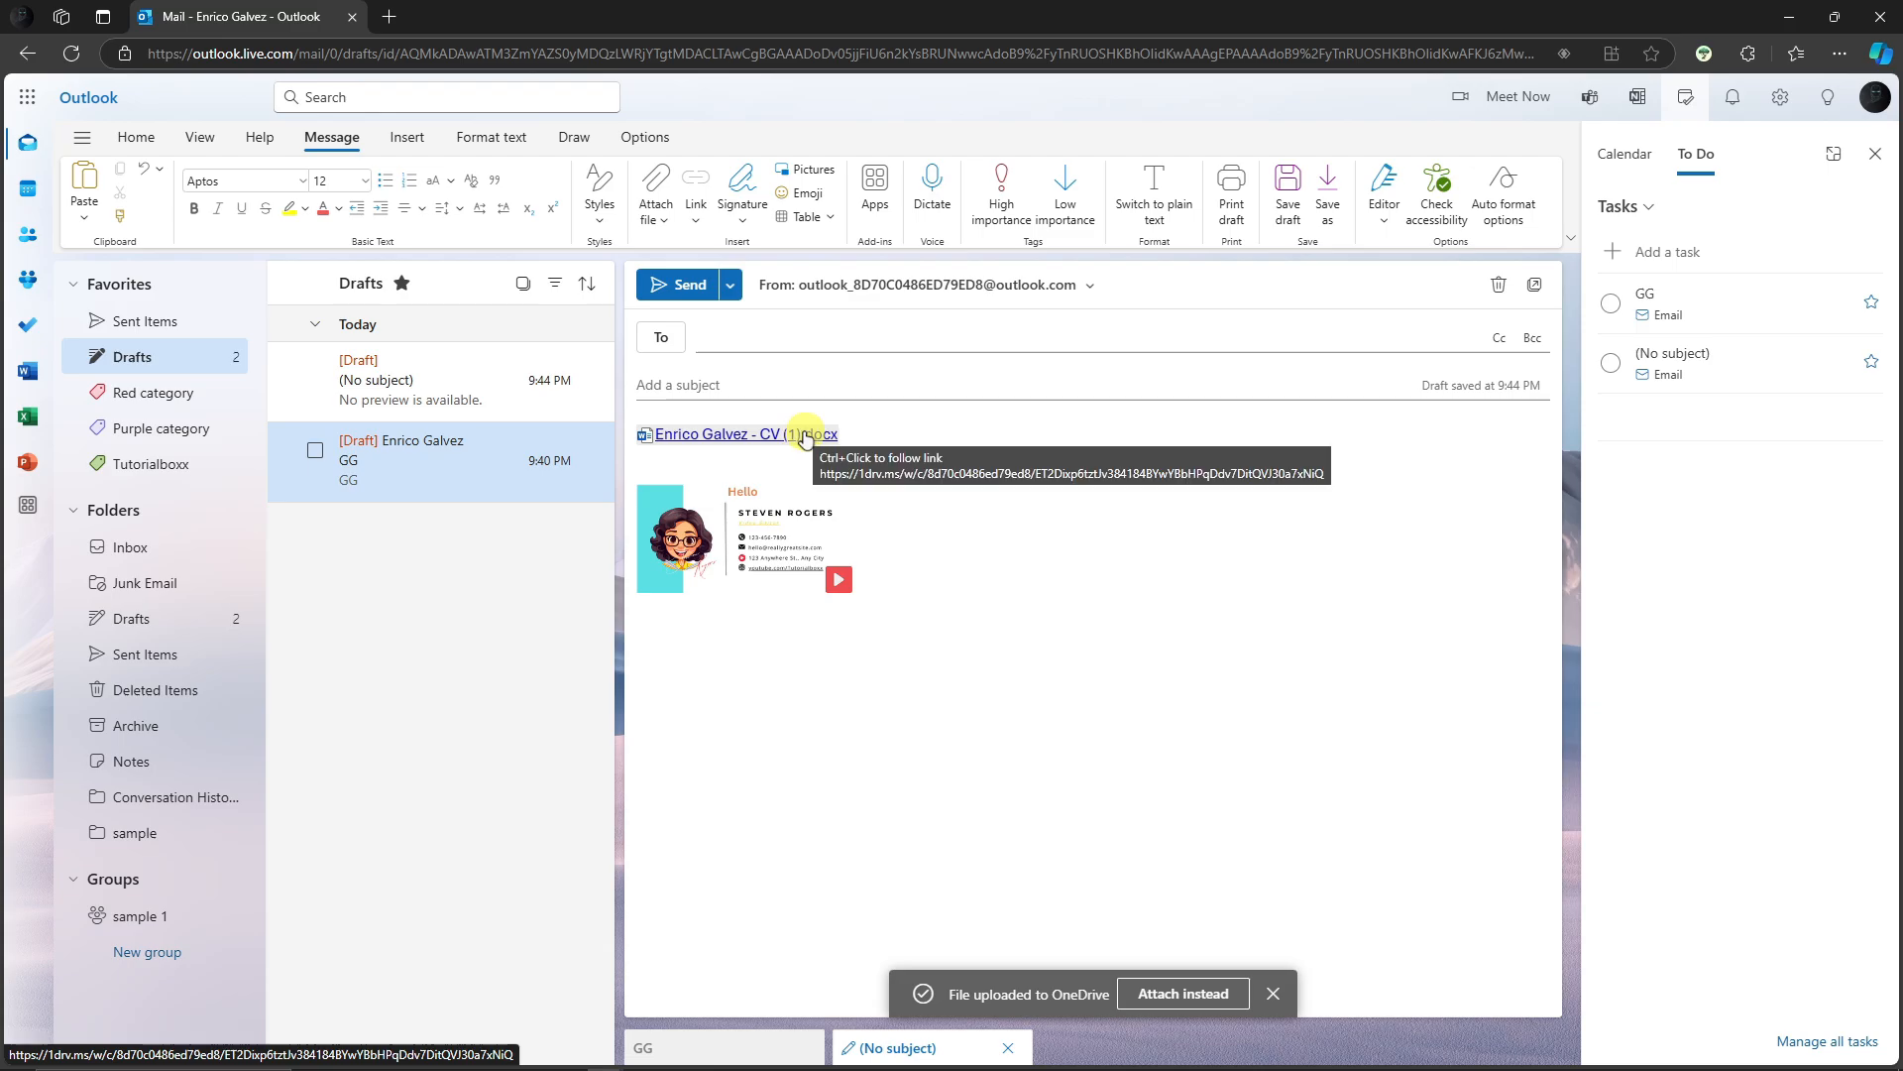
{"action": "left_click_drag", "start_coordinate": [880, 431], "coordinate": [646, 443]}
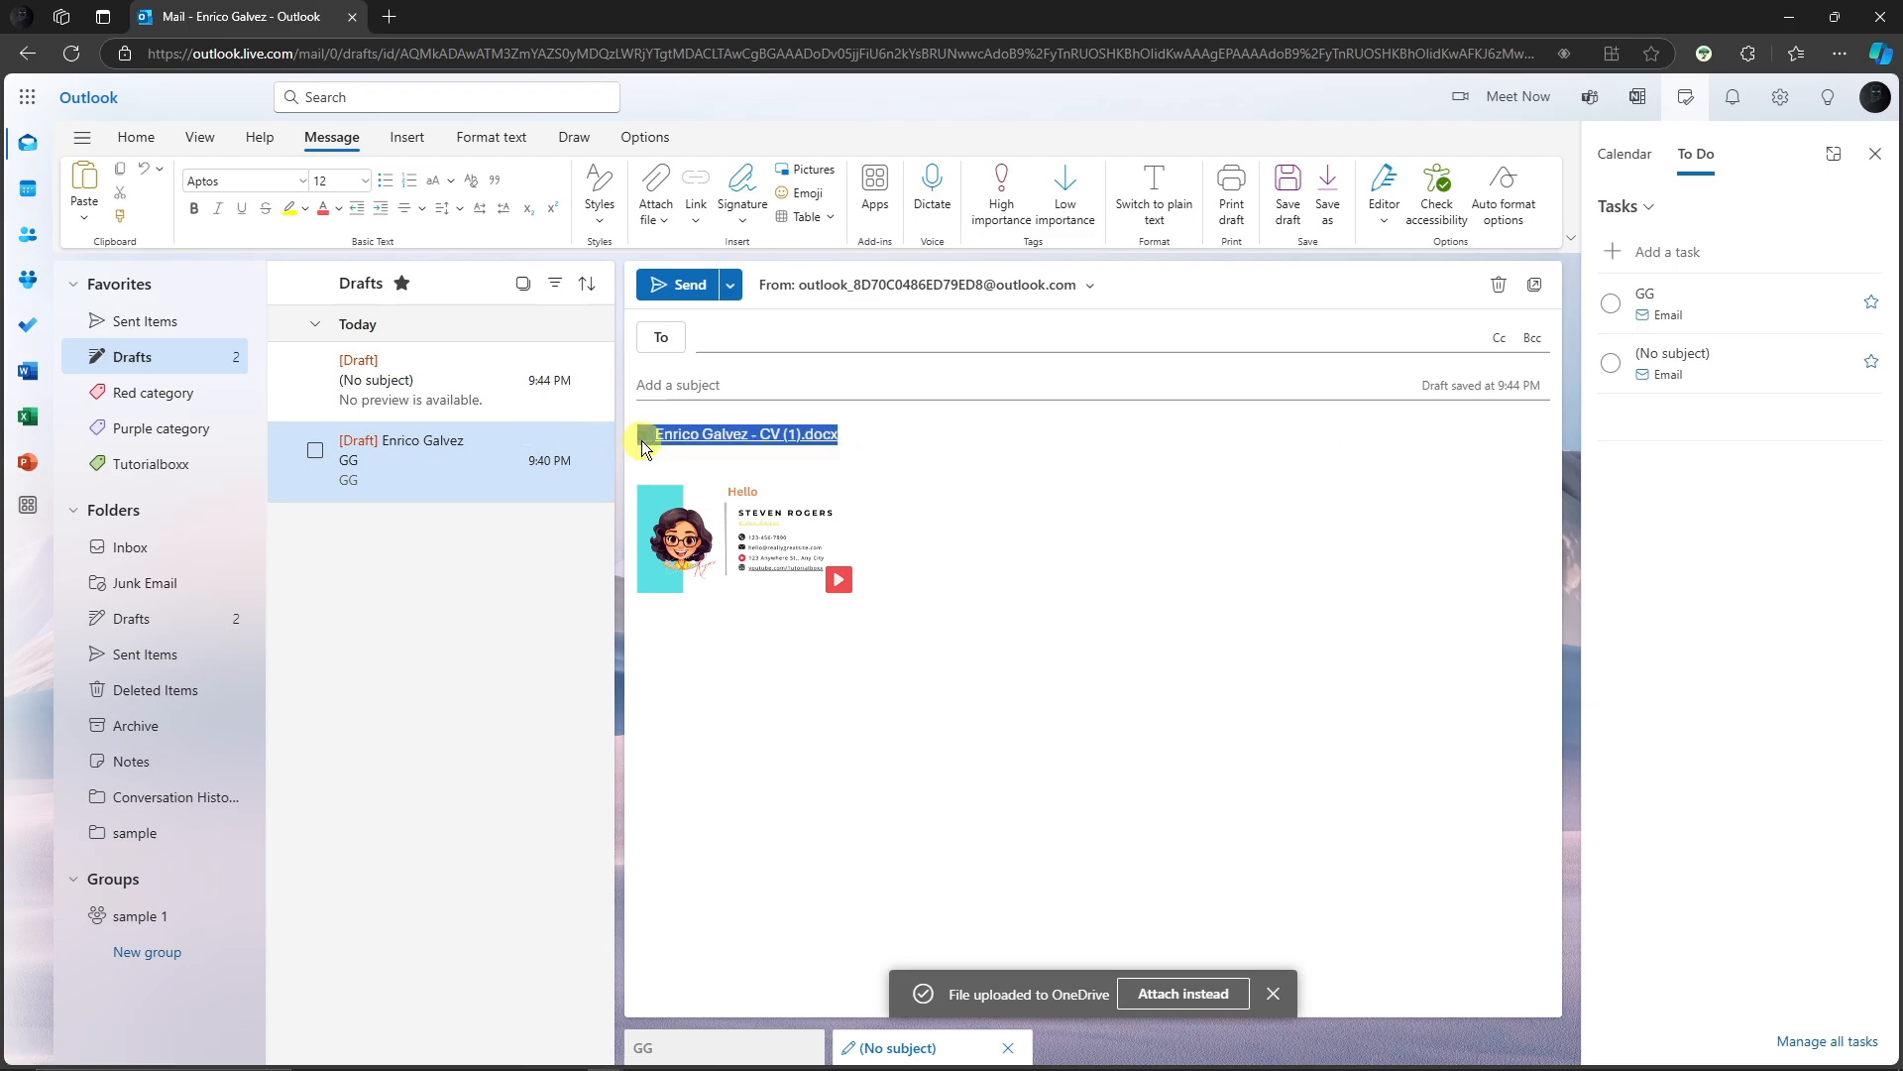
{"action": "left_click", "coordinate": [894, 434]}
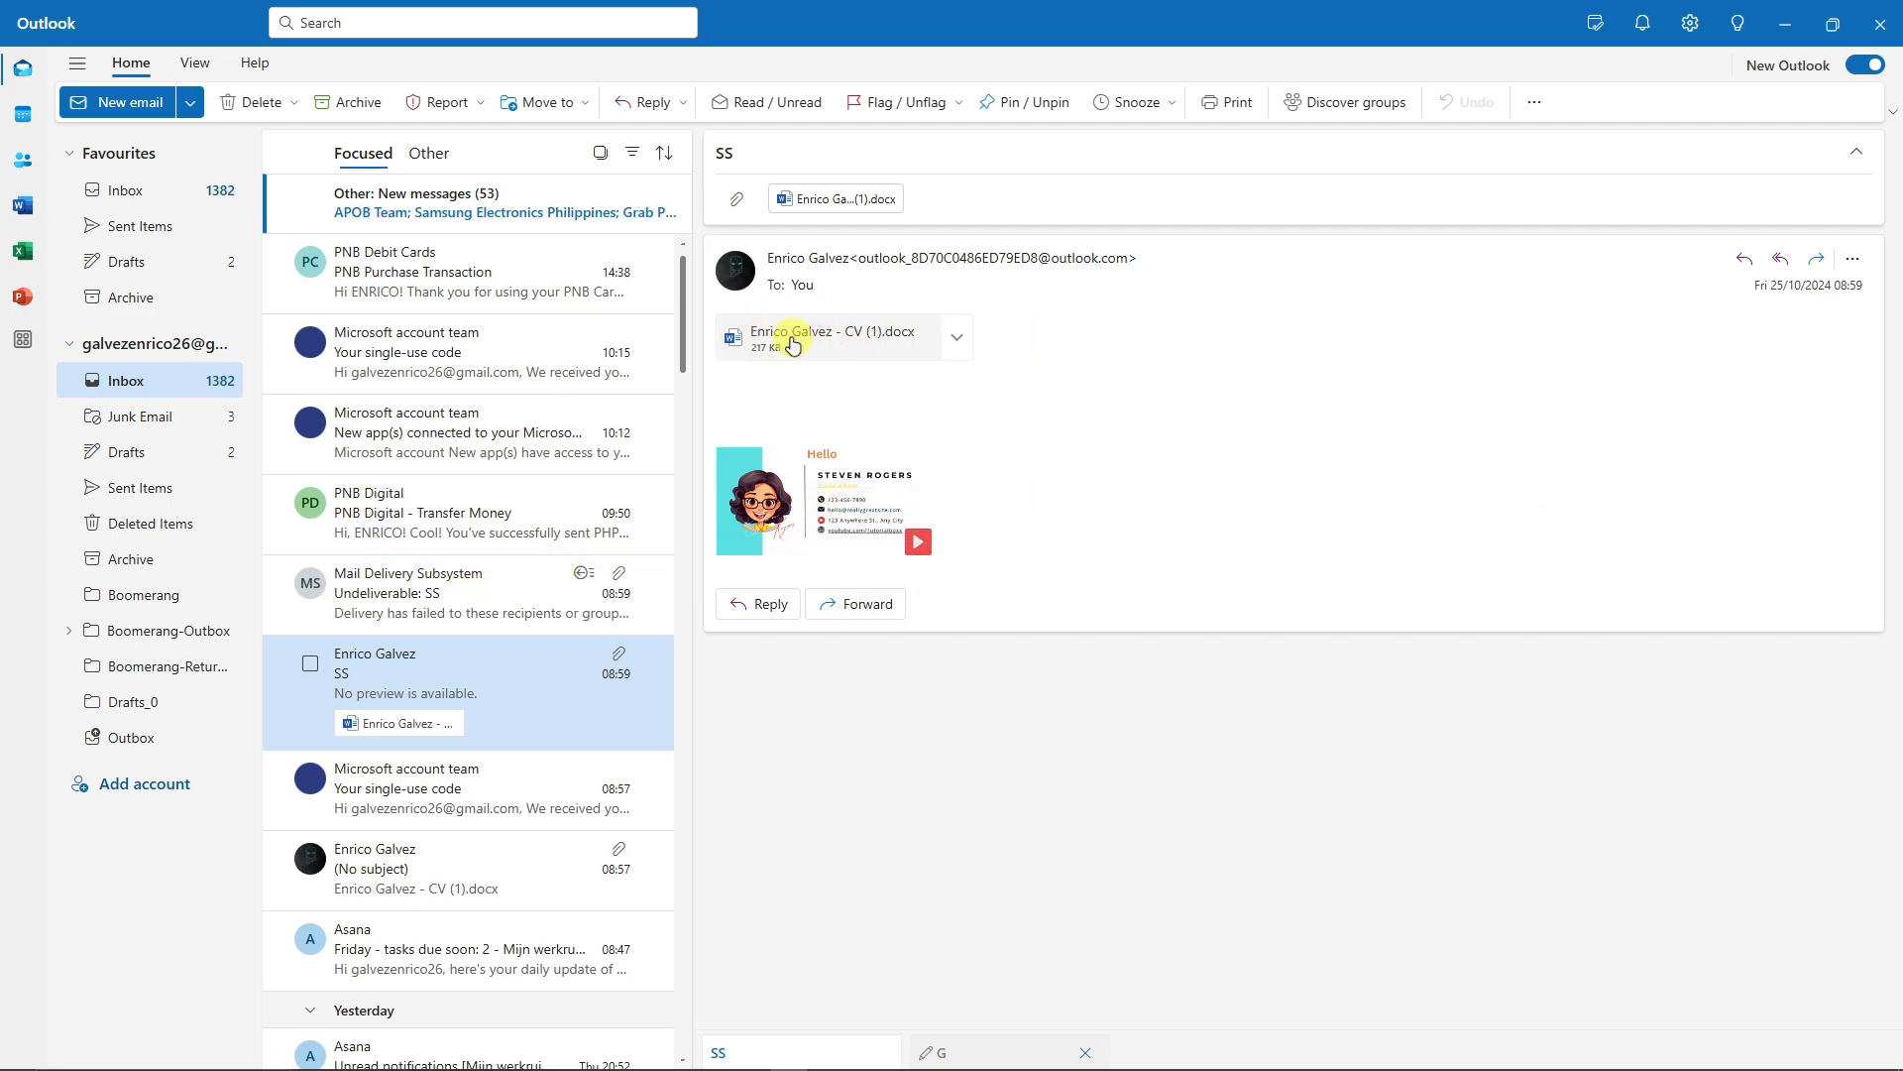
Step: Save the Word attachment of the "SS" email to the Desktop as "SAMPLE TUTORIAL"
{"action": "left_click", "coordinate": [959, 347]}
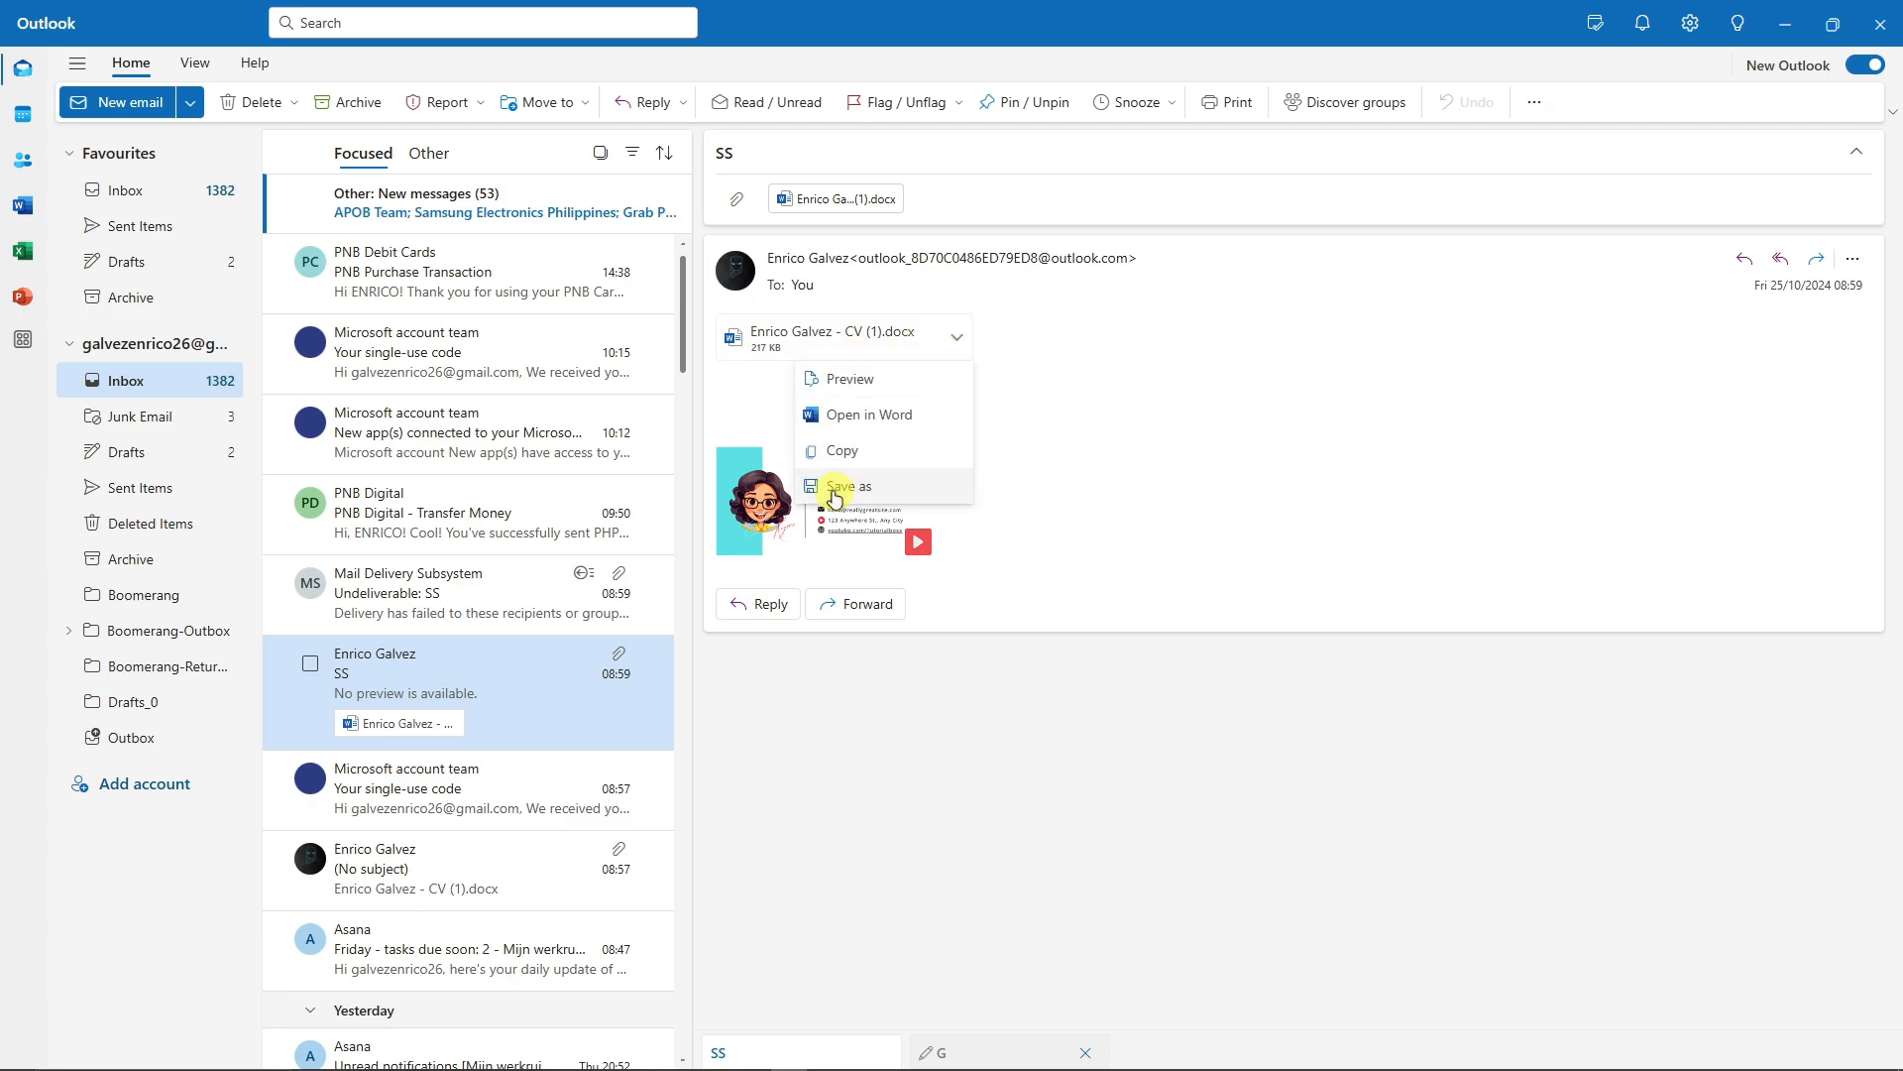
{"action": "left_click", "coordinate": [845, 486]}
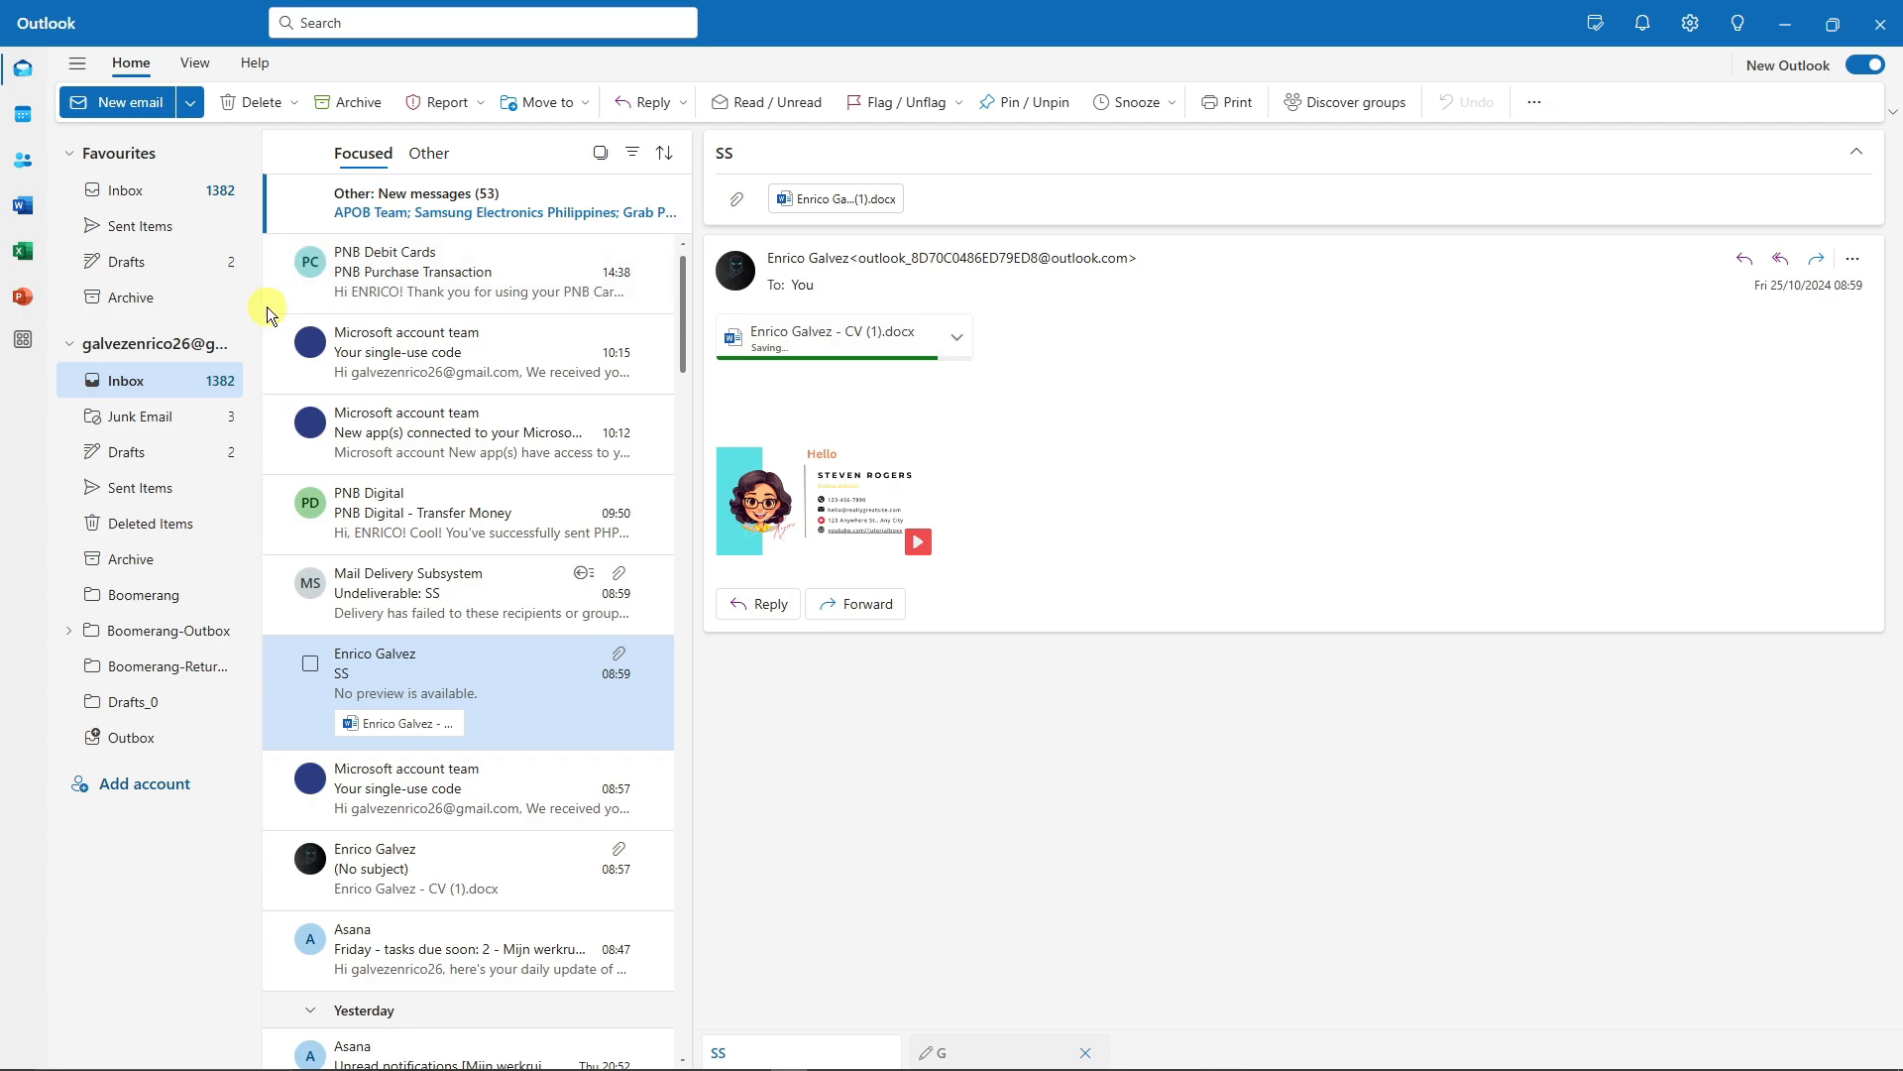
{"action": "scroll", "coordinate": [272, 298], "scroll_direction": "up", "scroll_amount": 3}
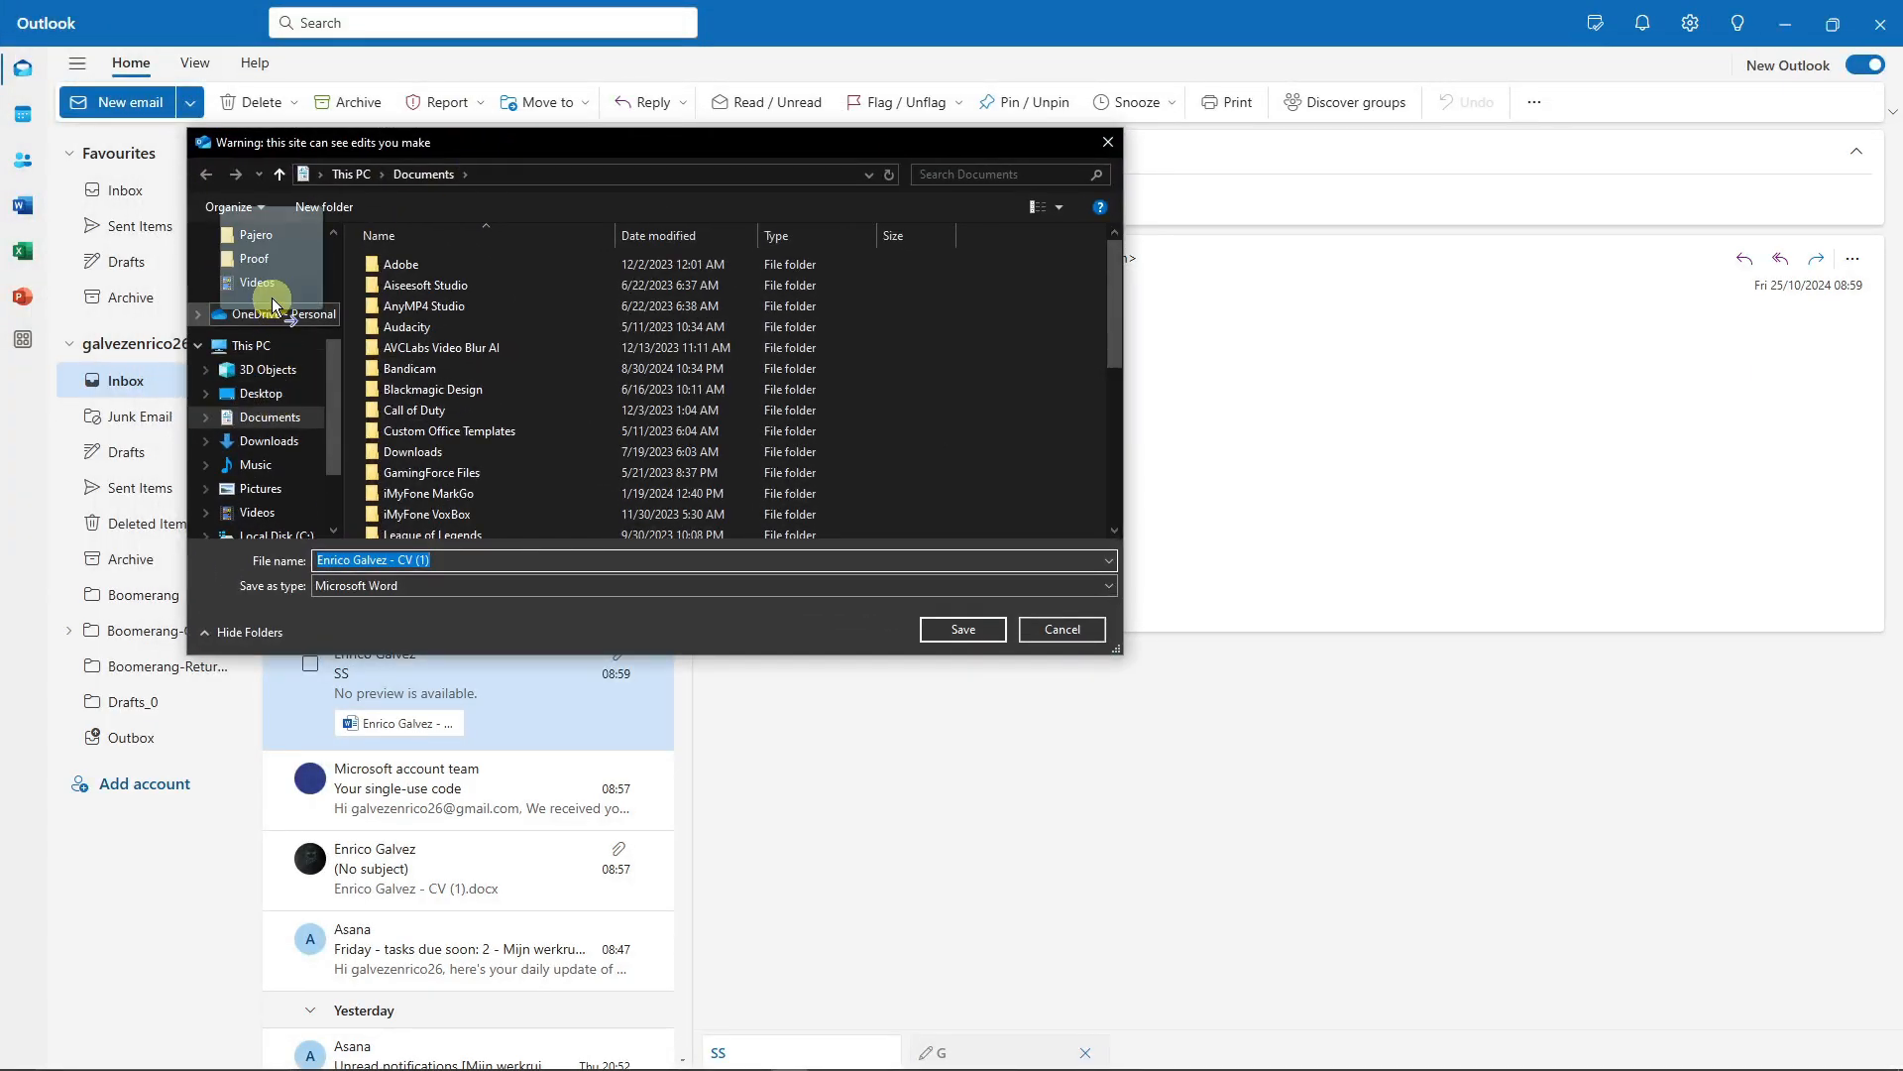
{"action": "scroll", "coordinate": [282, 308], "scroll_direction": "up", "scroll_amount": 2}
{"action": "left_click", "coordinate": [260, 274]}
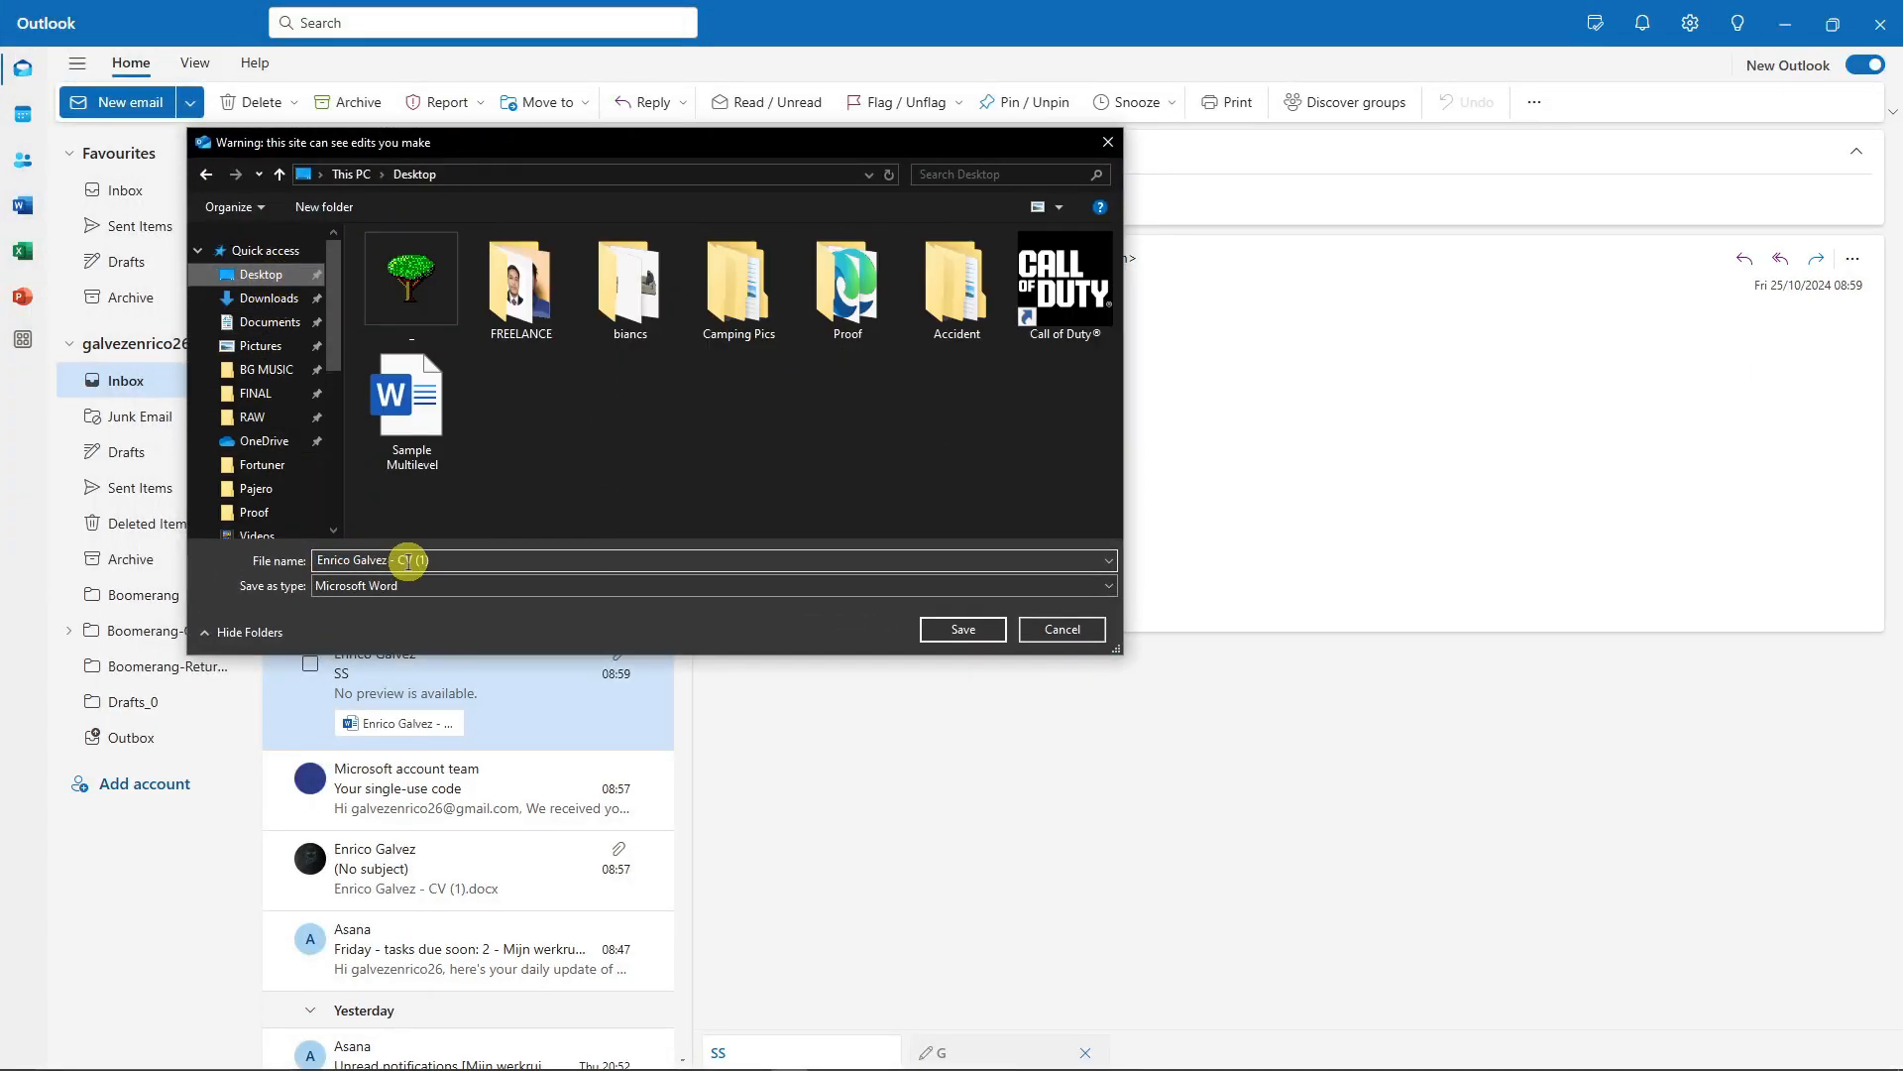
{"action": "type", "text": "SAMPLE "}
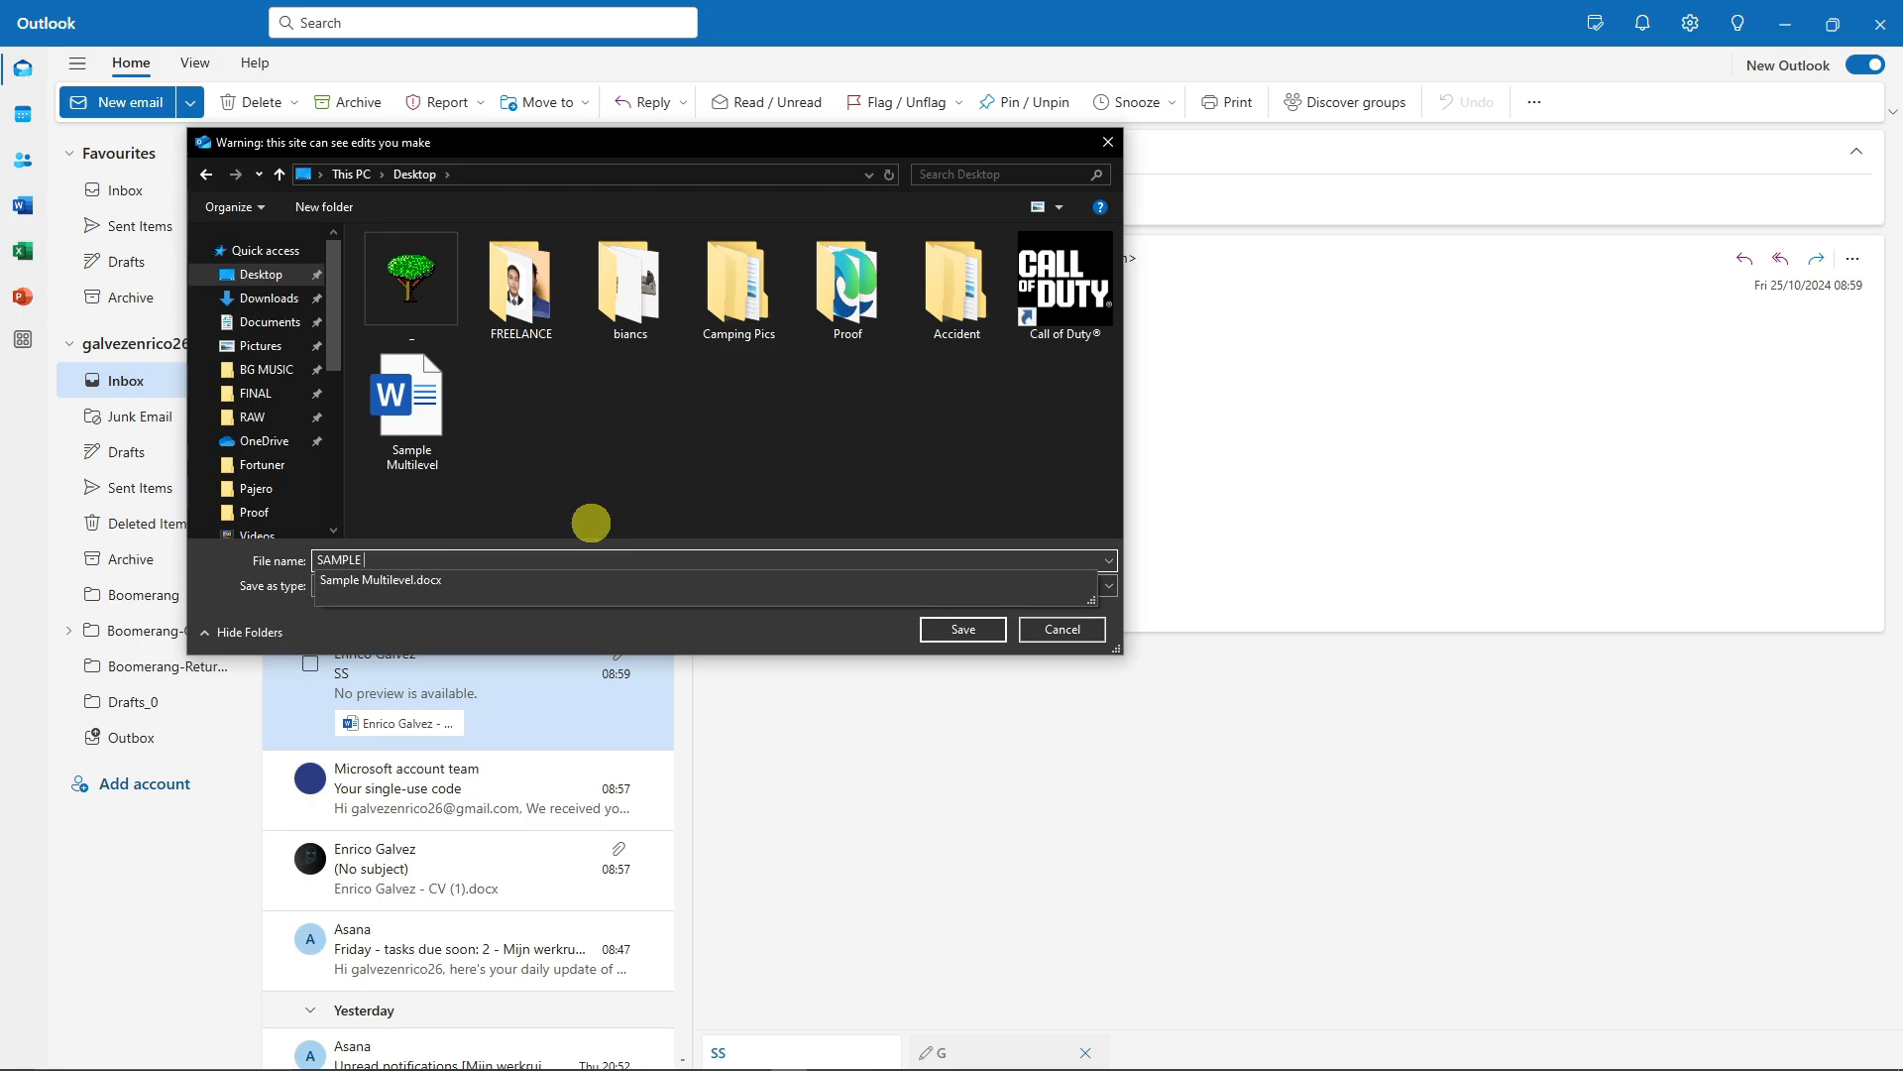
{"action": "type", "text": "UTORIAL"}
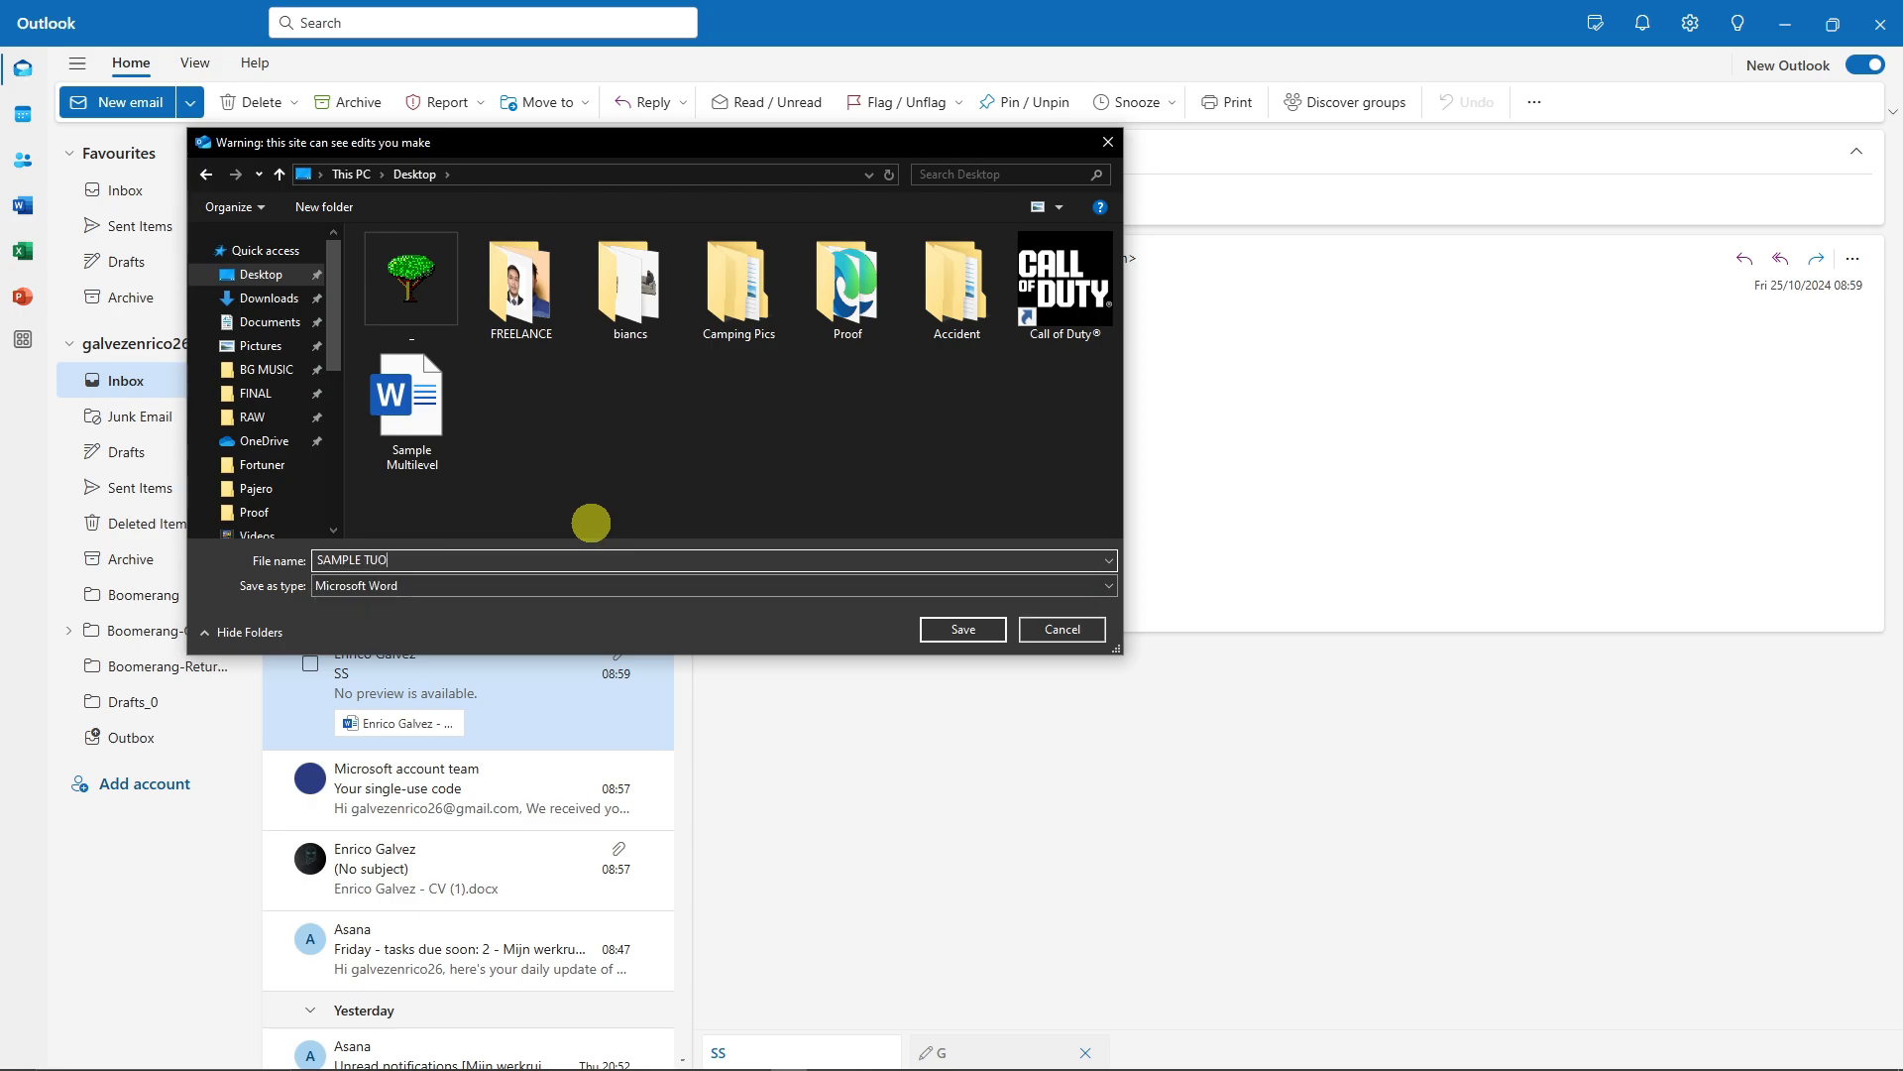
{"action": "left_click", "coordinate": [943, 587]}
{"action": "left_click", "coordinate": [943, 587]}
{"action": "left_click", "coordinate": [966, 630]}
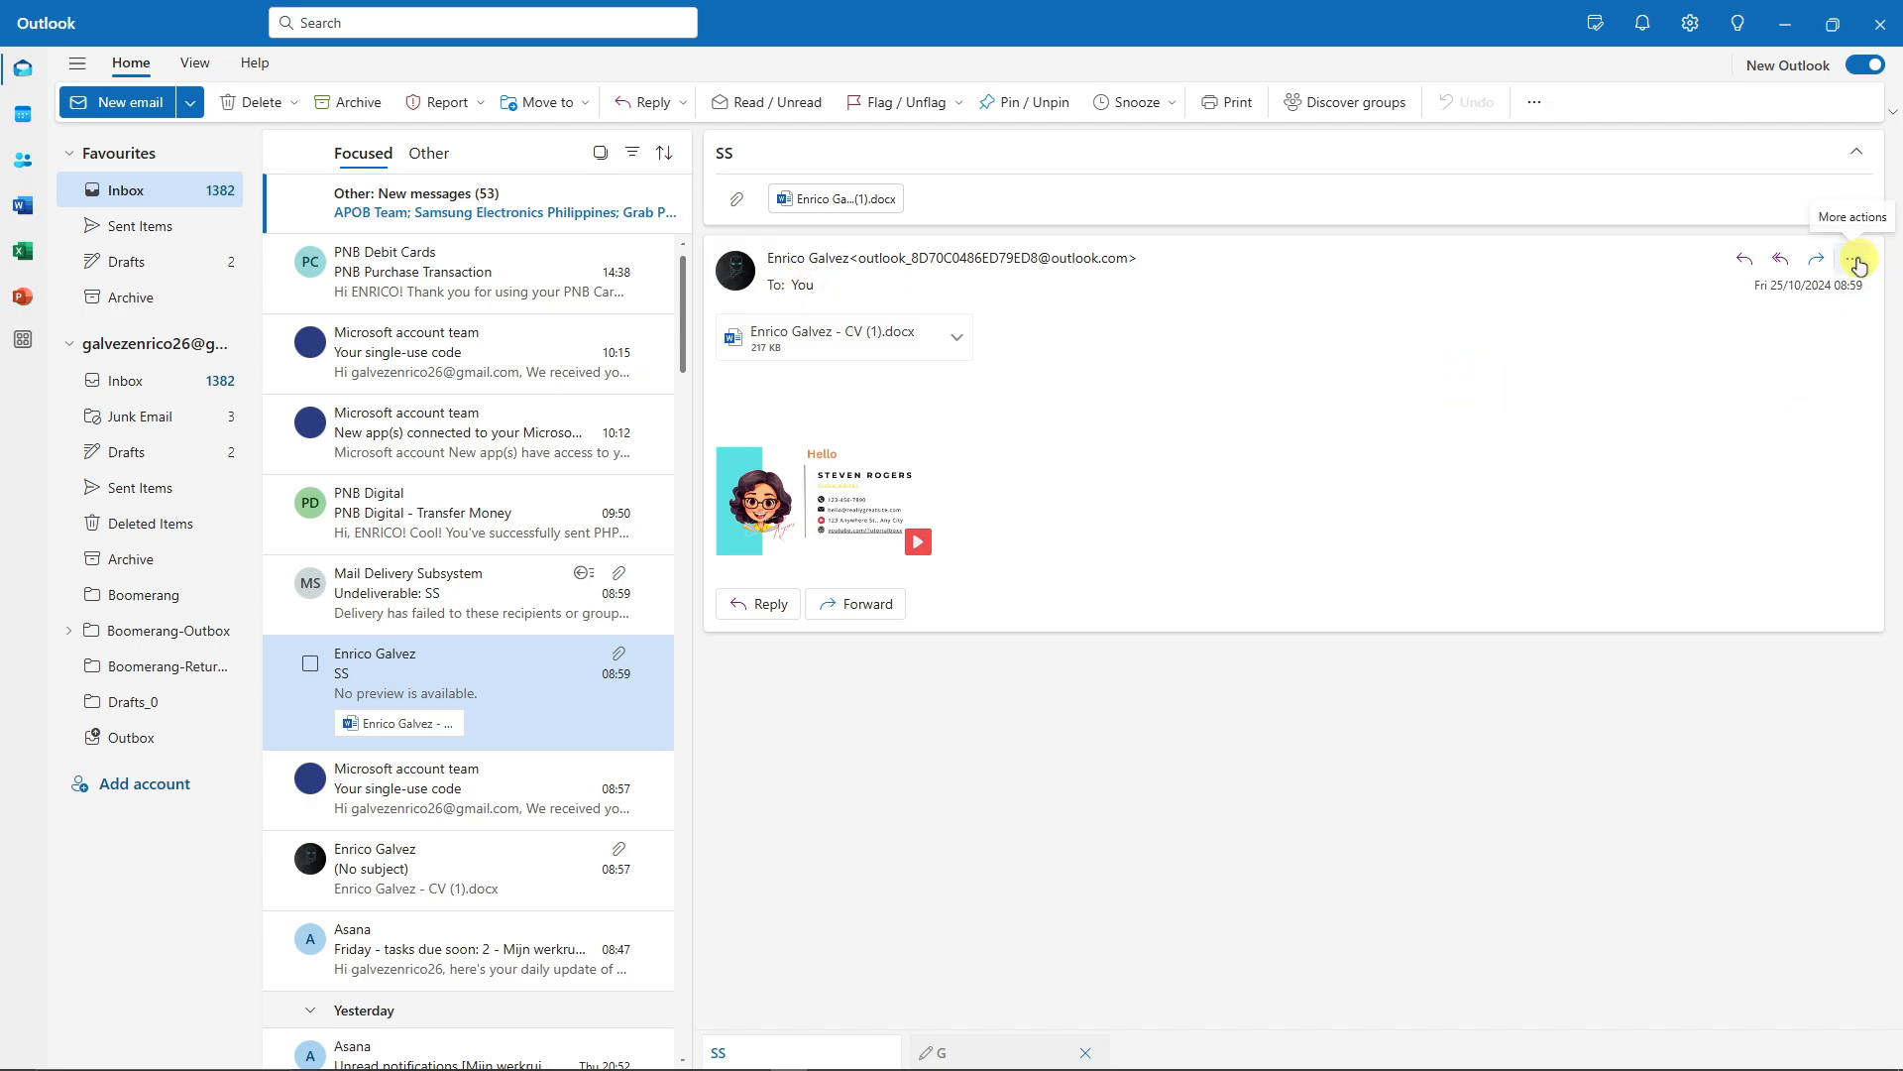
Step: Reply to all by meeting from the open "SS" email and move the meeting window higher on the screen
{"action": "left_click", "coordinate": [1854, 260]}
{"action": "mouse_move", "coordinate": [1824, 291]}
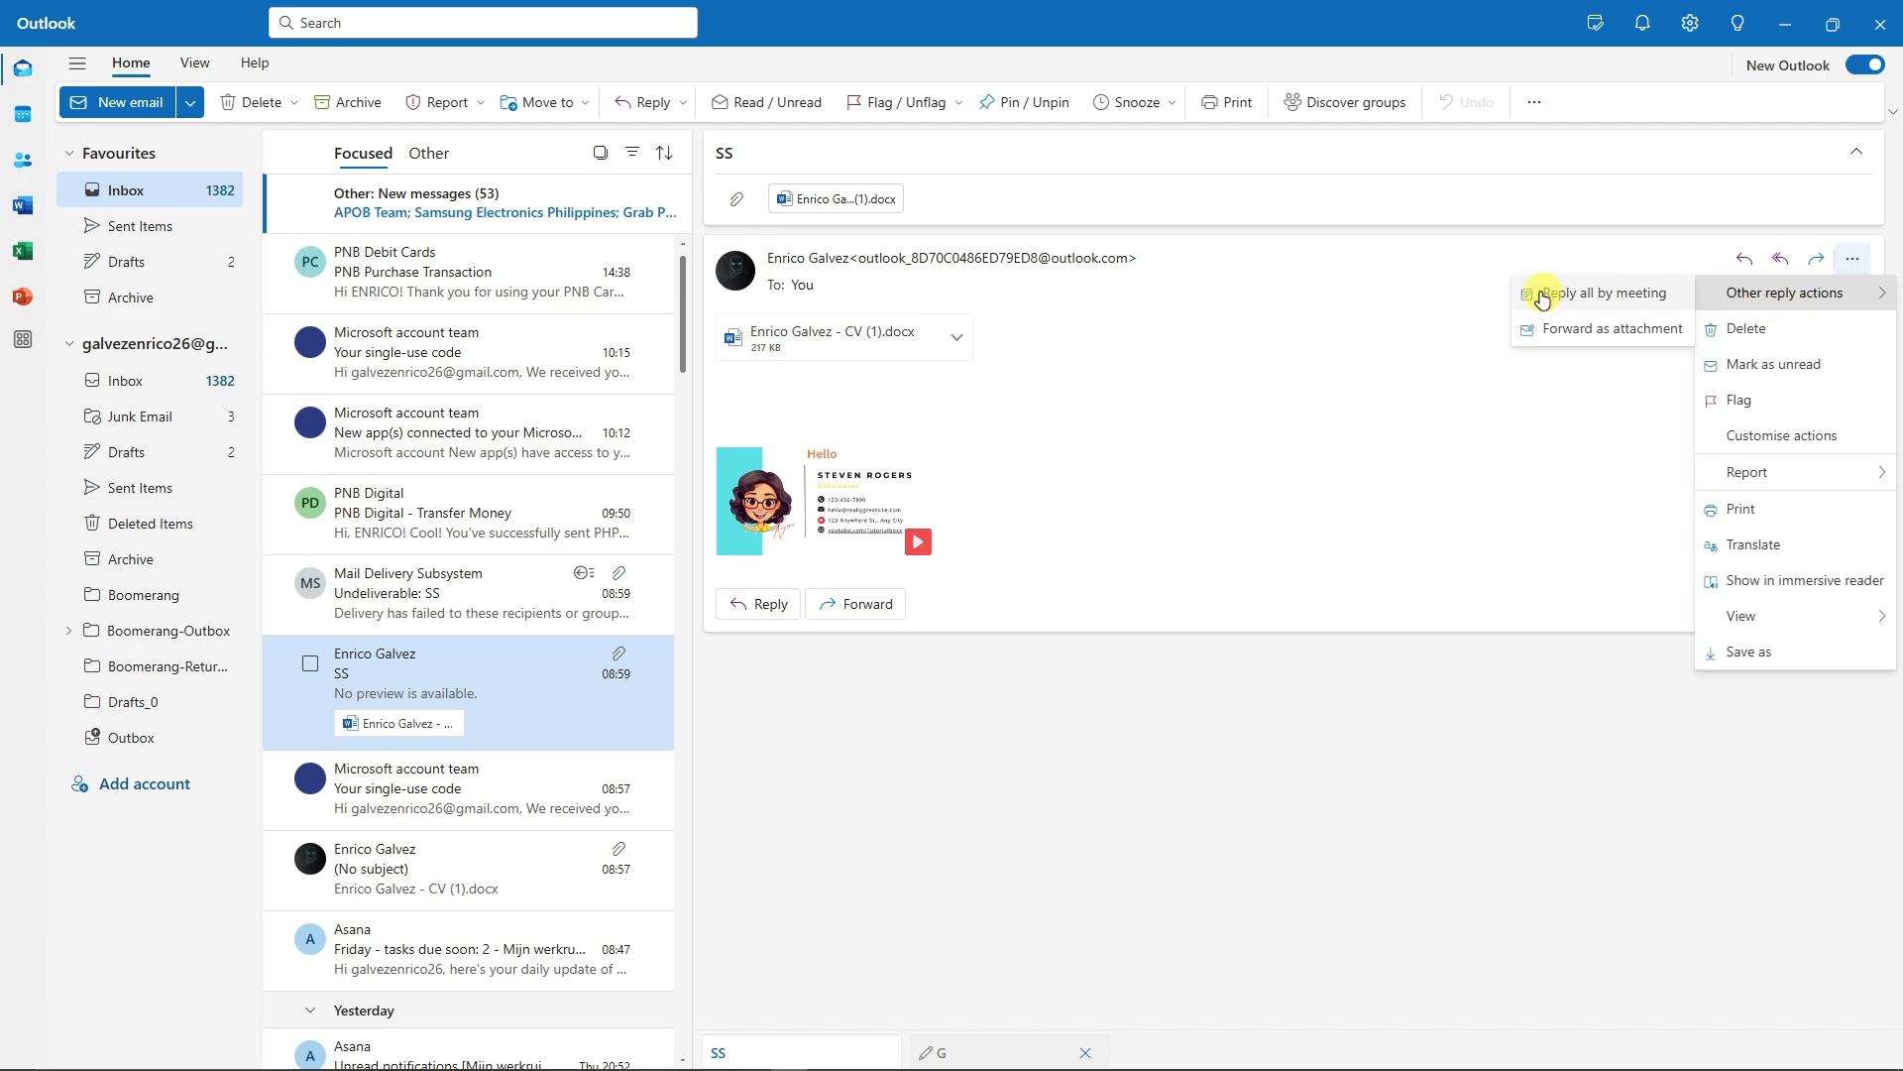
{"action": "left_click", "coordinate": [1587, 294]}
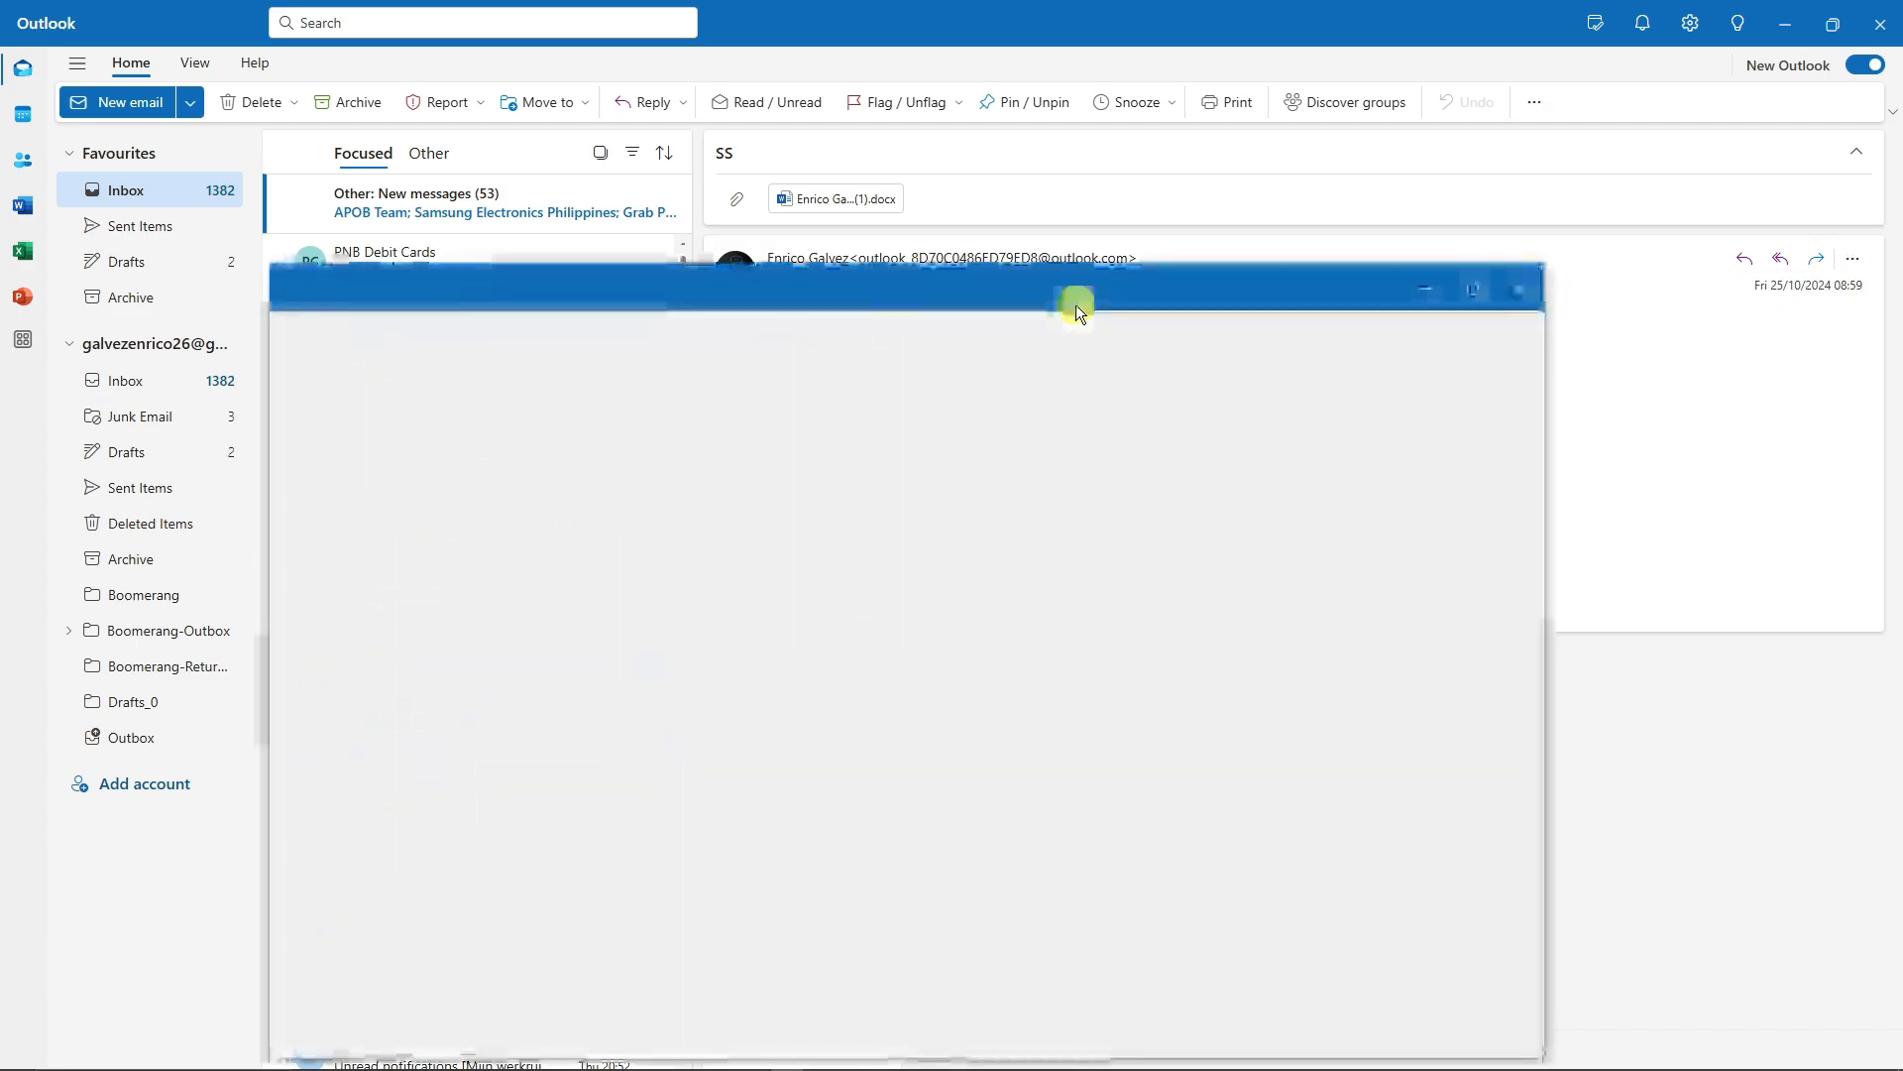
{"action": "left_click_drag", "start_coordinate": [1074, 306], "coordinate": [1041, 98]}
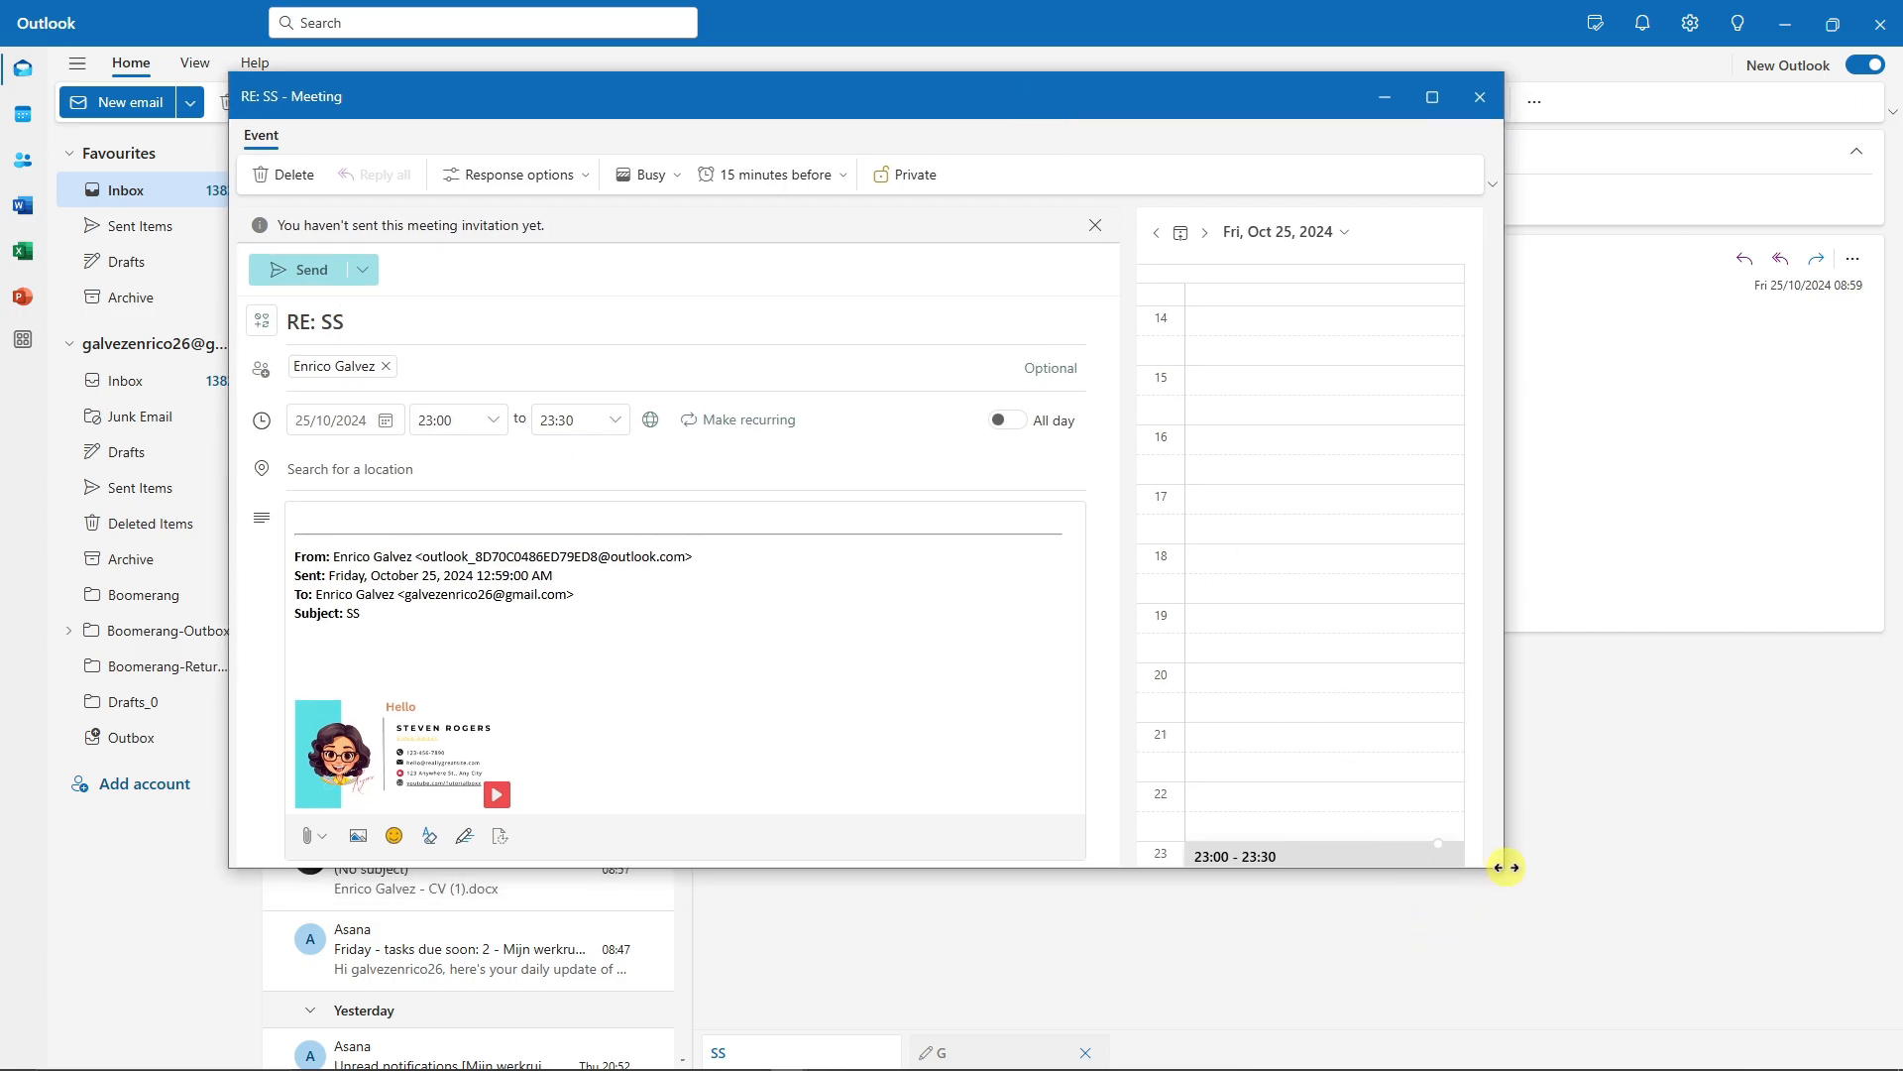
Step: Enlarge the "RE: SS" meeting window and view its response options
{"action": "left_click_drag", "start_coordinate": [1507, 872], "coordinate": [1821, 996]}
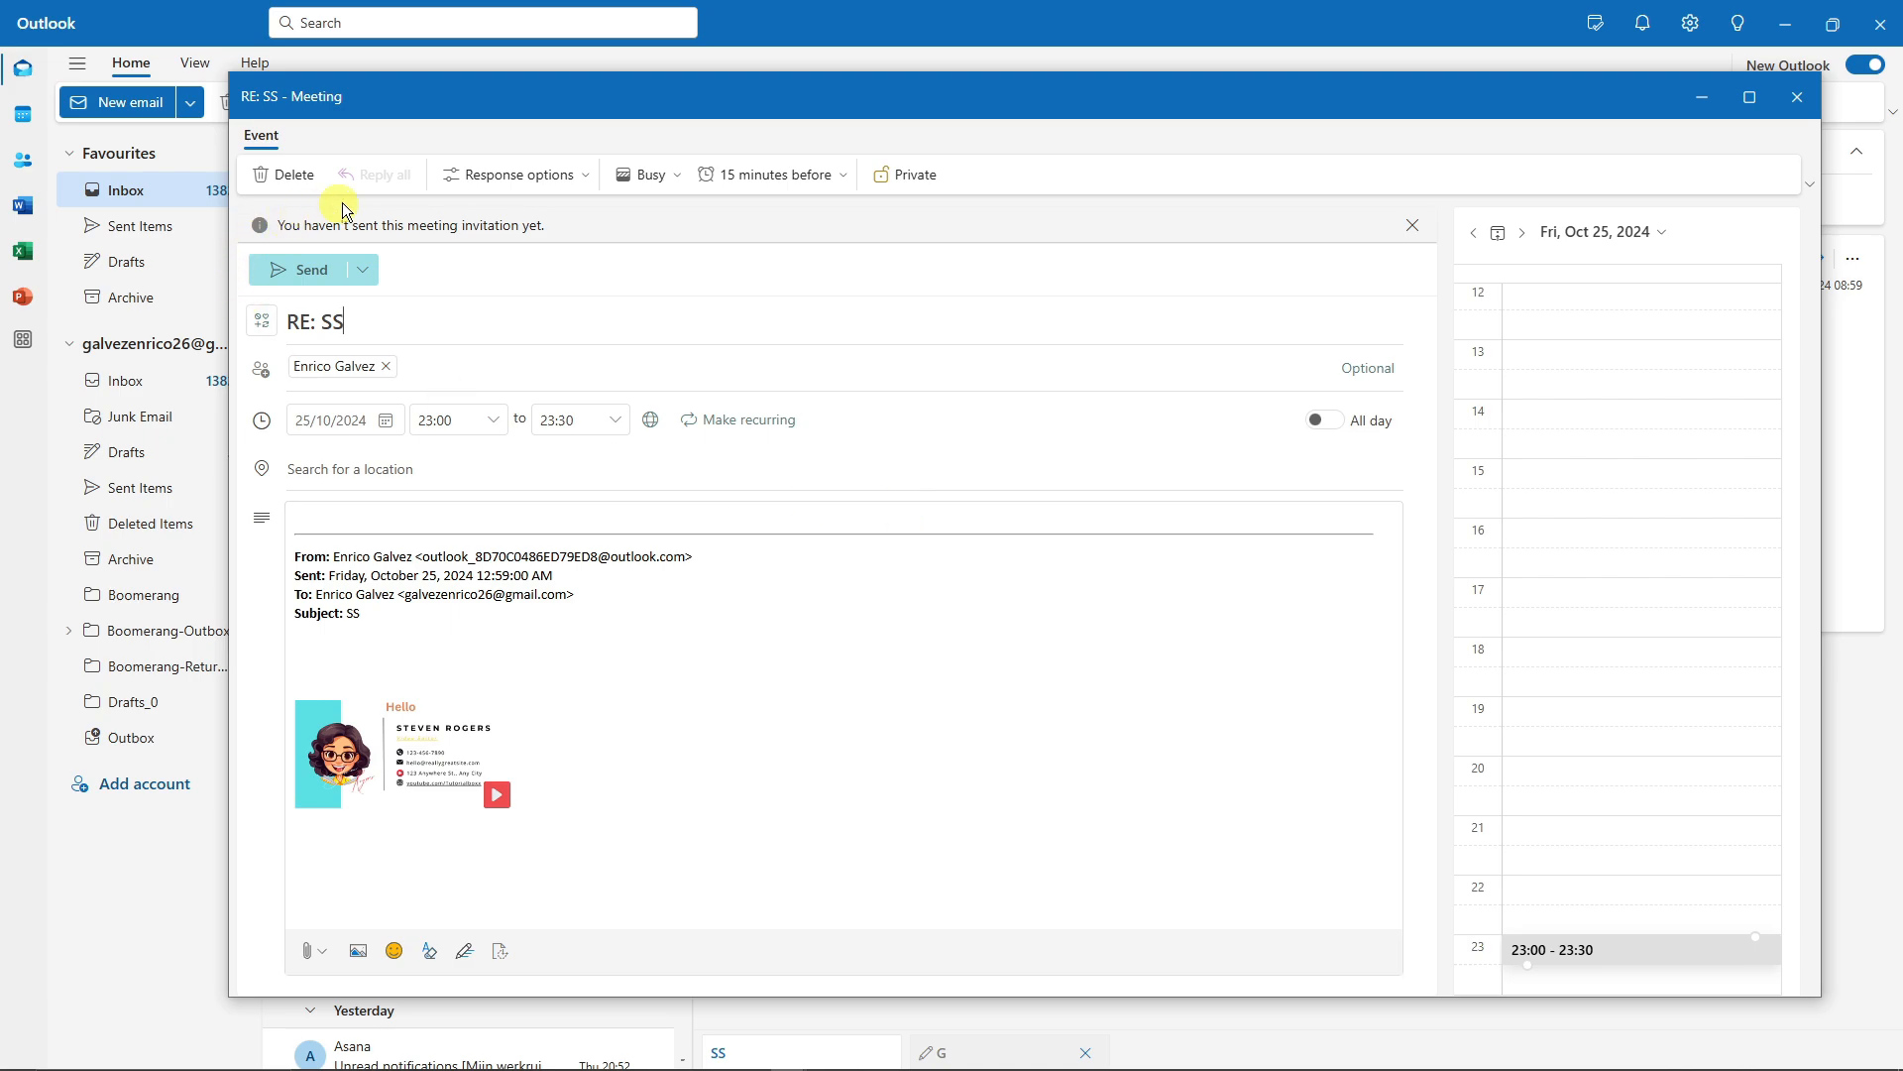
{"action": "left_click", "coordinate": [543, 177]}
{"action": "left_click", "coordinate": [567, 176]}
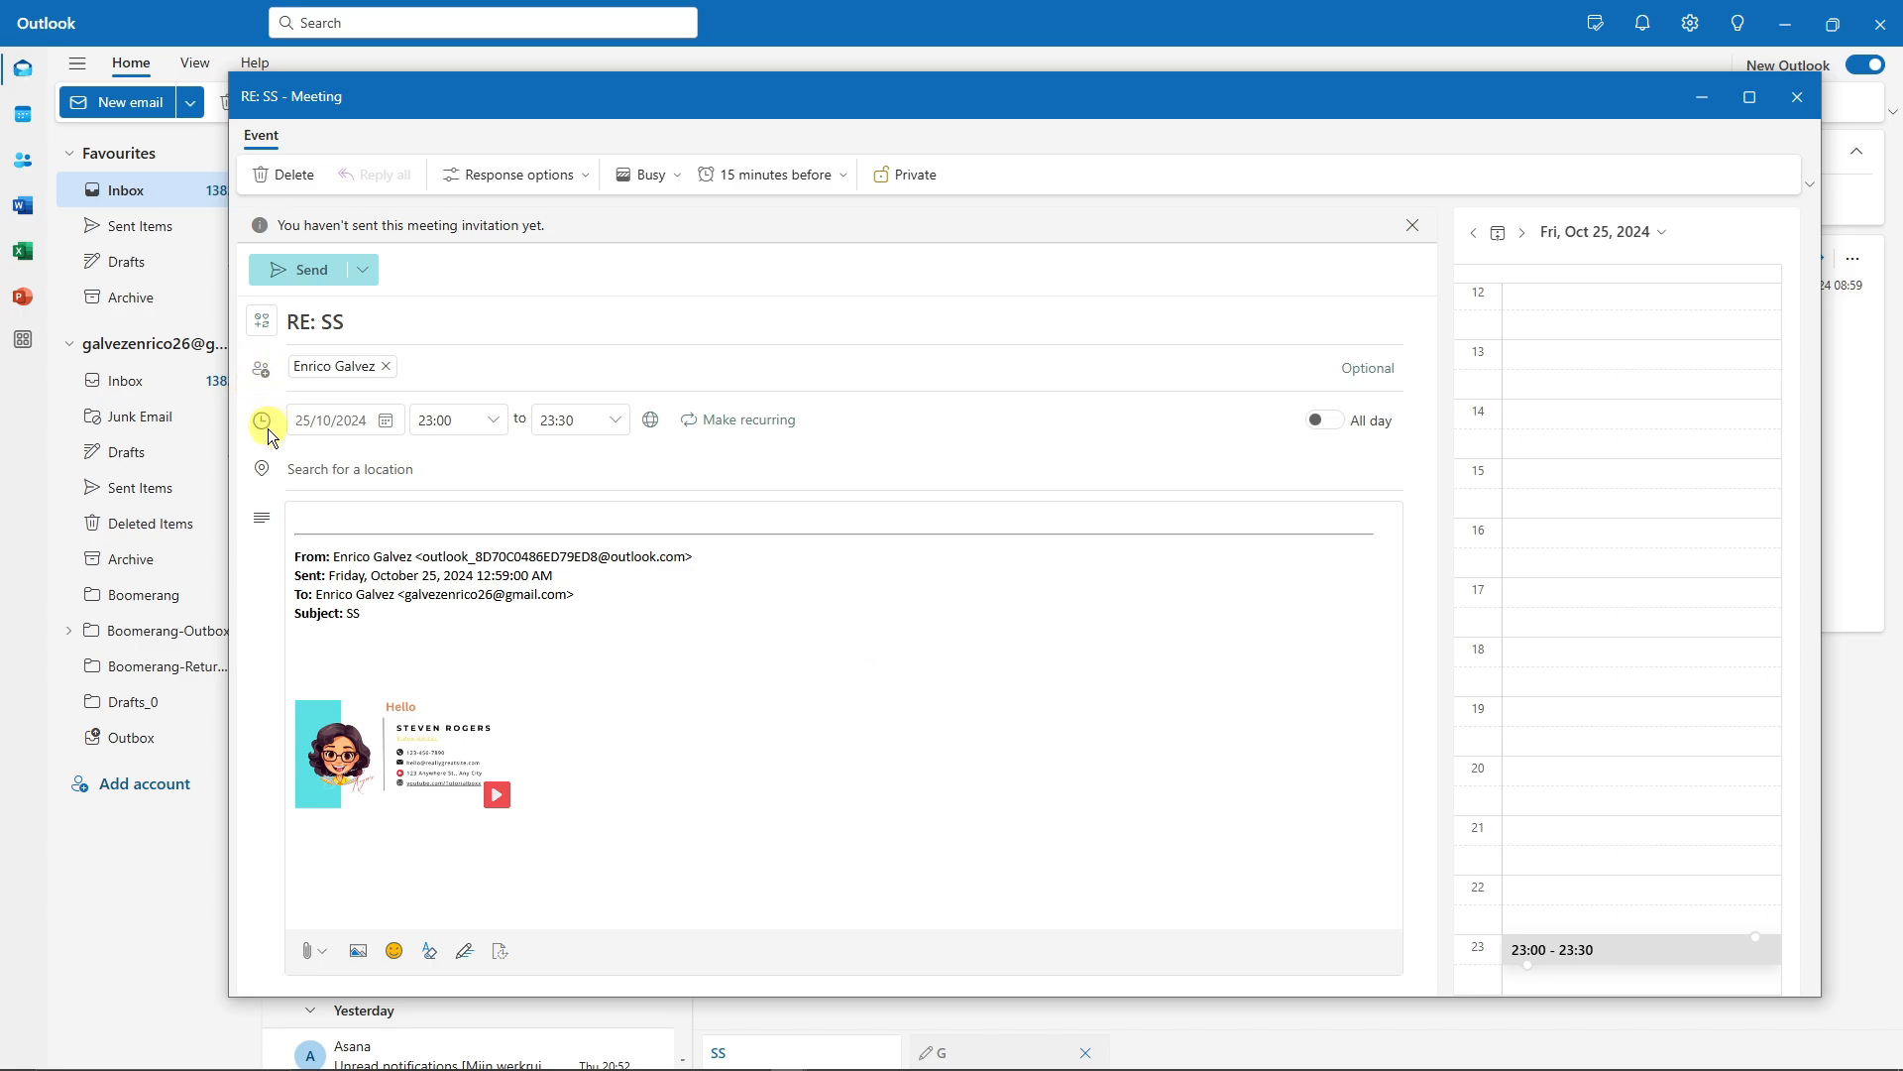
{"action": "left_click", "coordinate": [567, 525]}
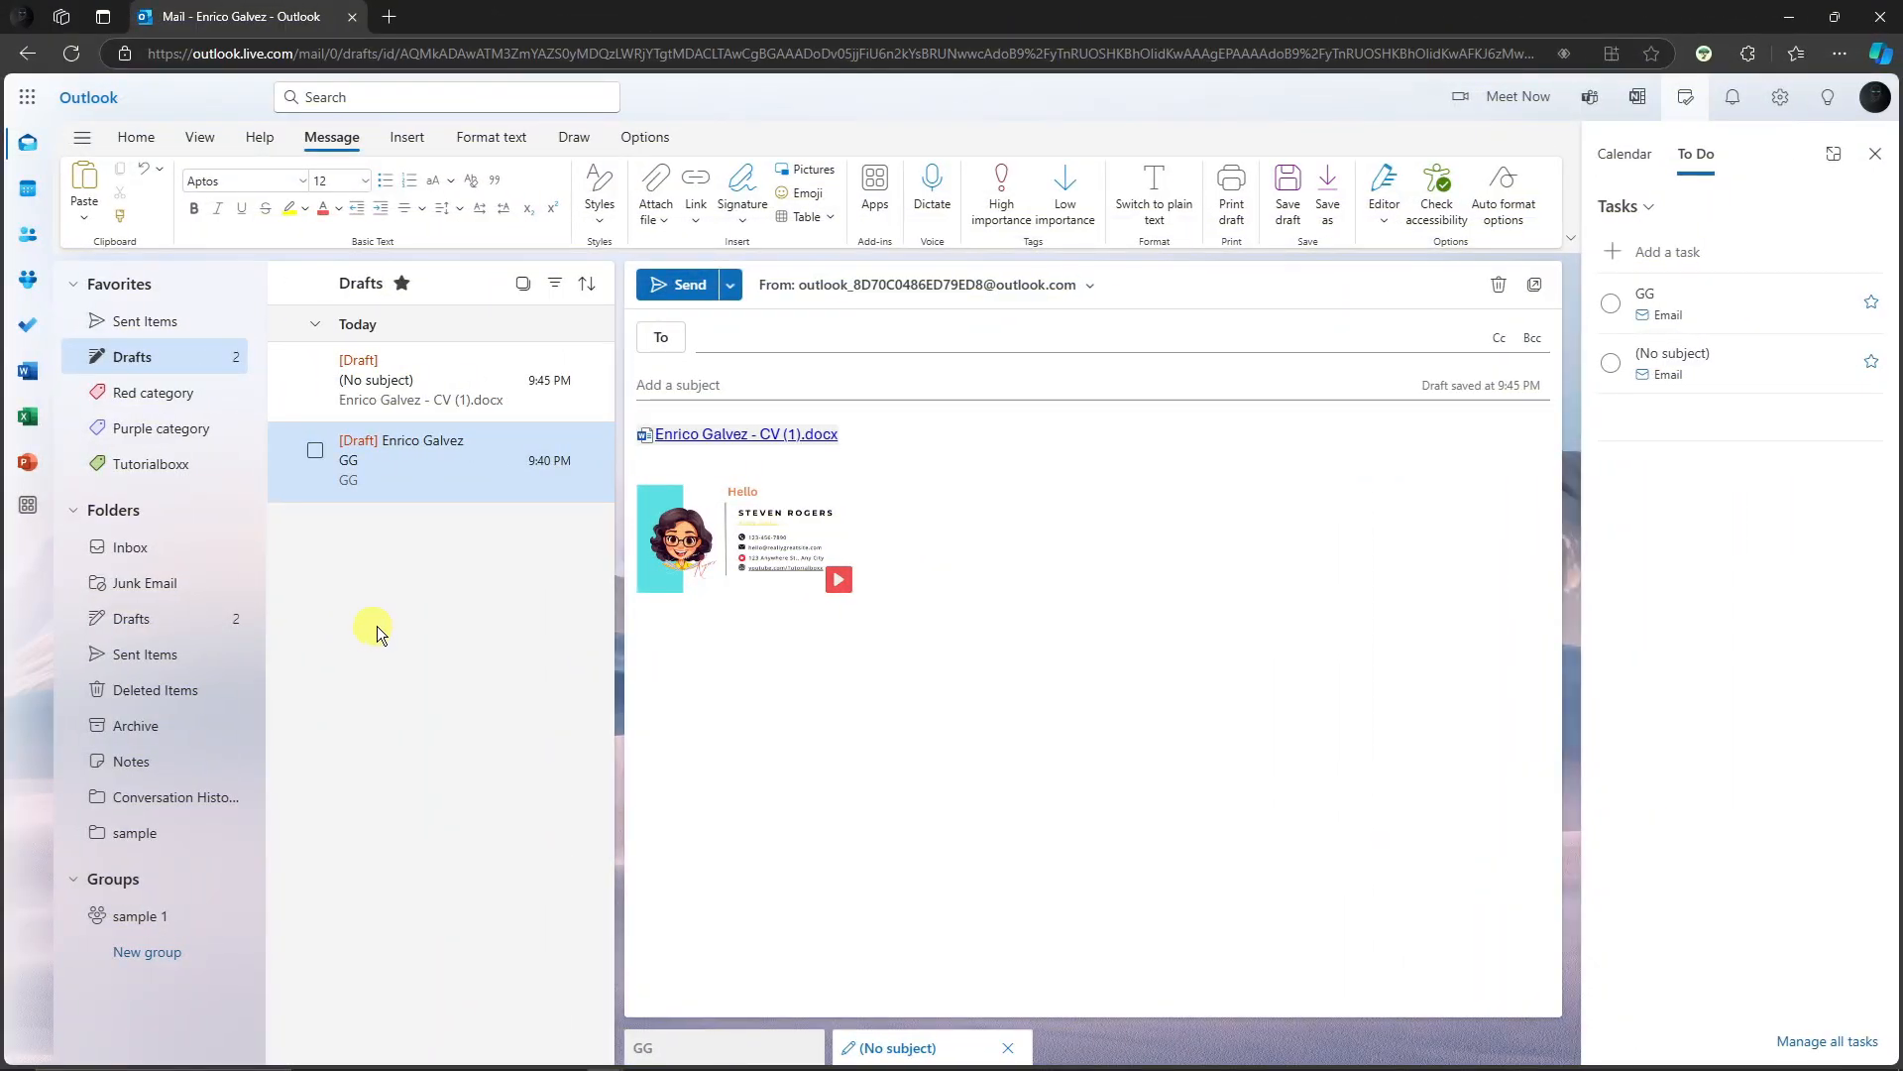
Step: Close the To Do pane beside the open draft
{"action": "left_click", "coordinate": [1875, 154]}
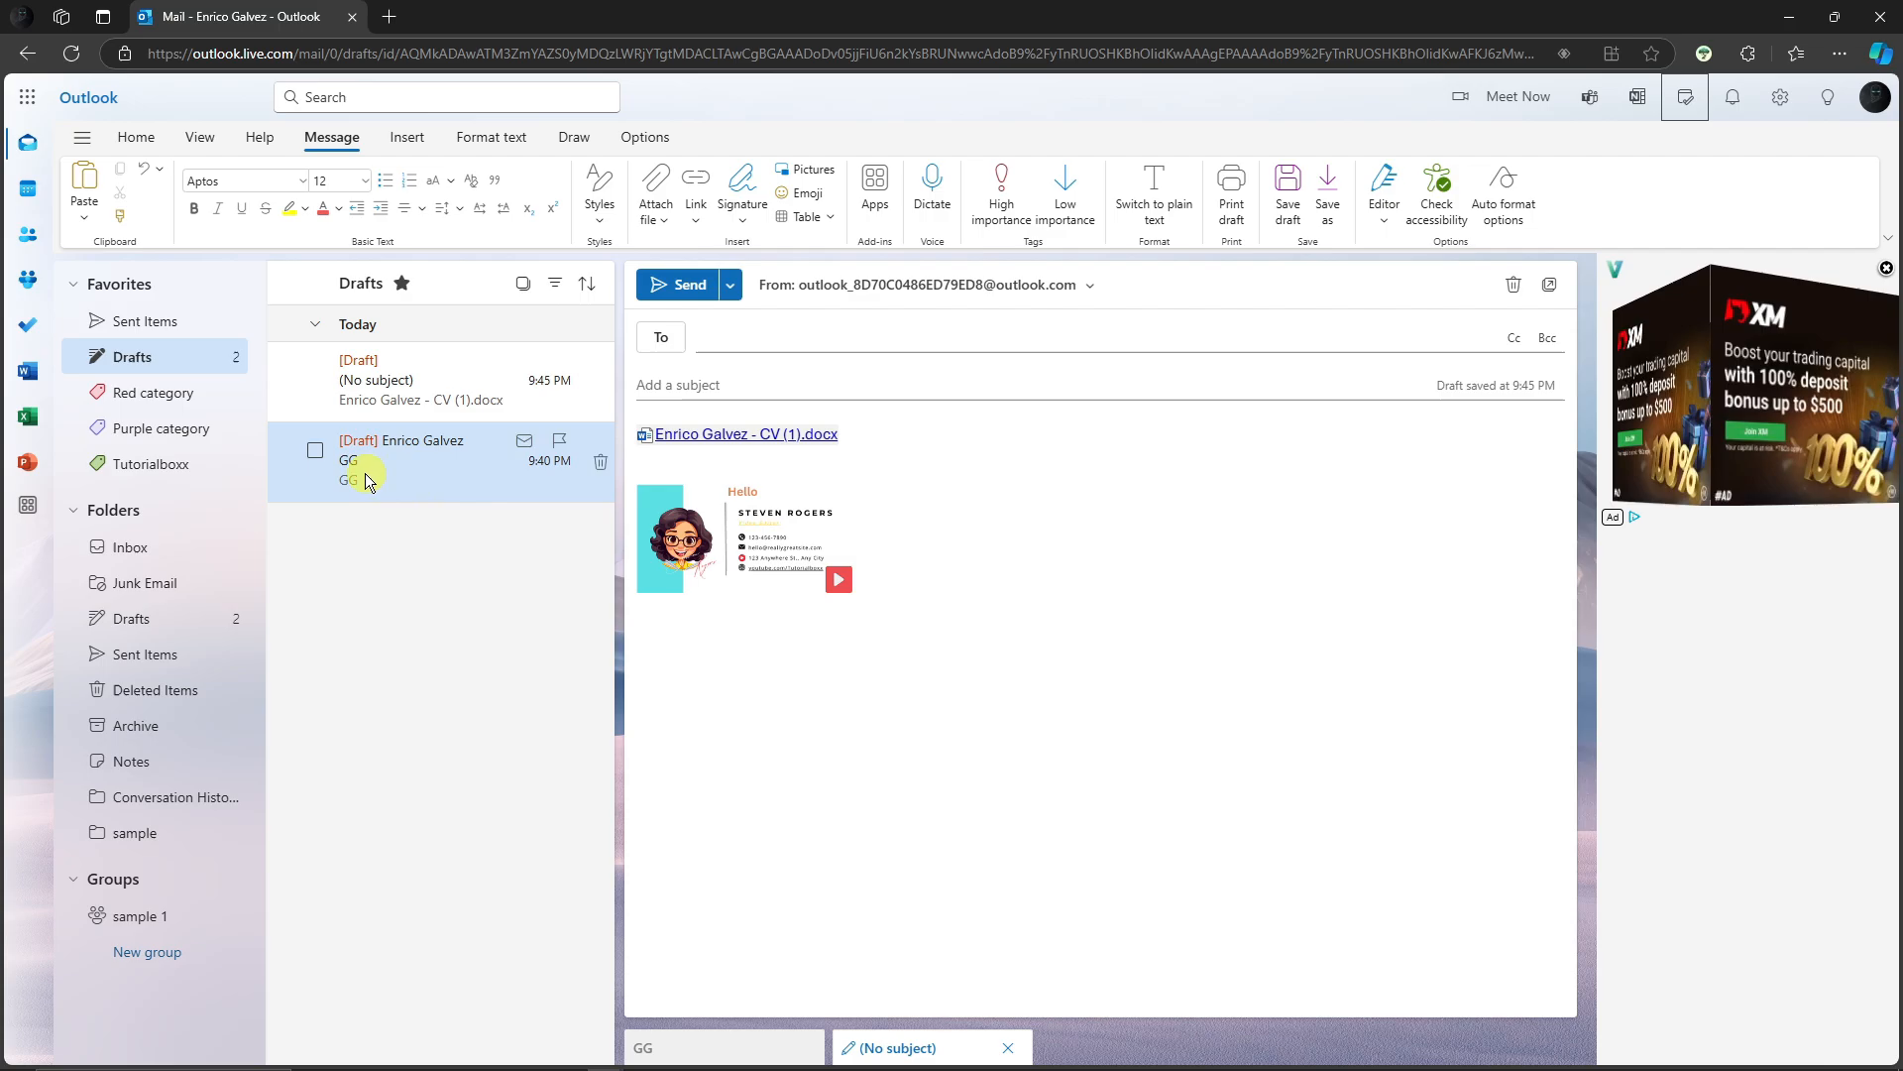
{"action": "right_click", "coordinate": [454, 470]}
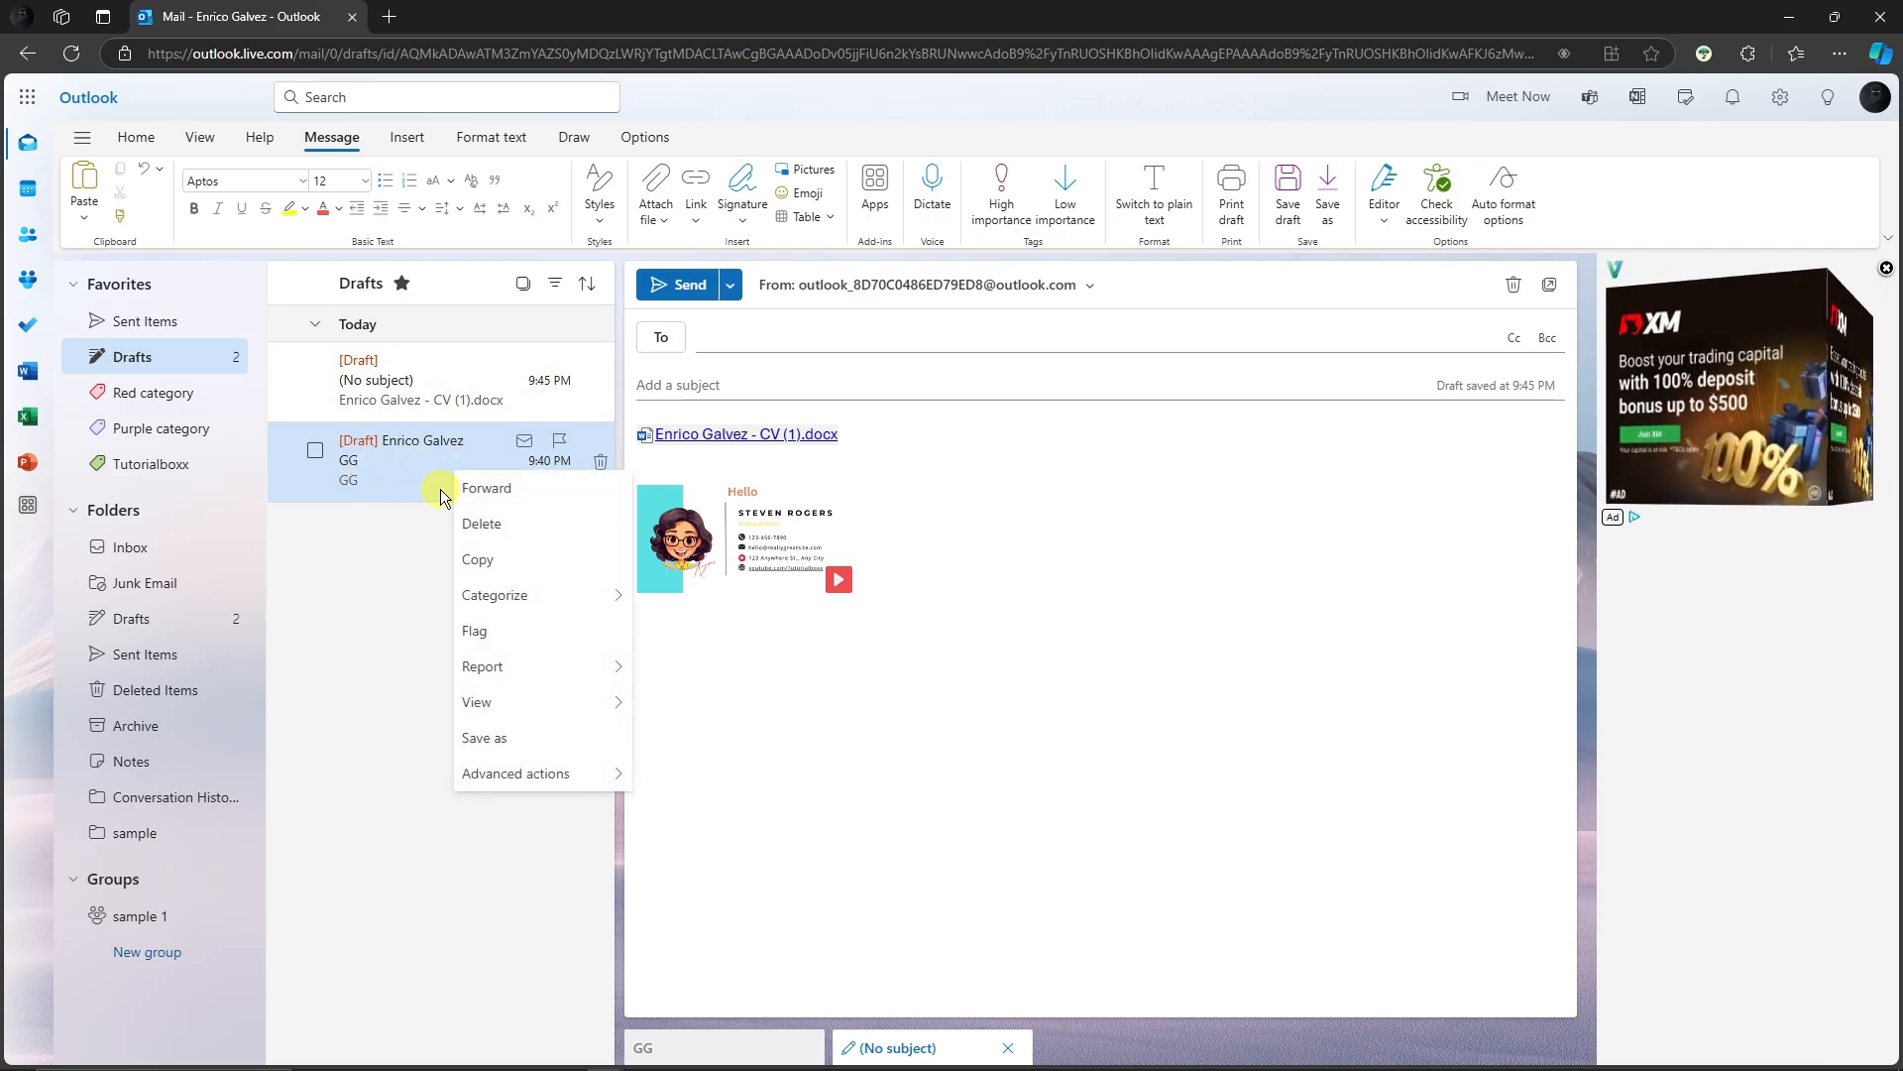
{"action": "mouse_move", "coordinate": [563, 601]}
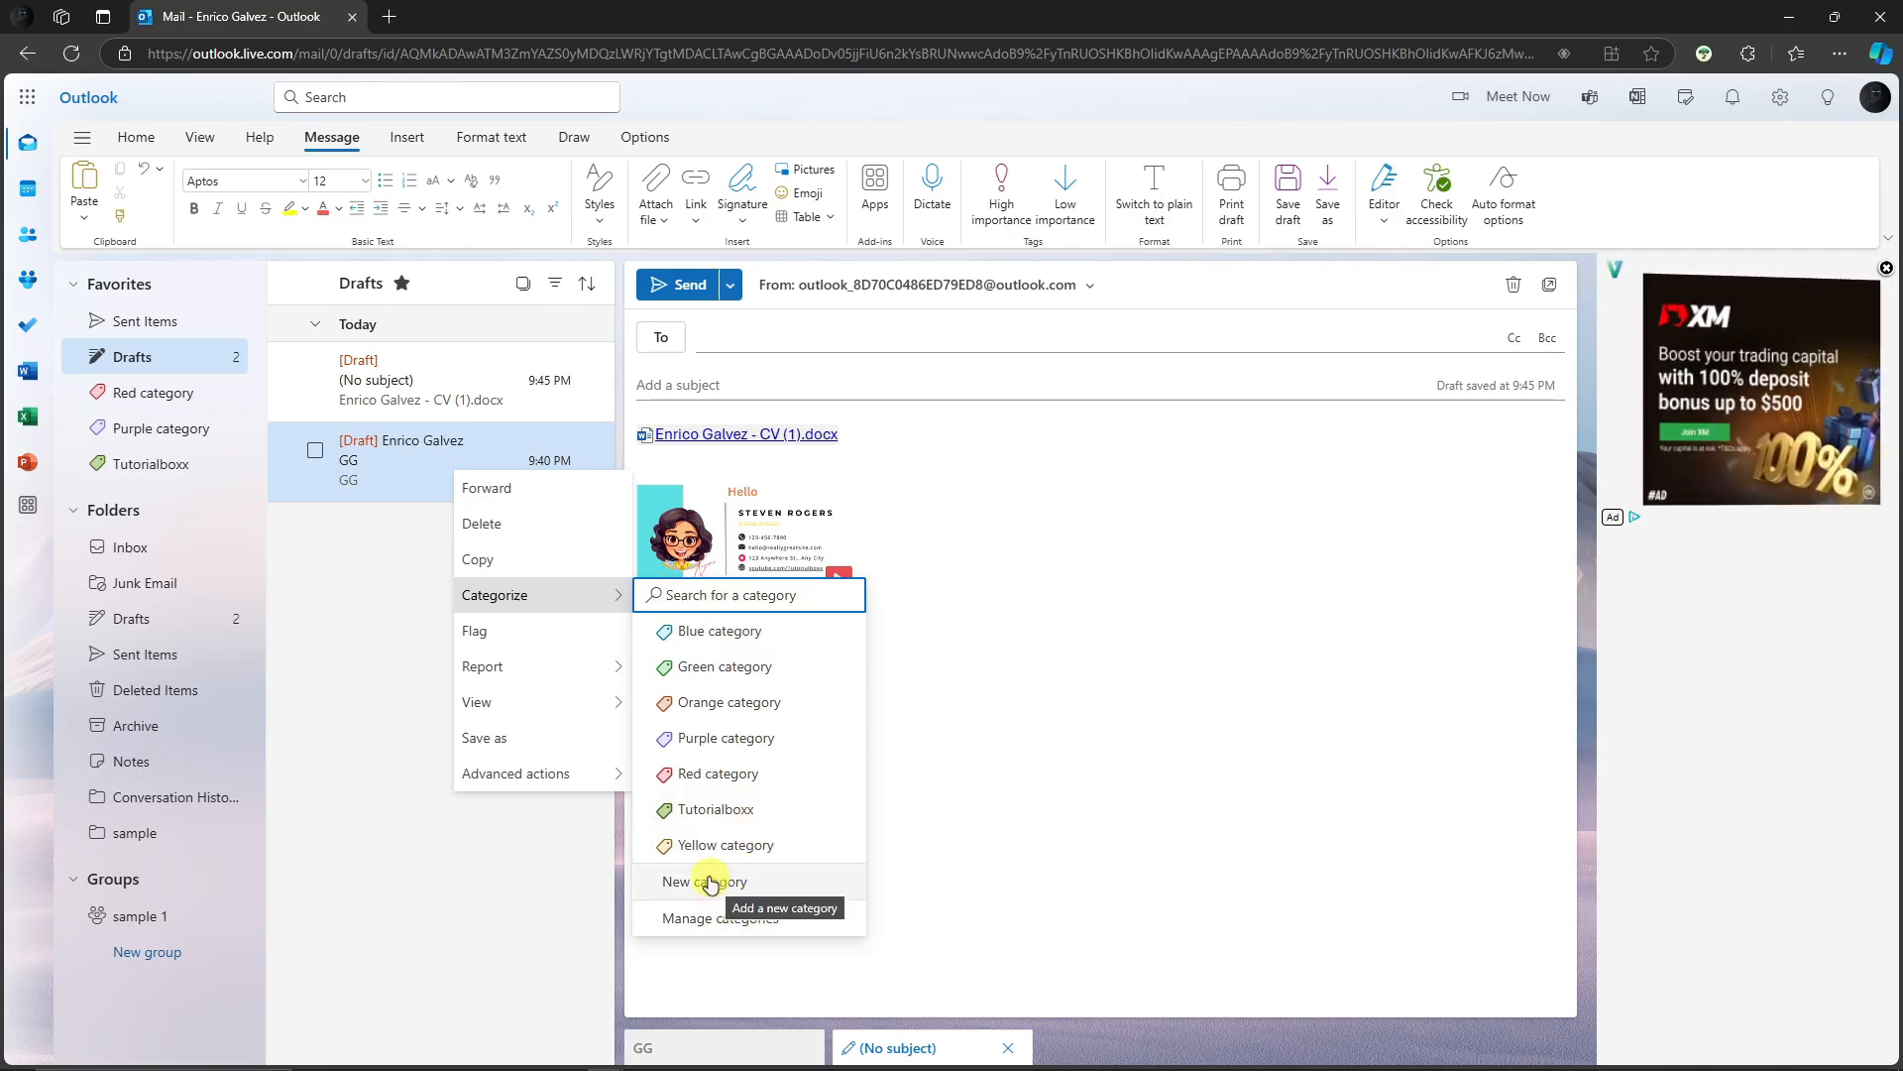
{"action": "left_click", "coordinate": [730, 918]}
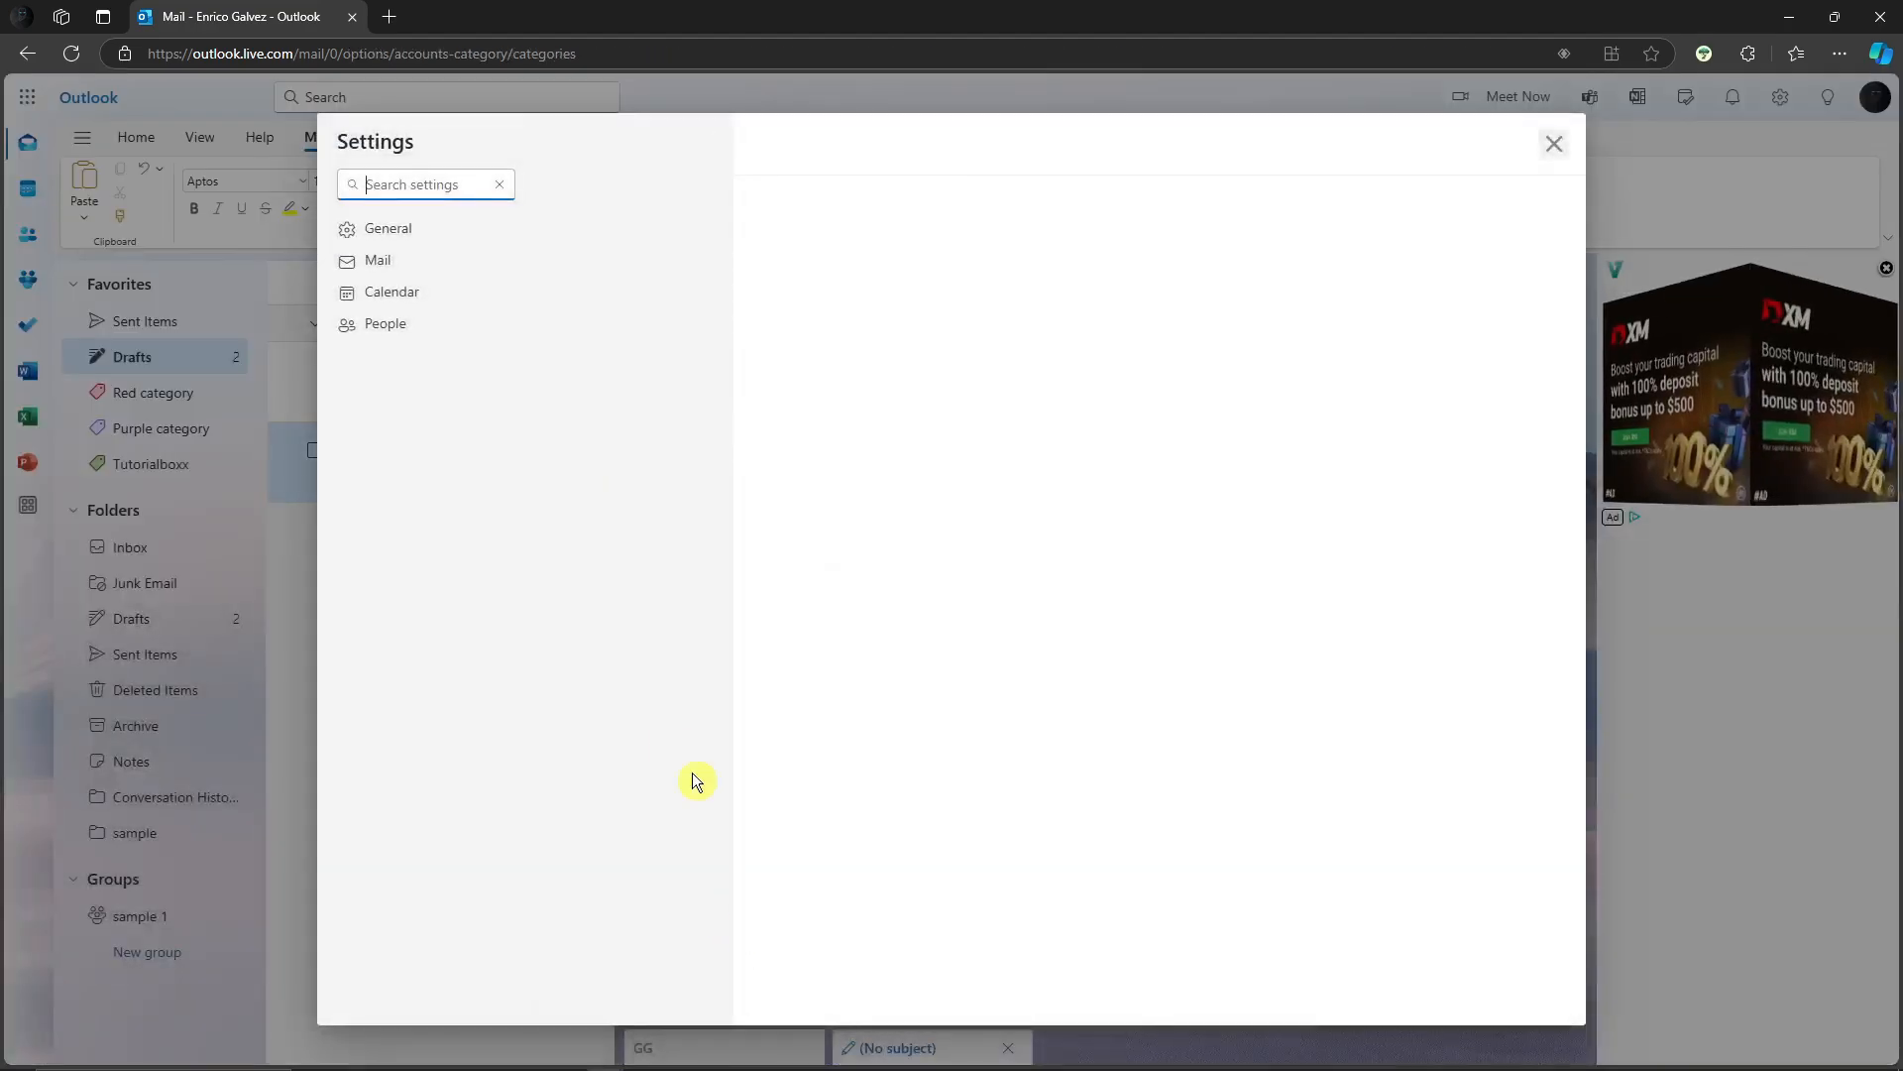
{"action": "left_click", "coordinate": [1553, 144]}
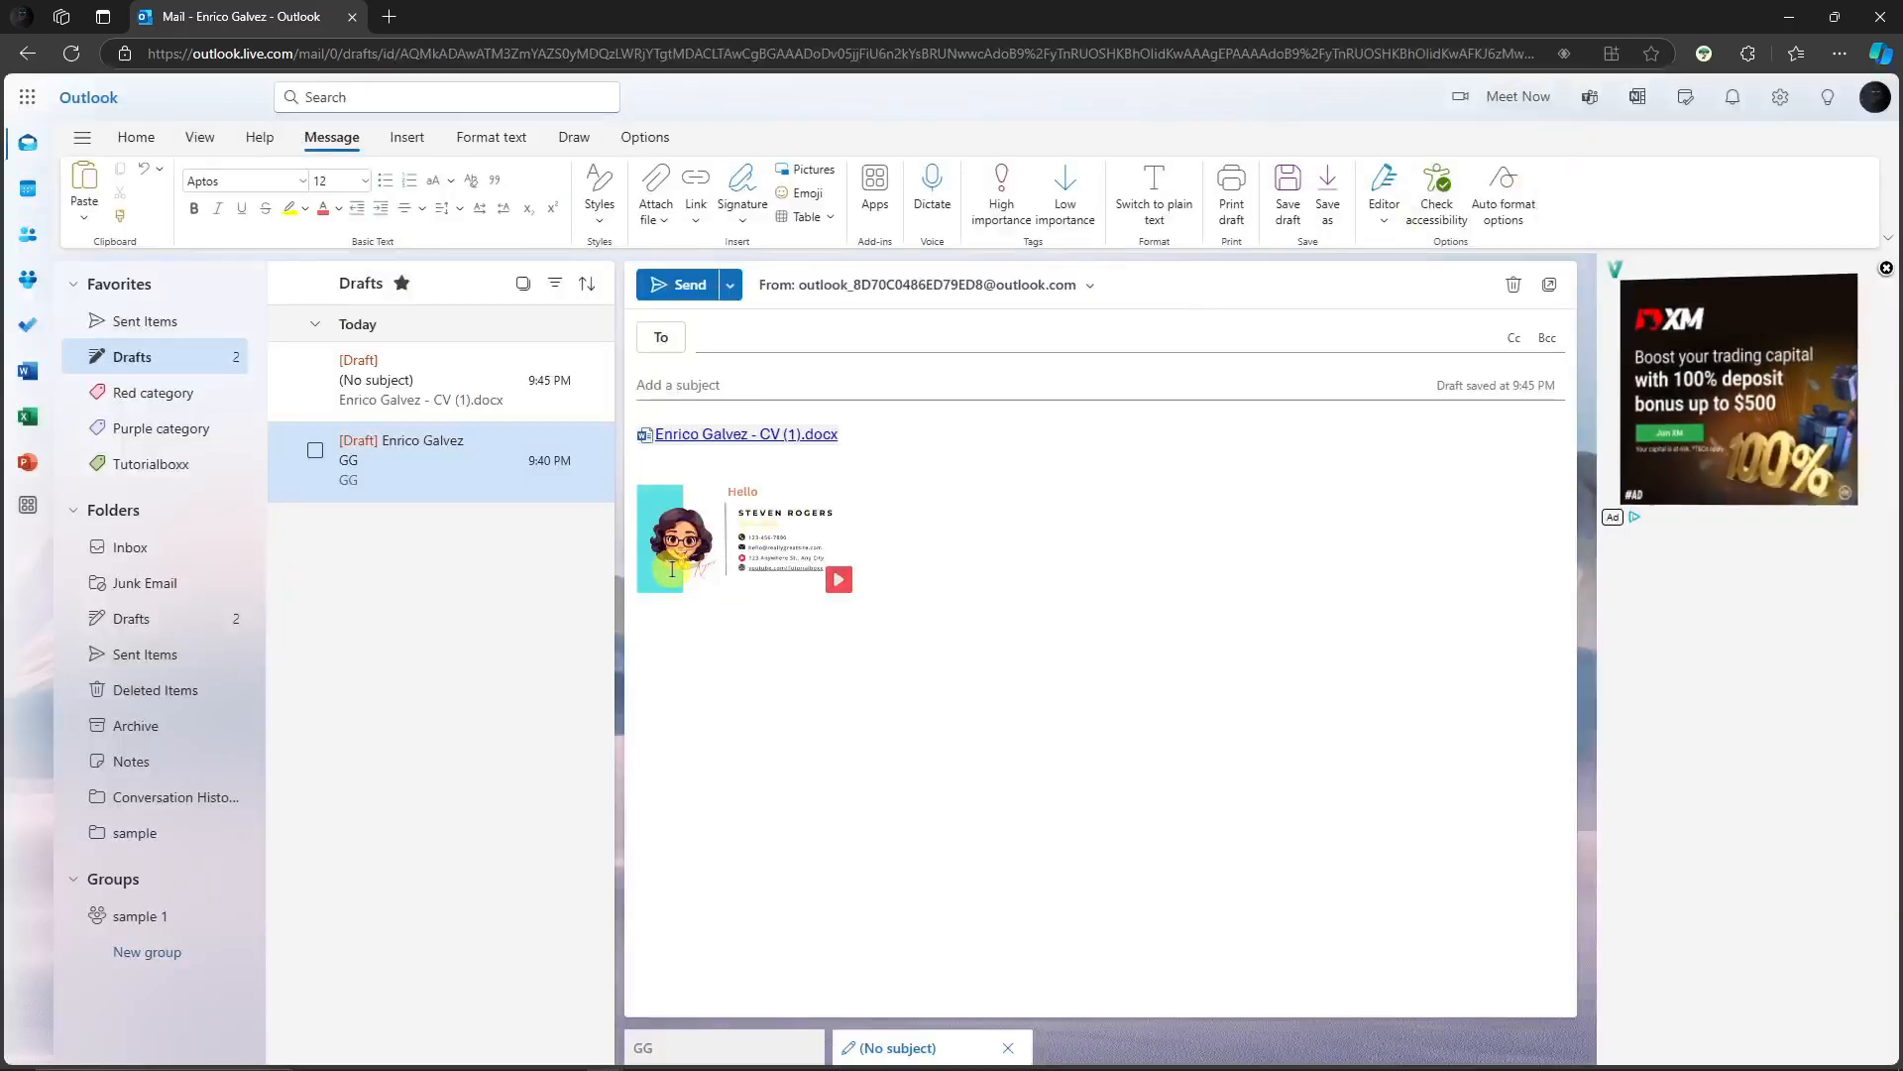
Step: Create a new dark pink category named "TUTORIALBOXX 2" from the "GG" draft
{"action": "right_click", "coordinate": [491, 463]}
{"action": "mouse_move", "coordinate": [627, 768]}
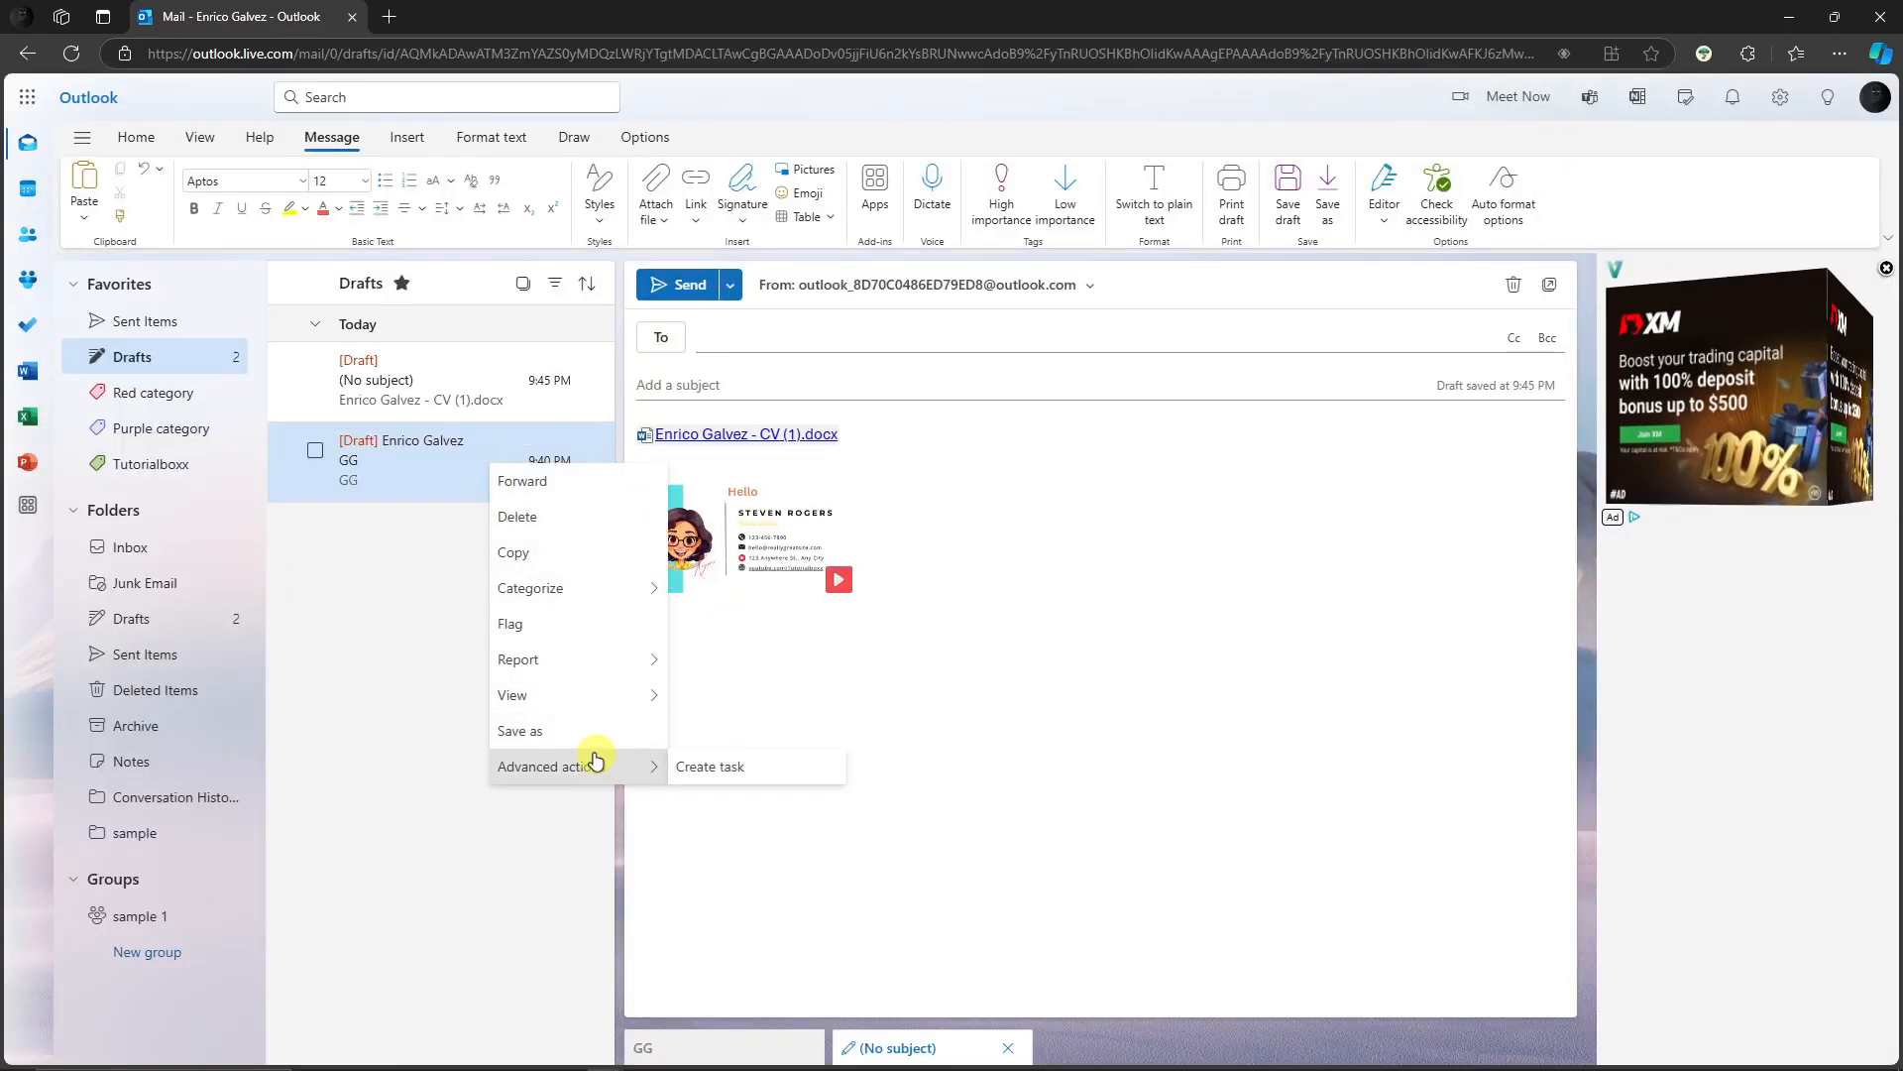
{"action": "left_click", "coordinate": [819, 872]}
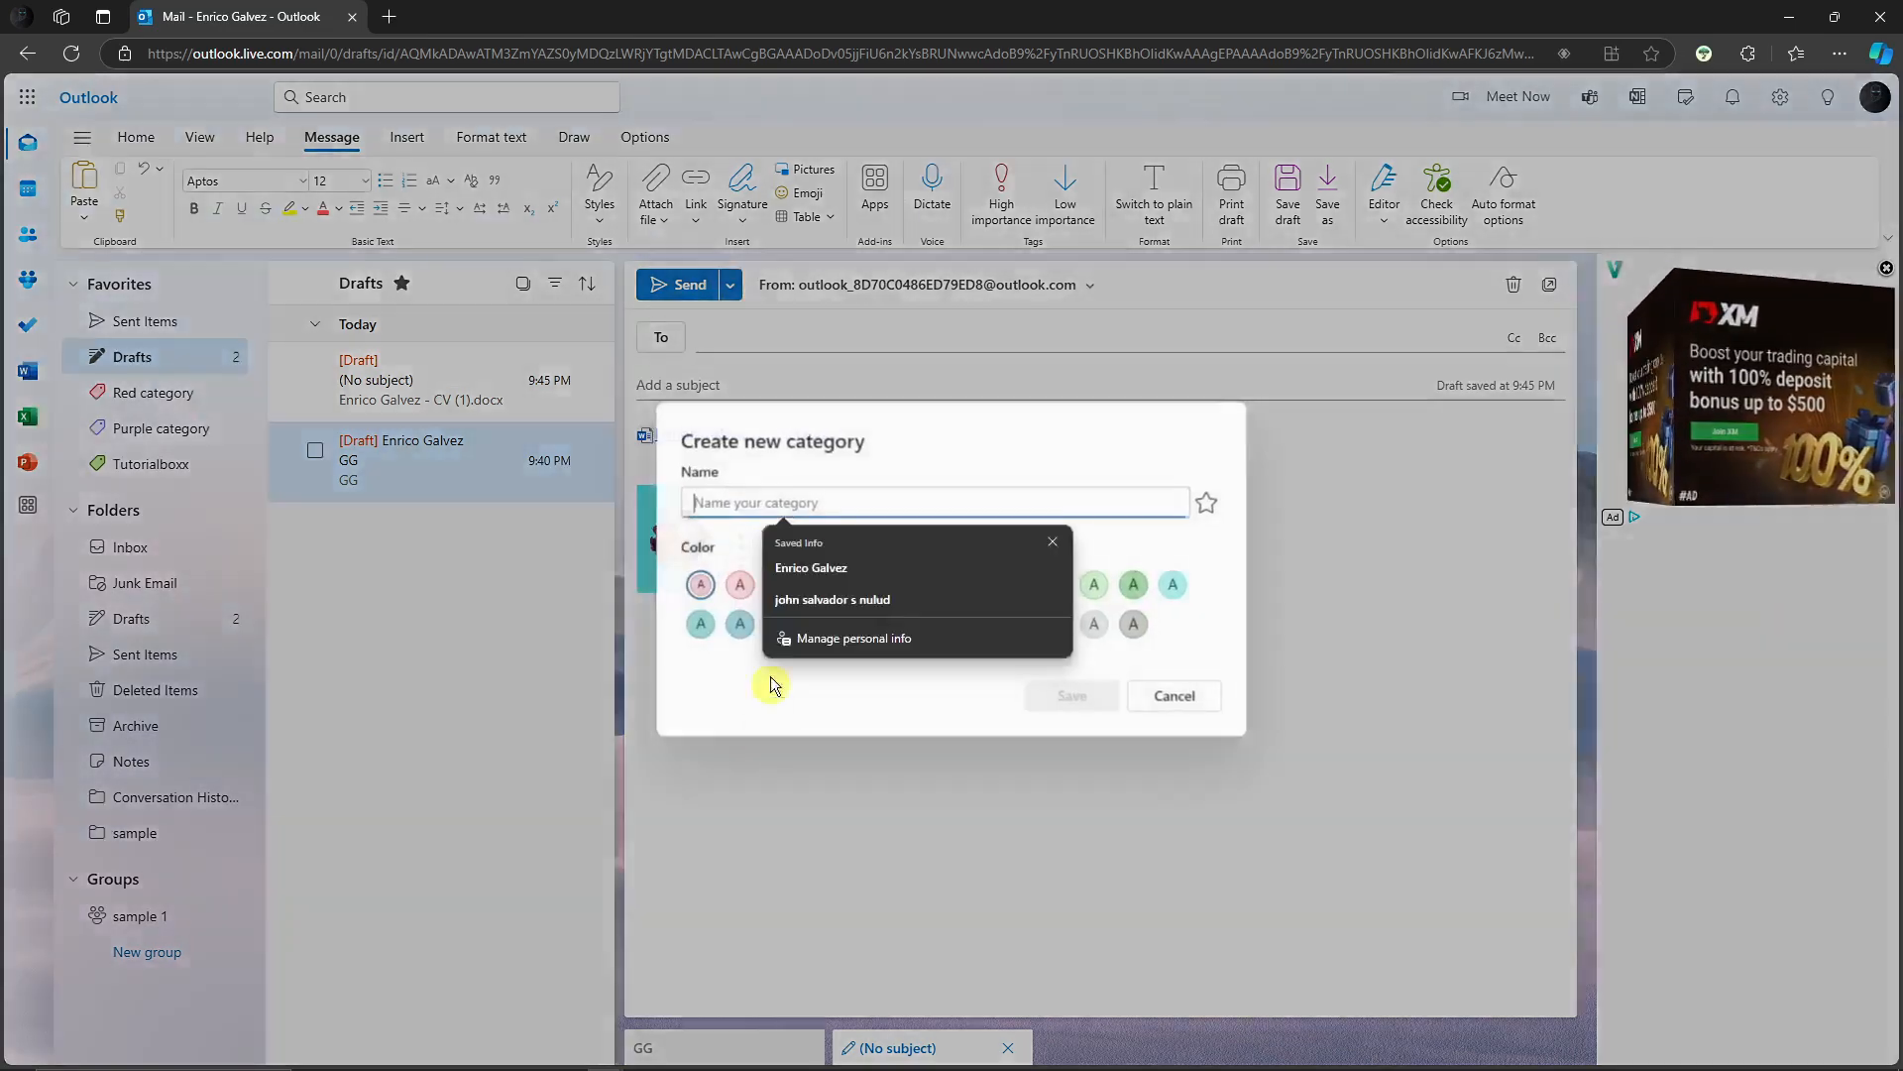
{"action": "left_click", "coordinate": [874, 497]}
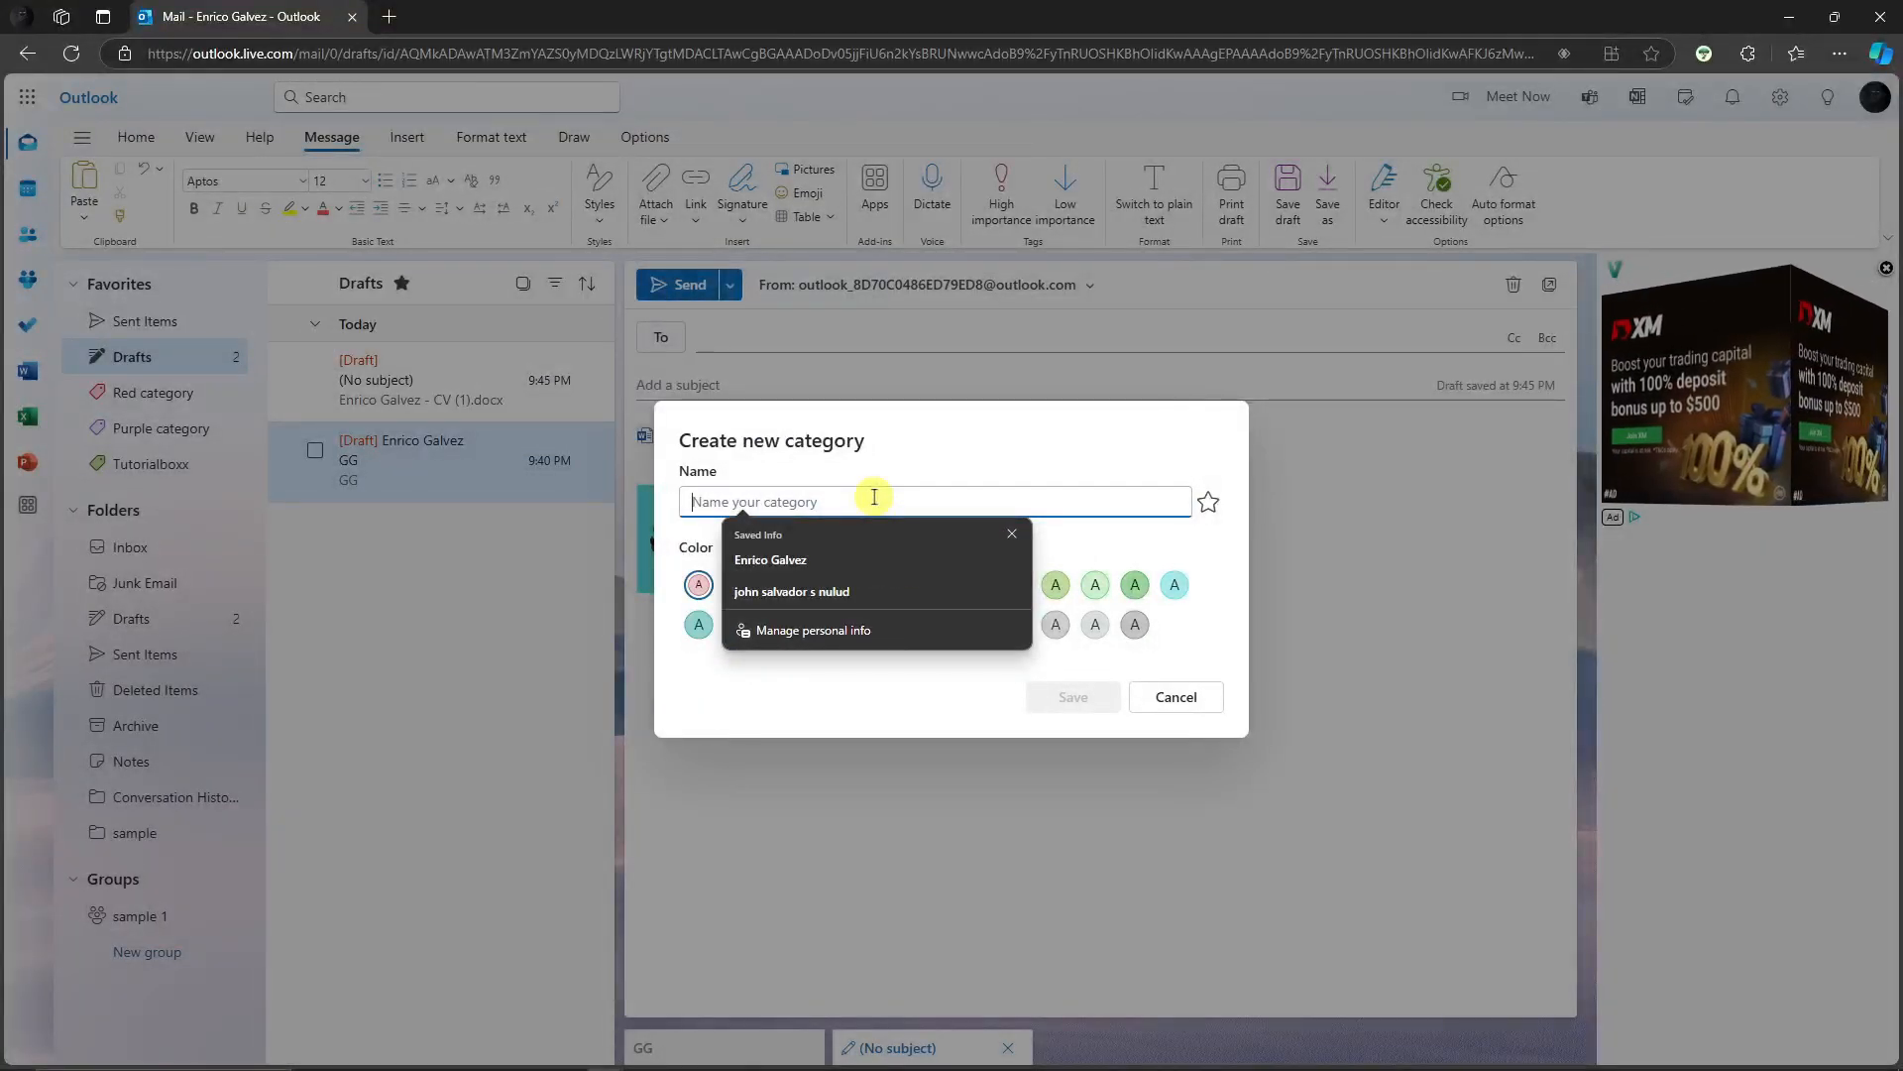
{"action": "type", "text": "TUTO"}
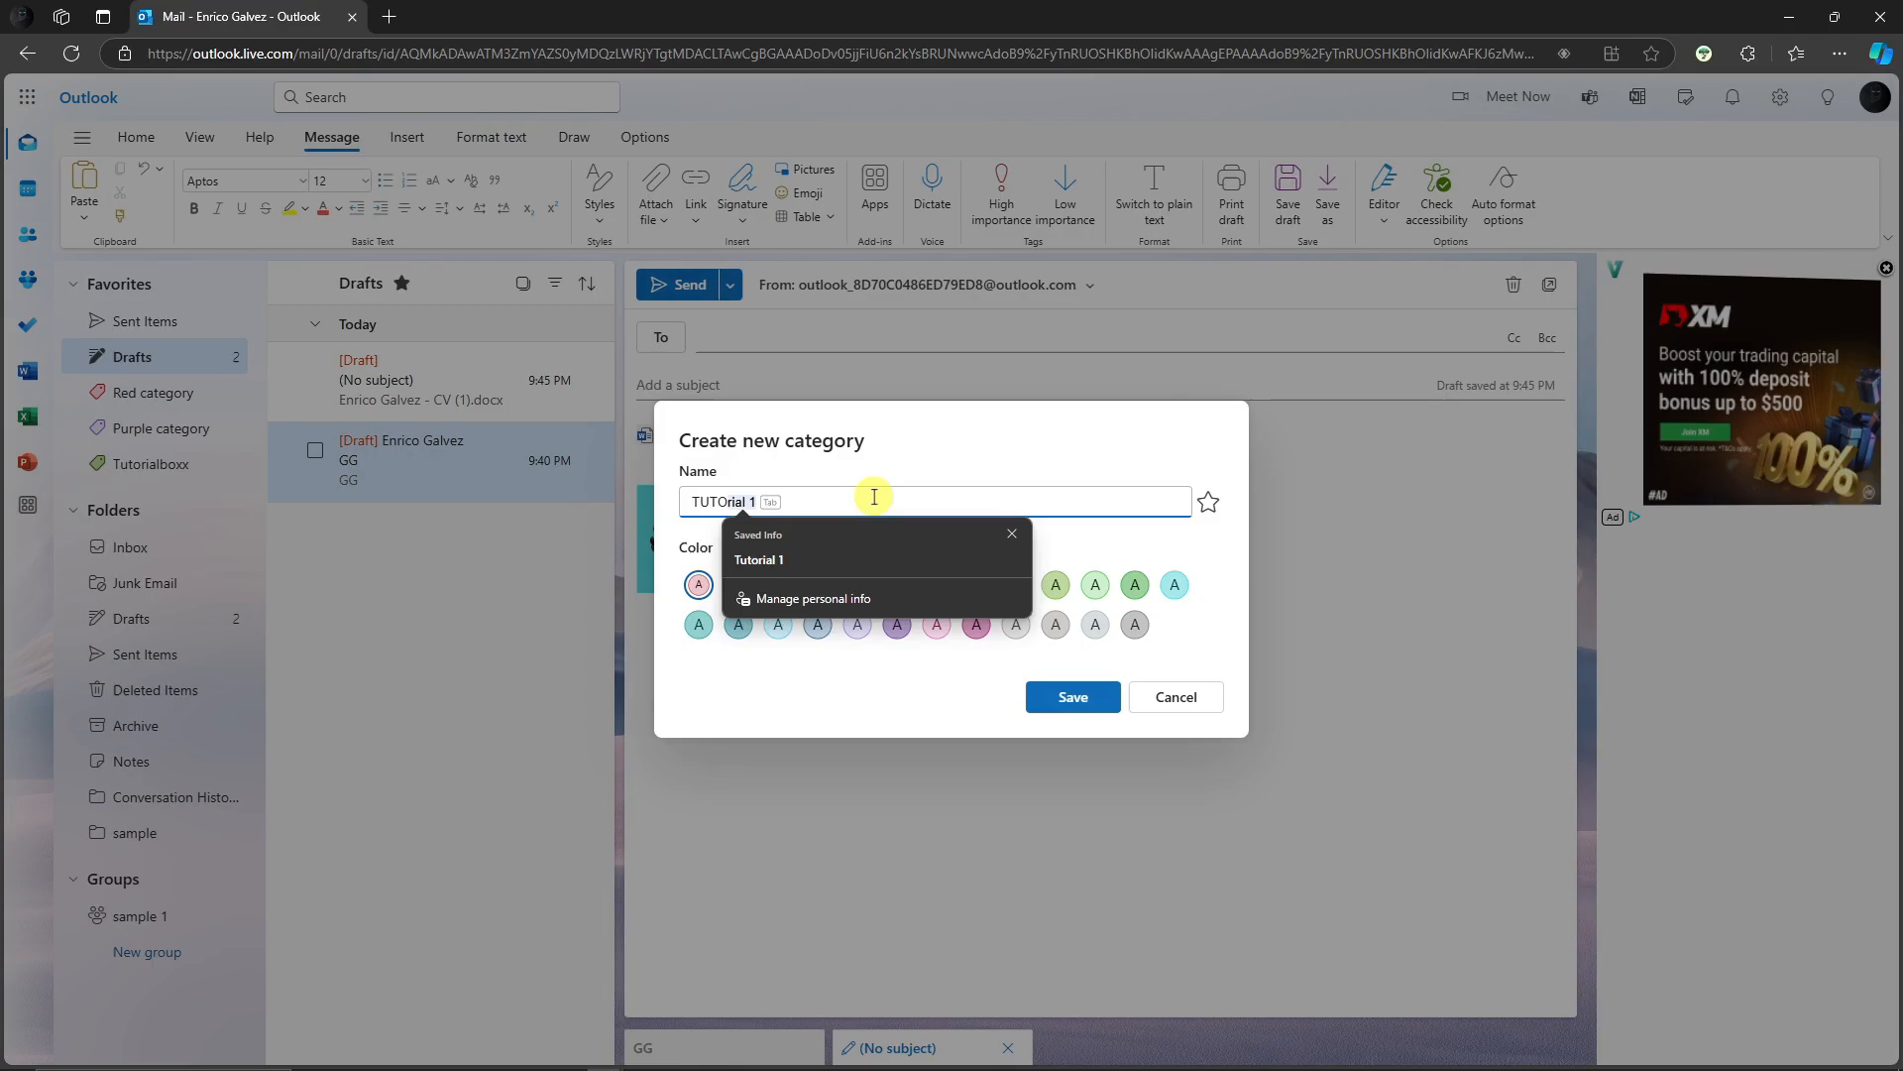
{"action": "type", "text": "RIALBOXX 2"}
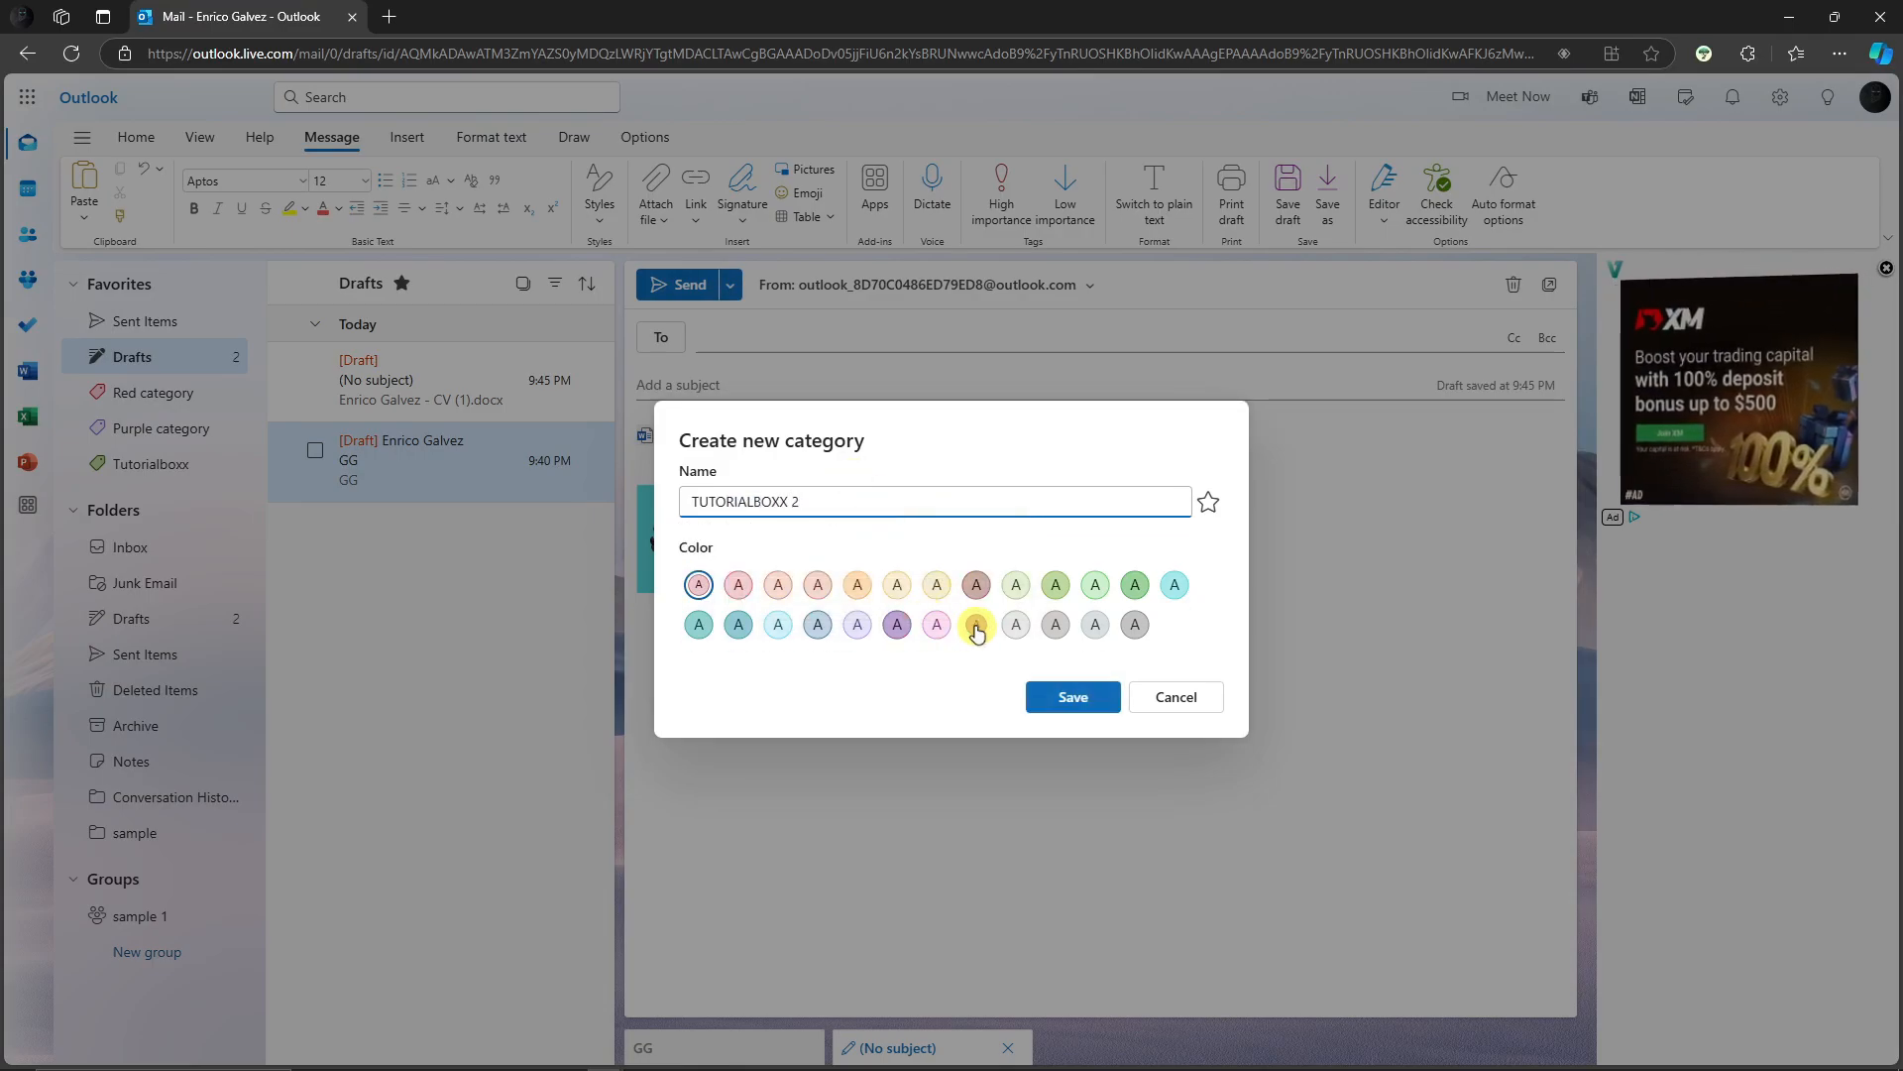
{"action": "left_click", "coordinate": [1109, 694]}
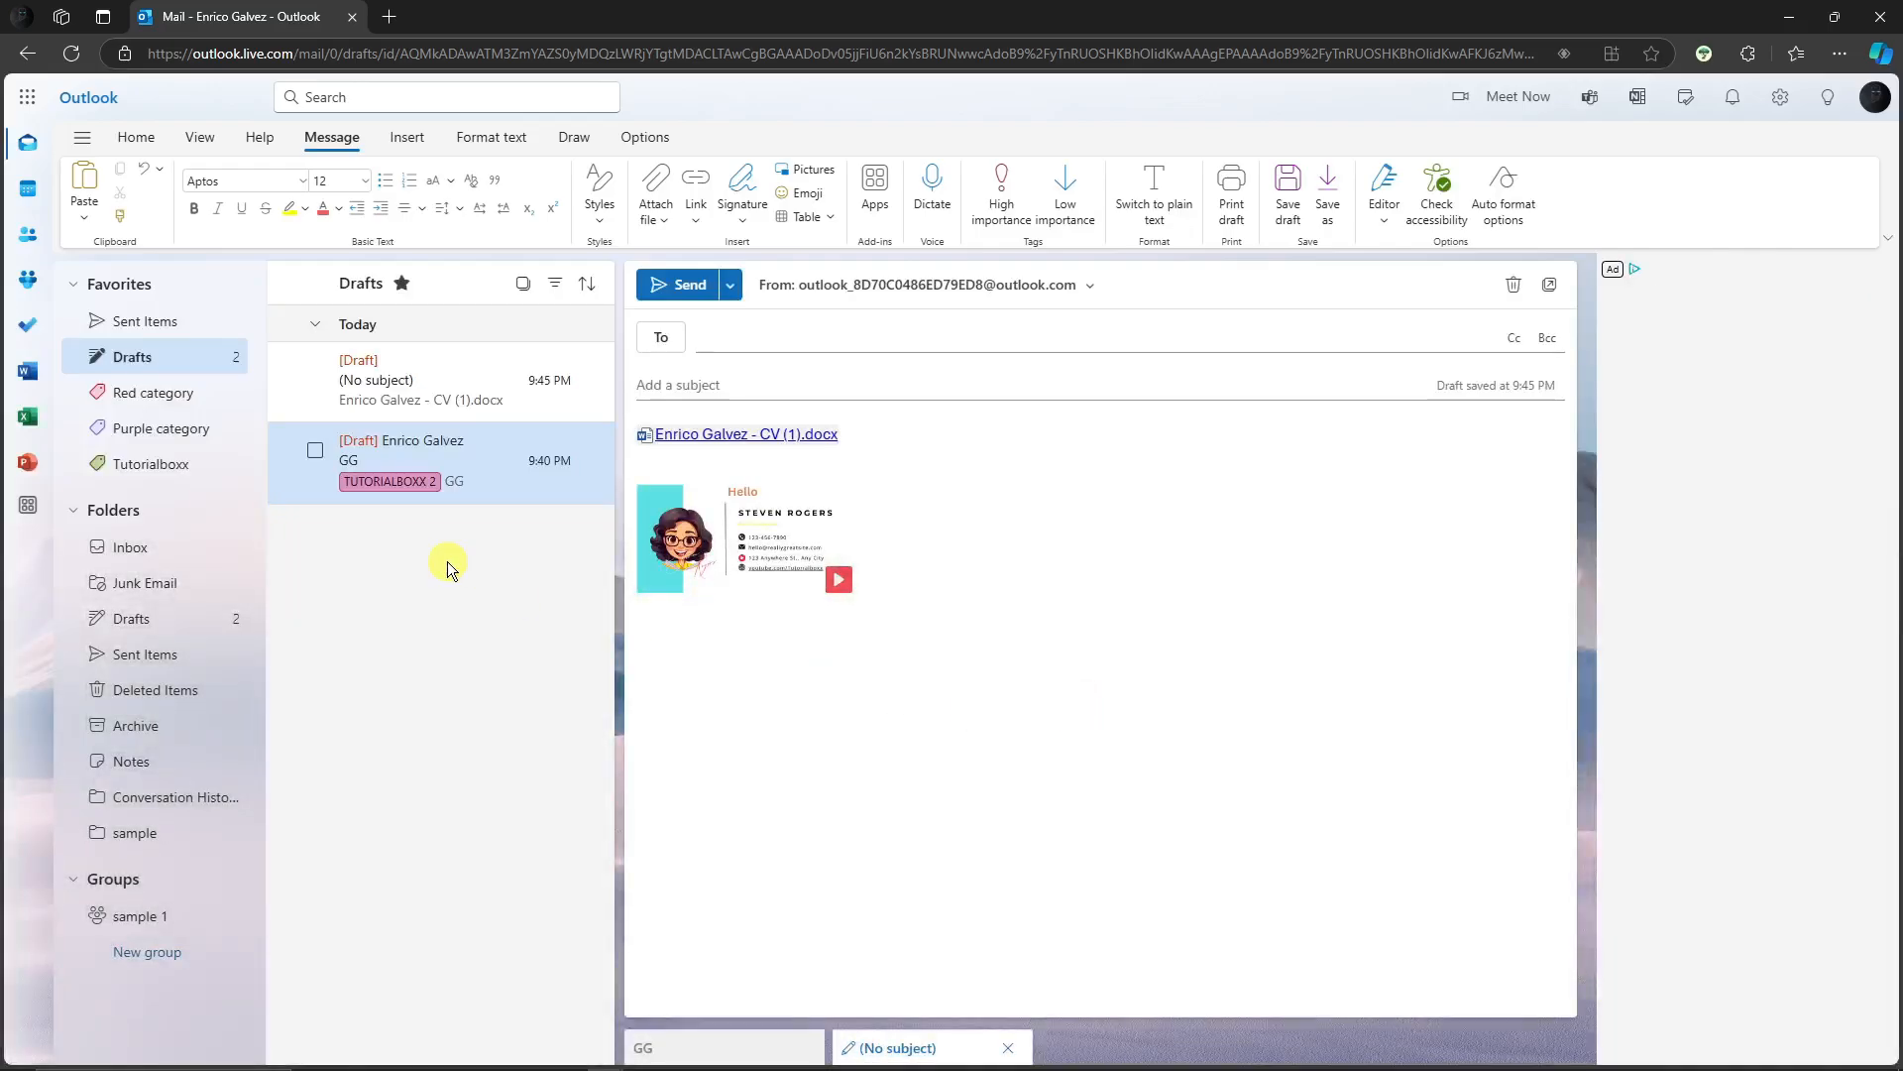
Step: Apply the "TUTORIALBOXX 2" category to the "GG" draft and to the draft without a subject
{"action": "right_click", "coordinate": [491, 480]}
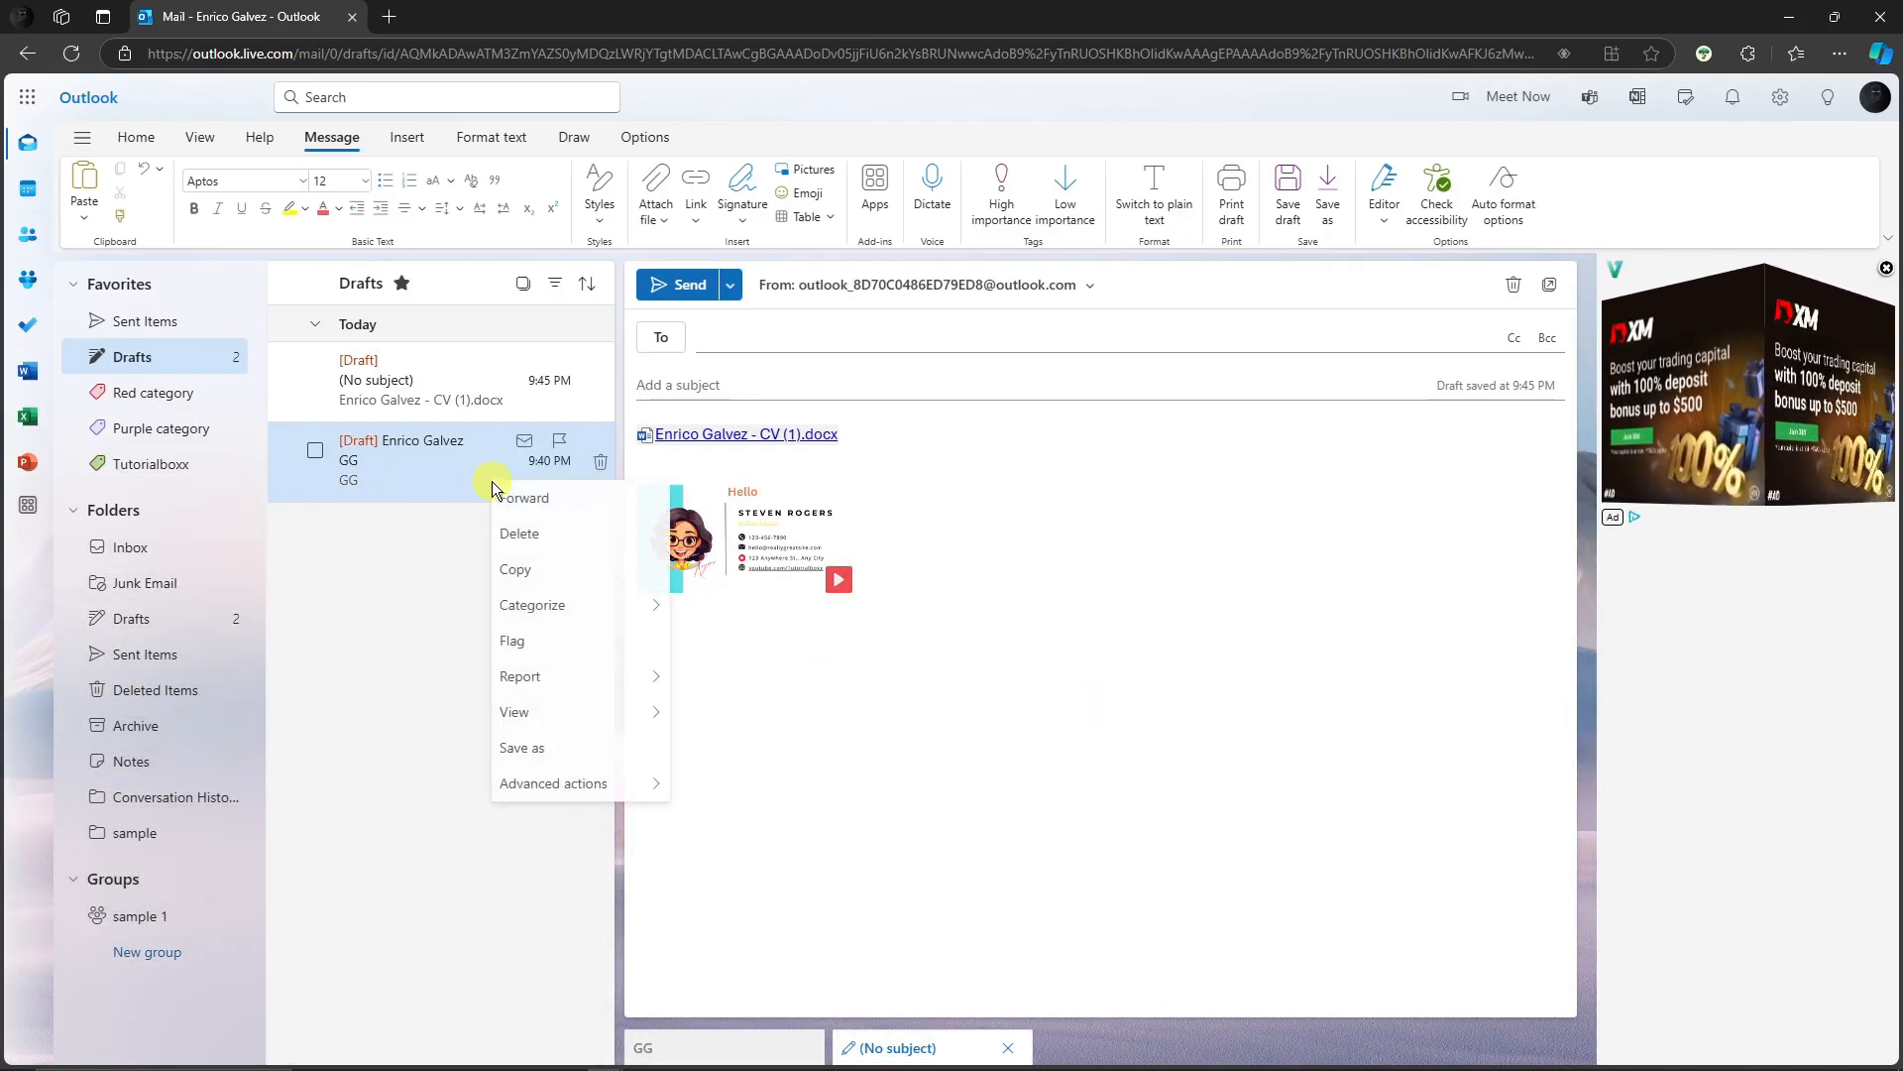
{"action": "mouse_move", "coordinate": [565, 607]}
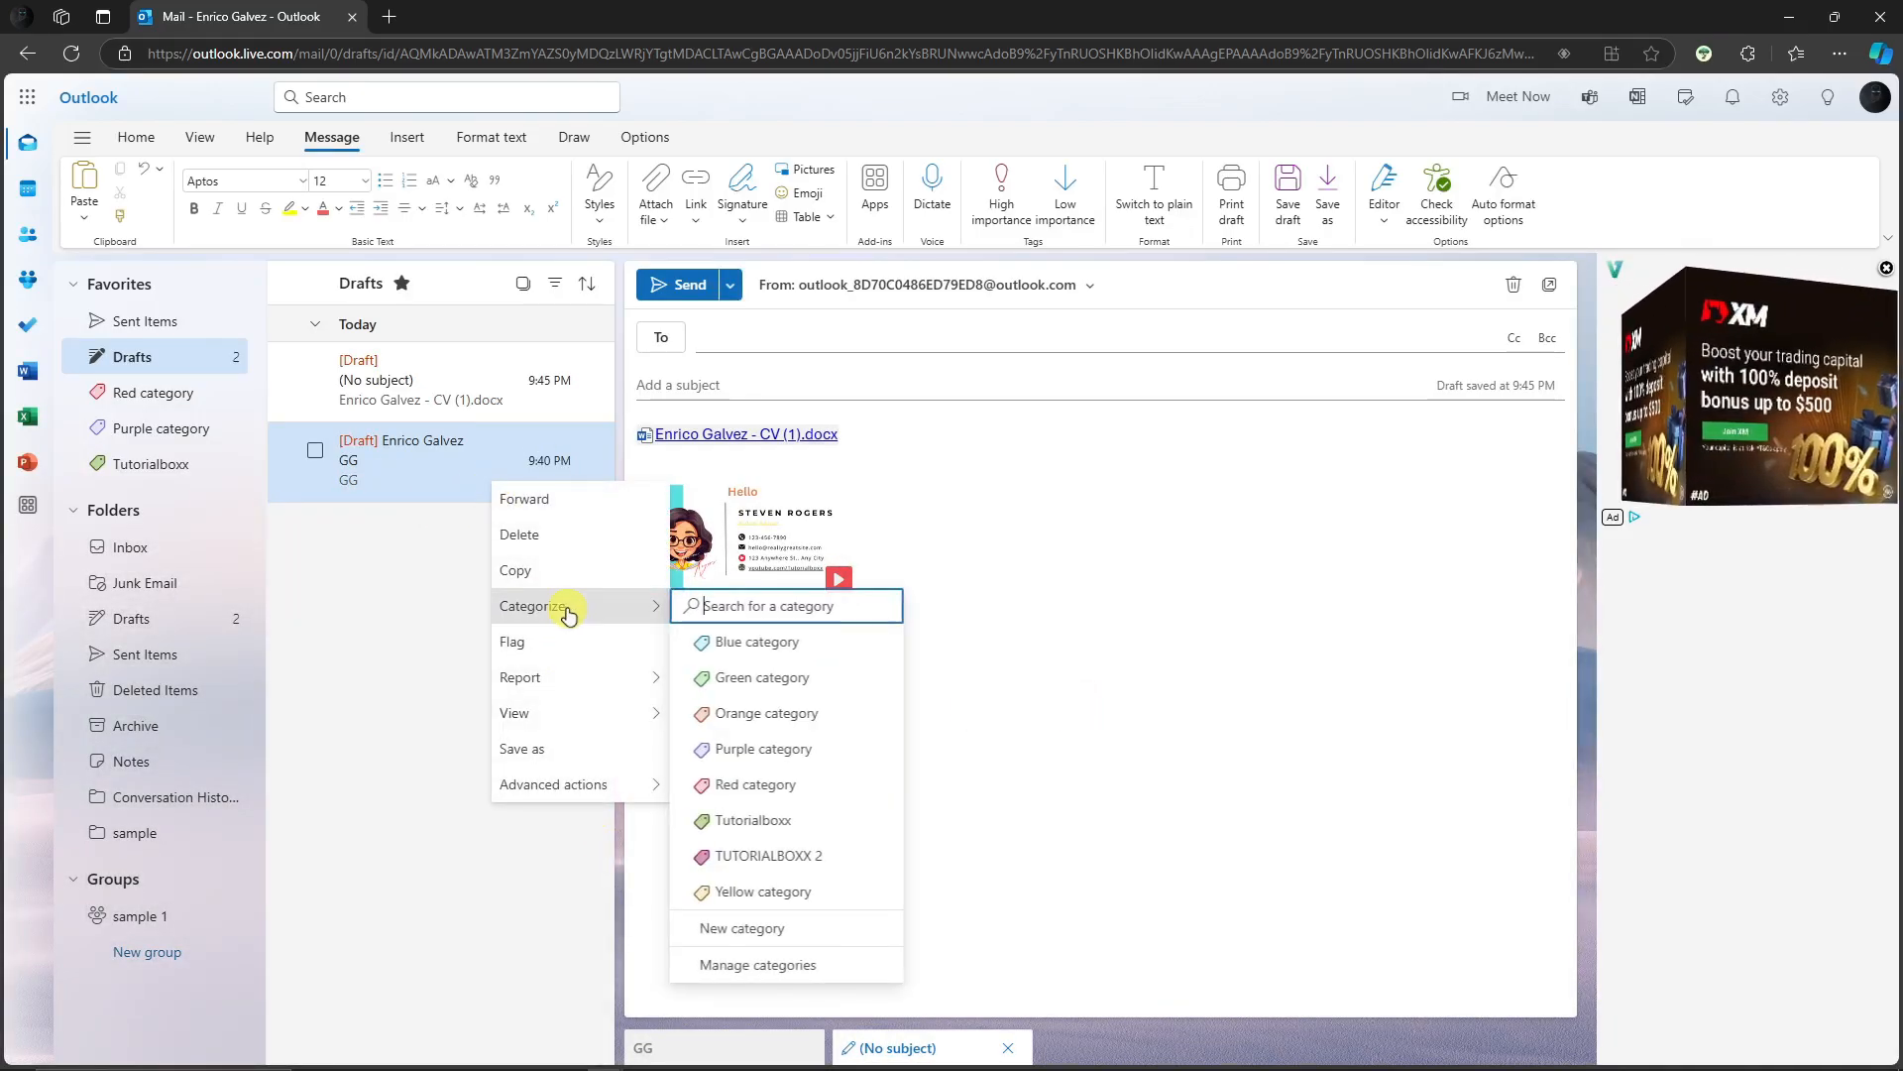
{"action": "left_click", "coordinate": [803, 859]}
{"action": "right_click", "coordinate": [443, 371]}
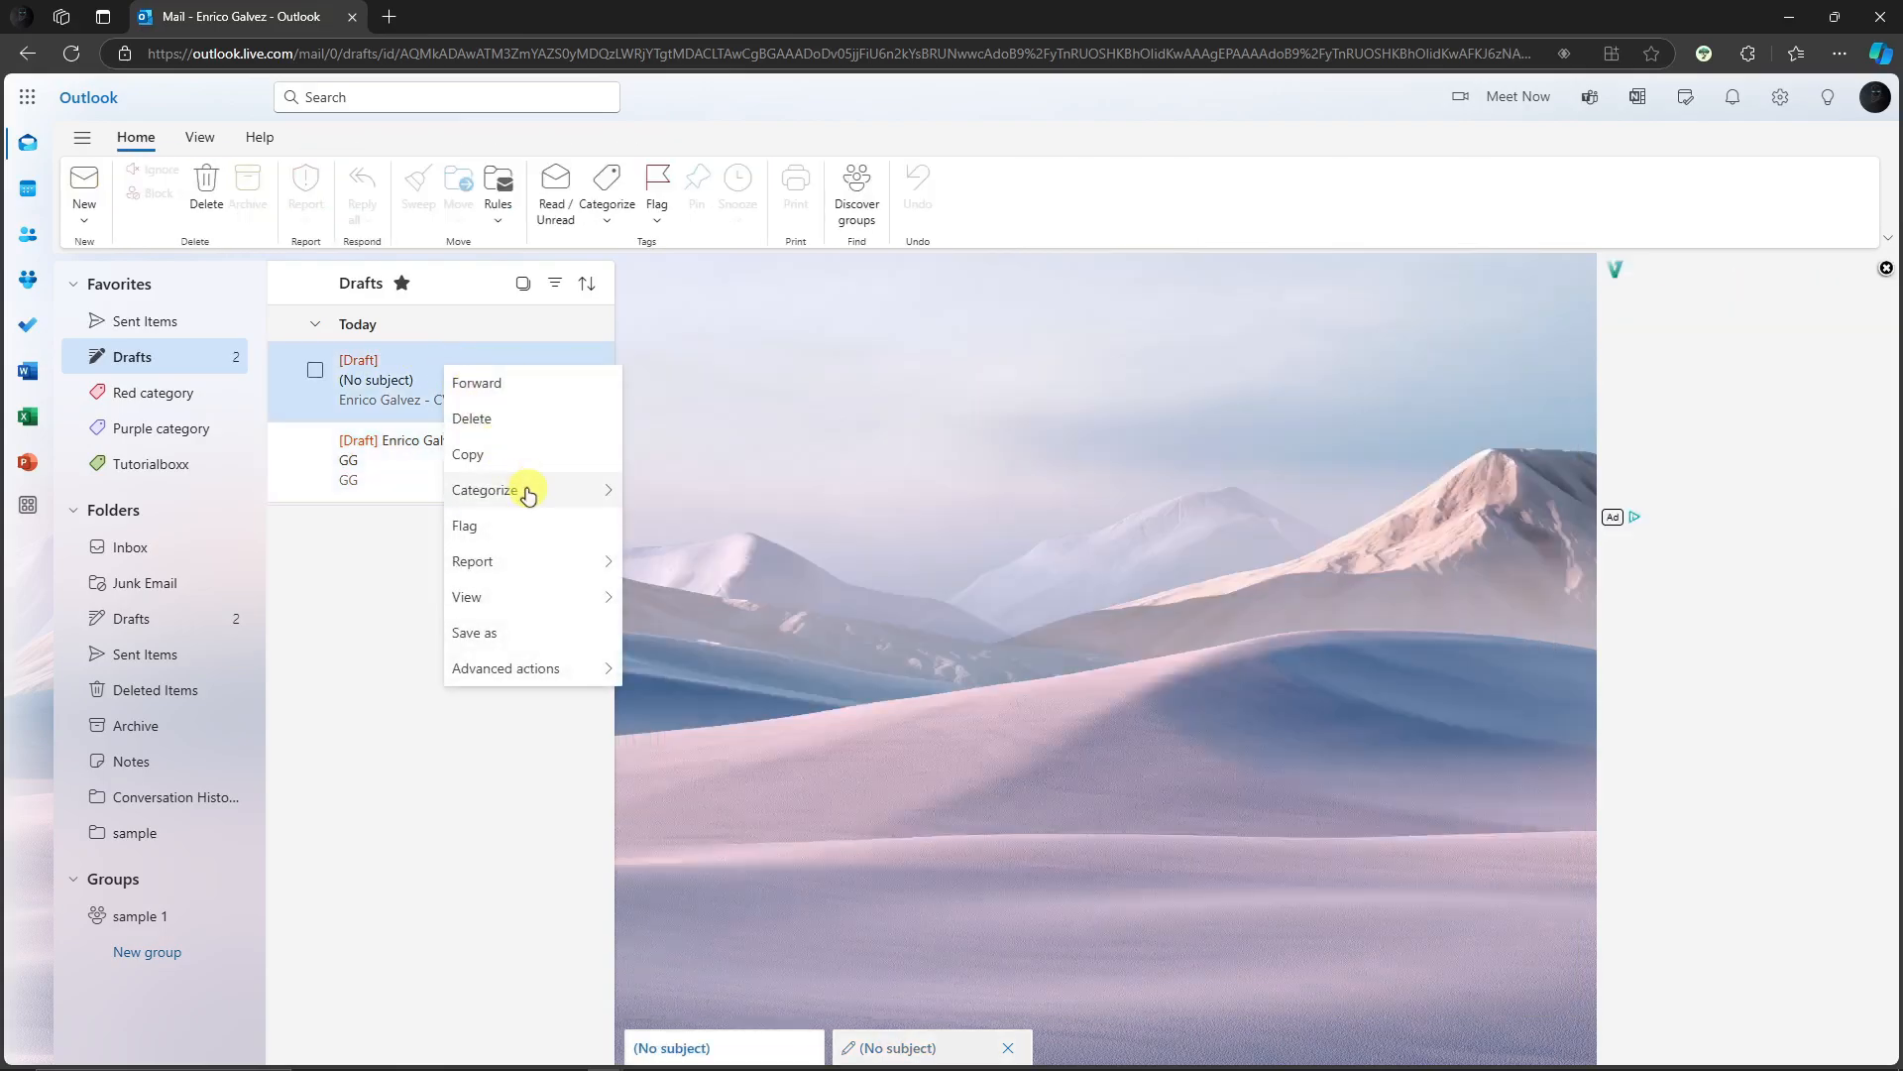
{"action": "mouse_move", "coordinate": [571, 491]}
{"action": "left_click", "coordinate": [744, 740]}
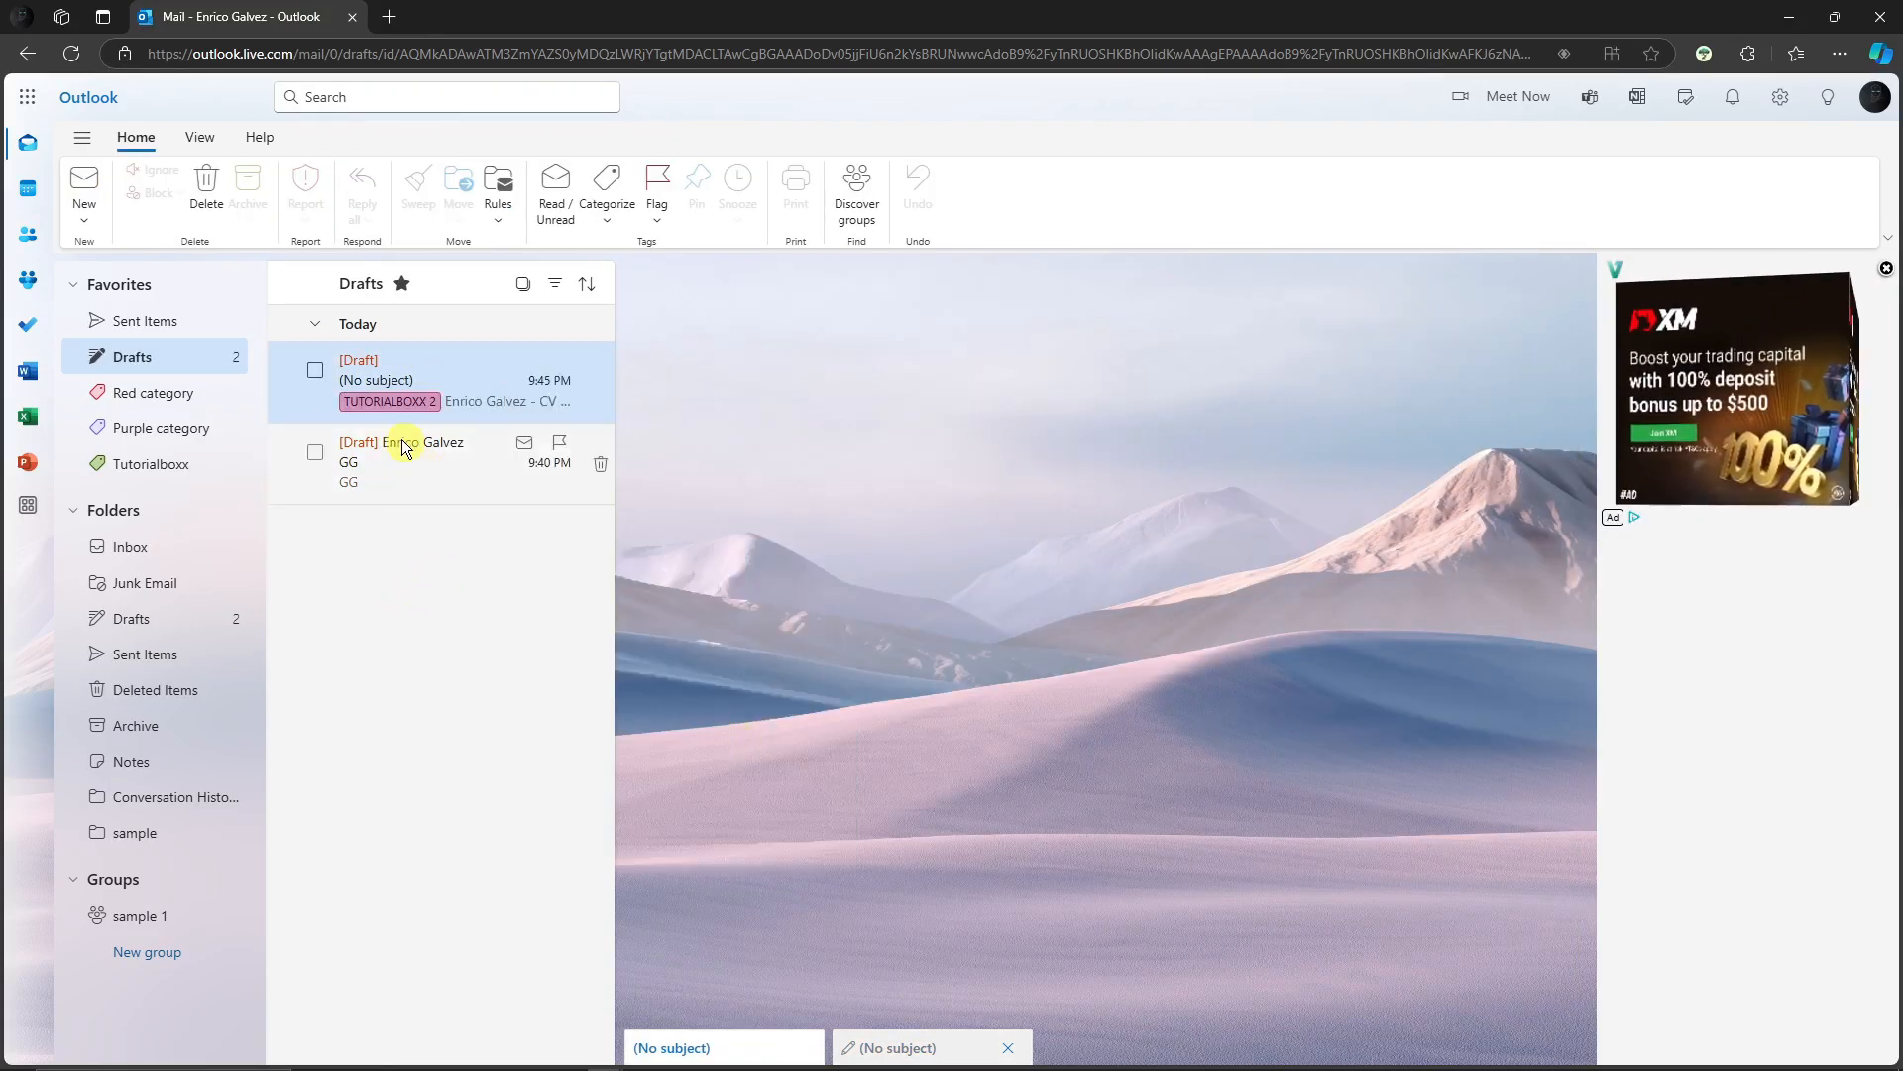
Step: Show the messages in the Tutorialboxx category and browse the items that can be added to Favorites
{"action": "left_click", "coordinate": [154, 464]}
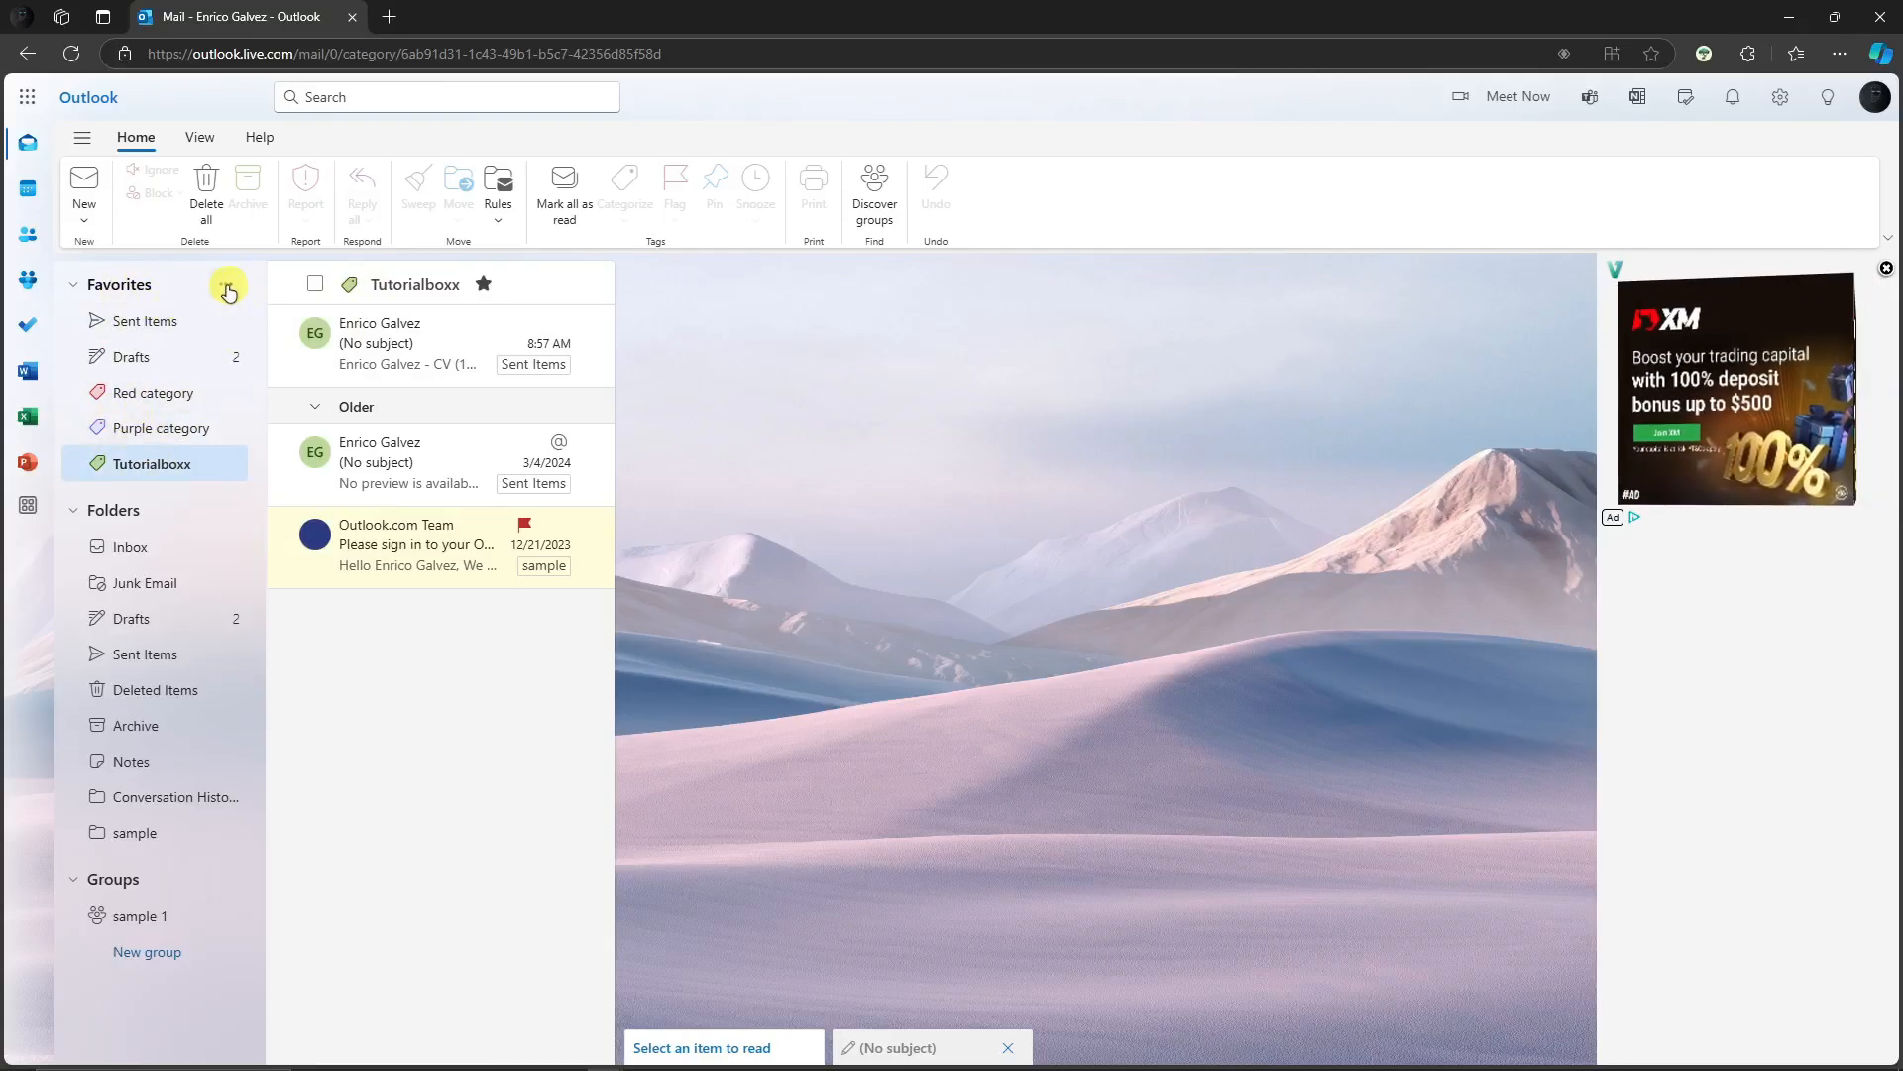
{"action": "left_click", "coordinate": [243, 293]}
{"action": "left_click", "coordinate": [276, 304]}
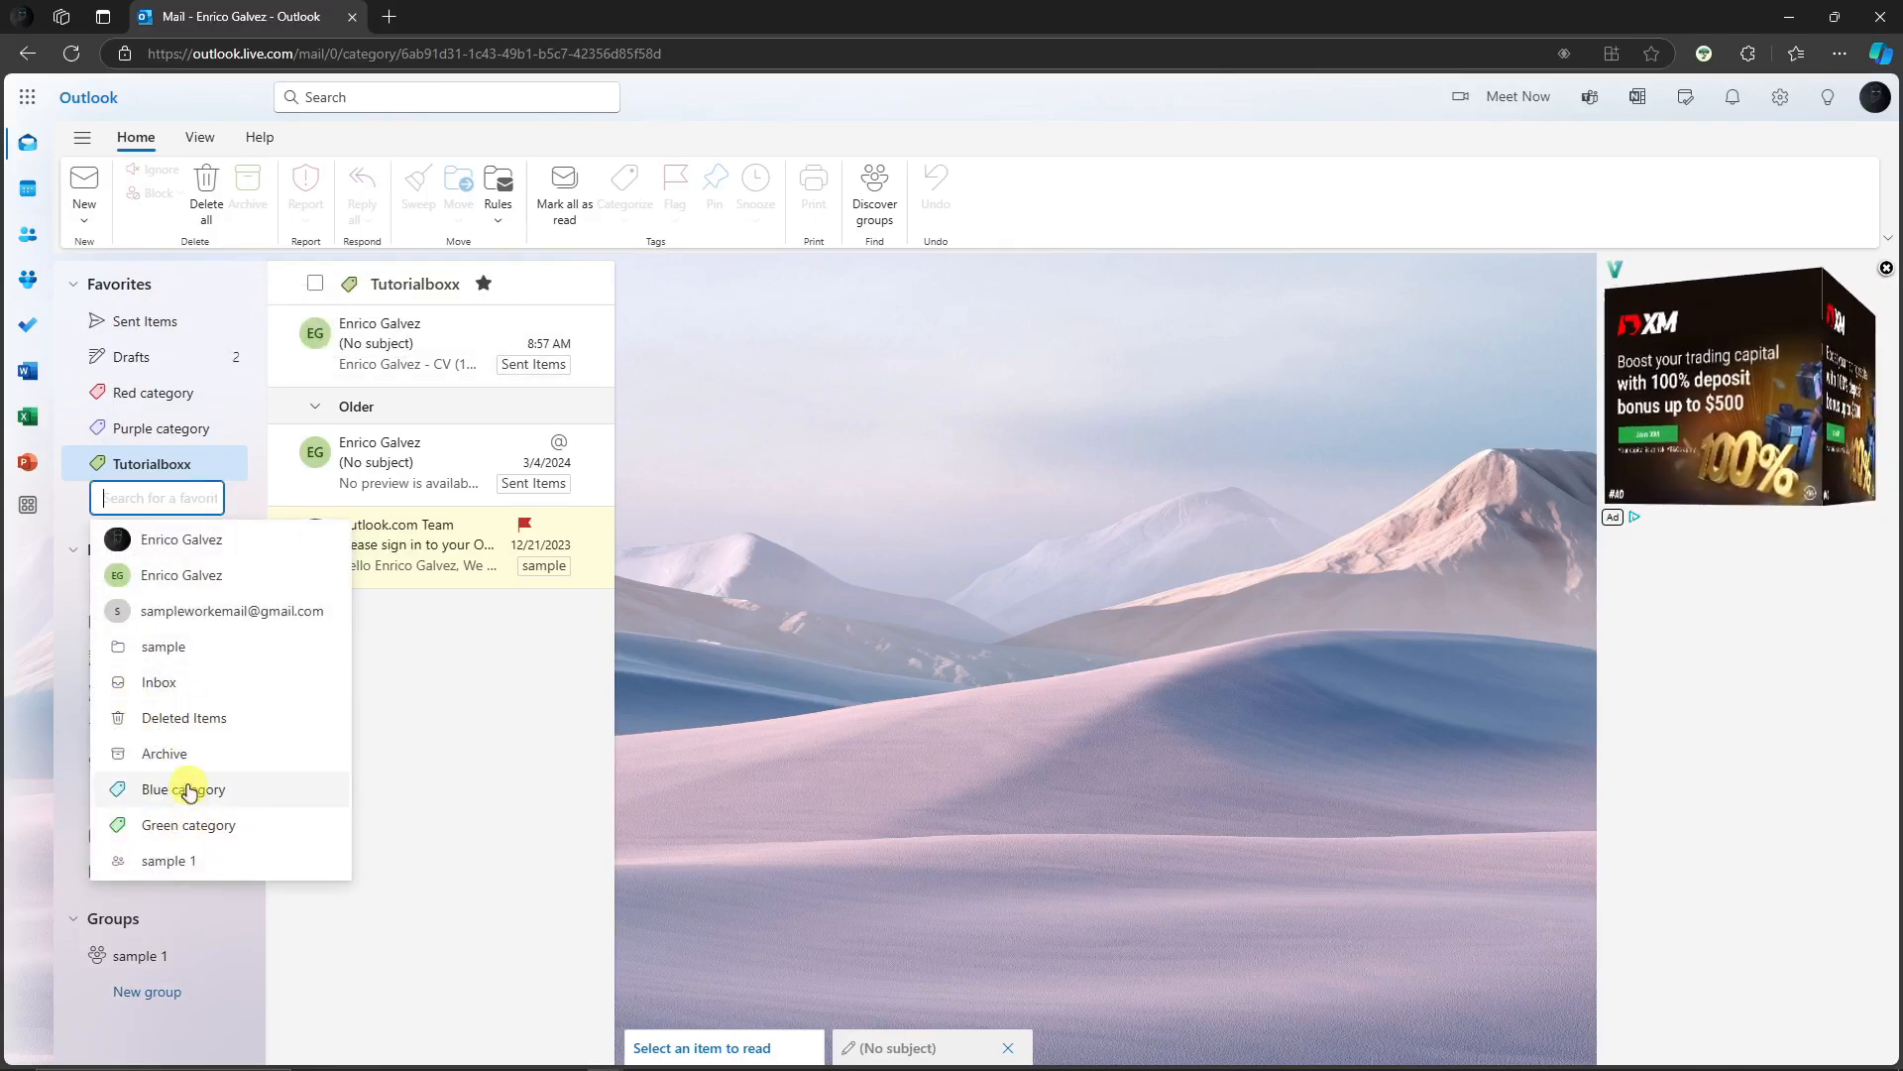
{"action": "left_click", "coordinate": [470, 715]}
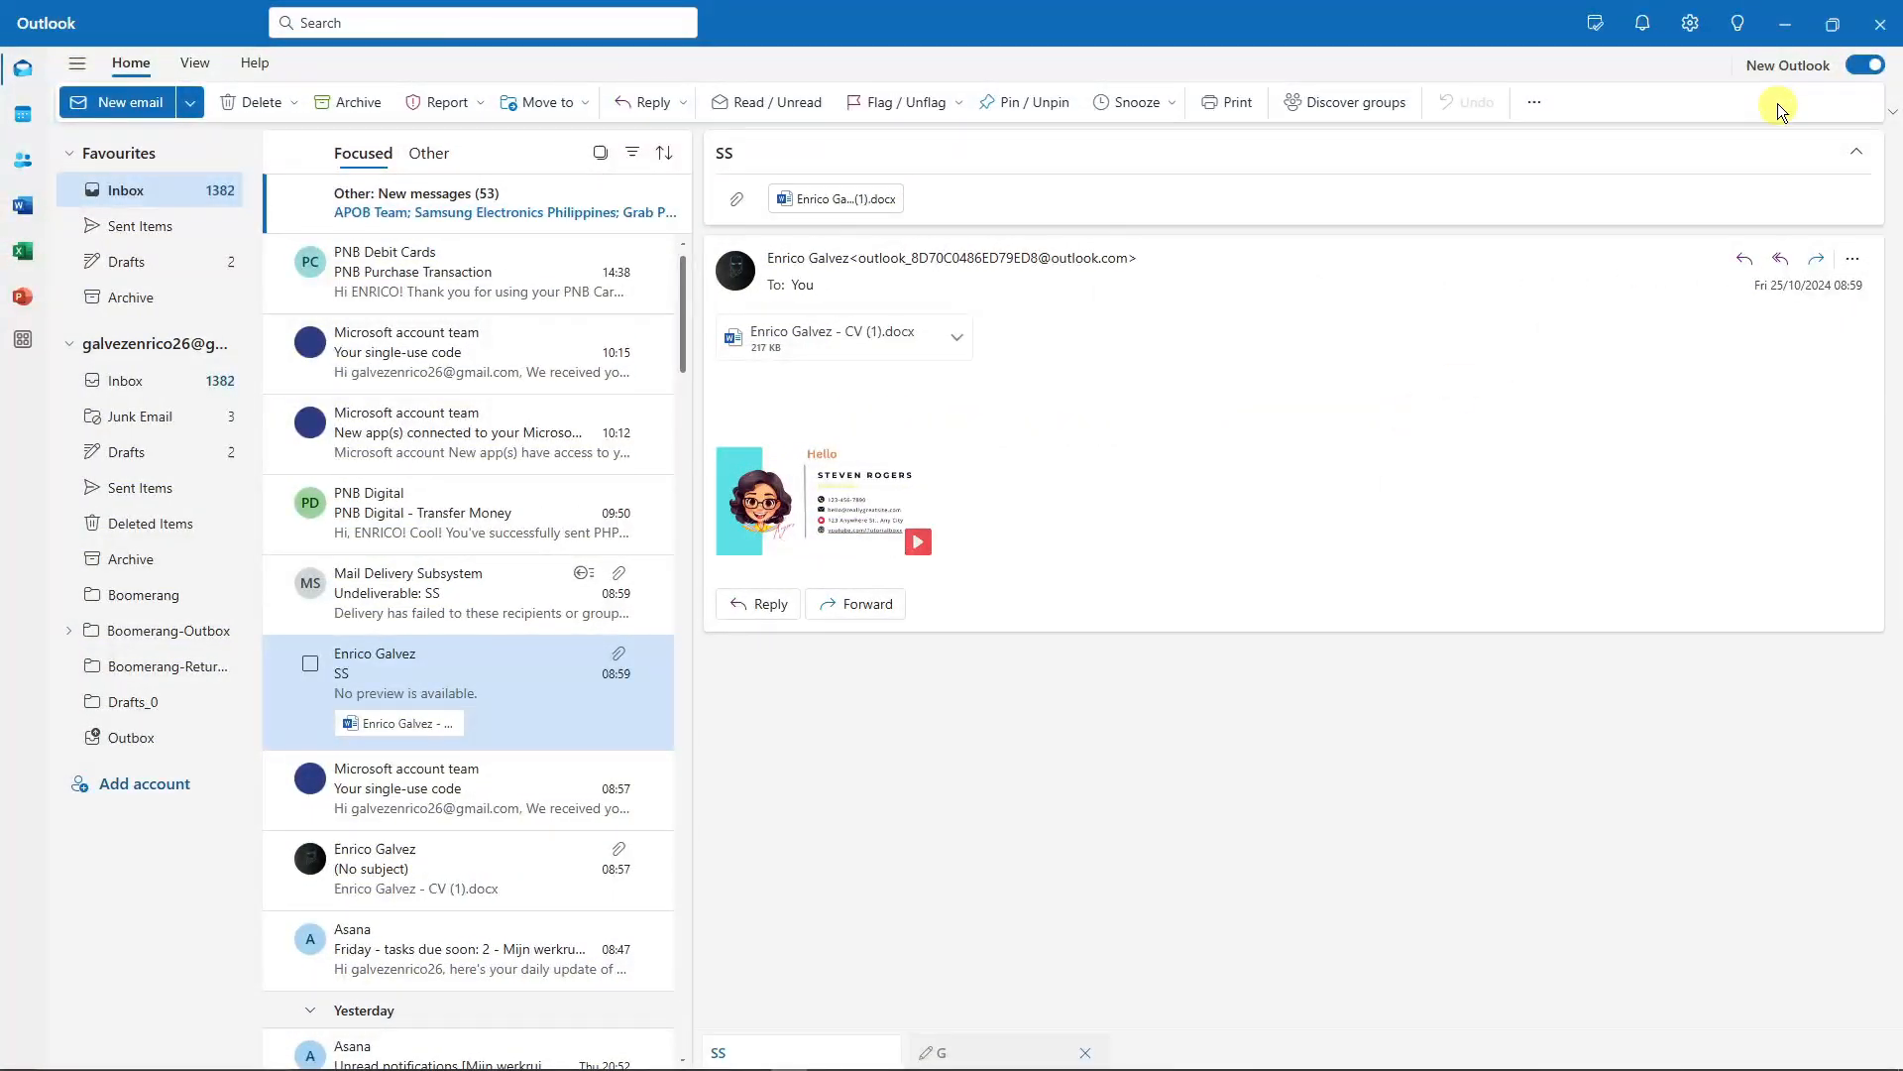
Step: Open the email accounts settings and move the settings window lower and toward the middle of the screen
{"action": "left_click", "coordinate": [1693, 33]}
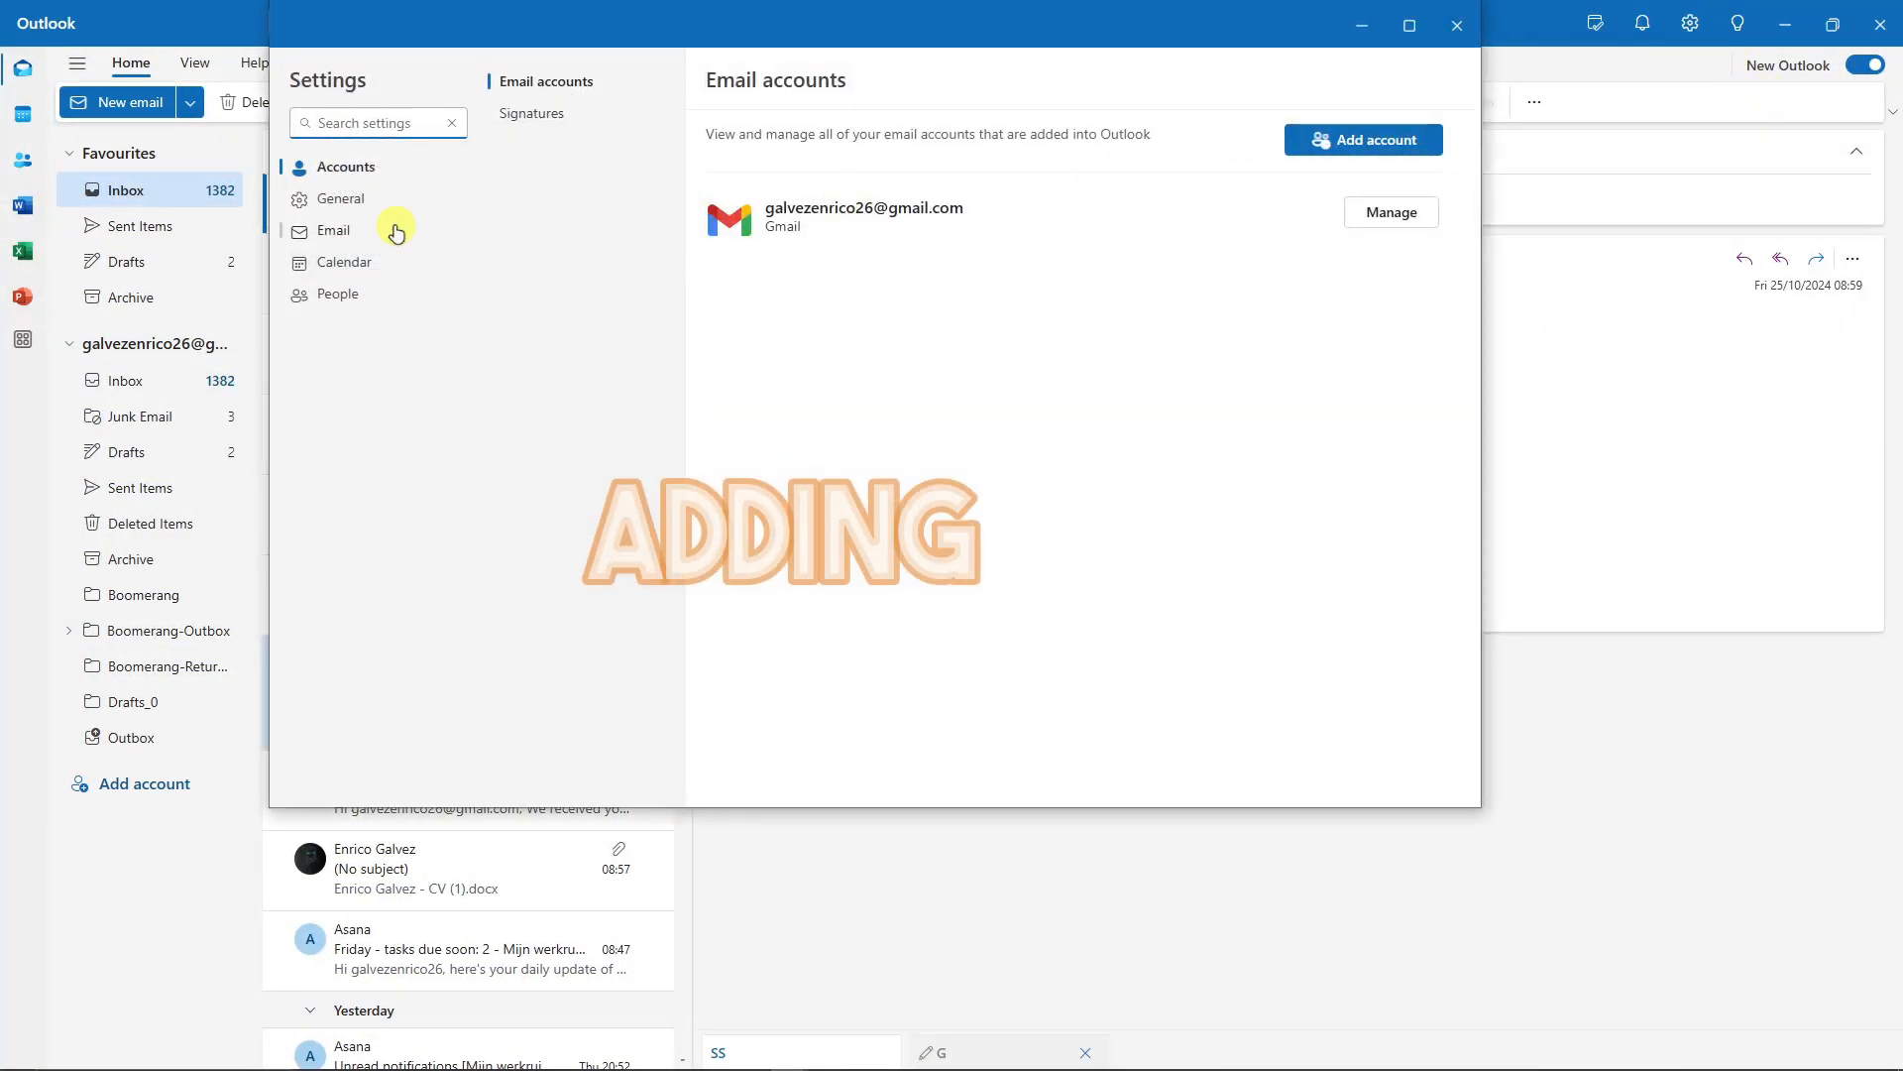
{"action": "left_click_drag", "start_coordinate": [448, 75], "coordinate": [647, 126]}
{"action": "left_click_drag", "start_coordinate": [1223, 140], "coordinate": [1172, 135]}
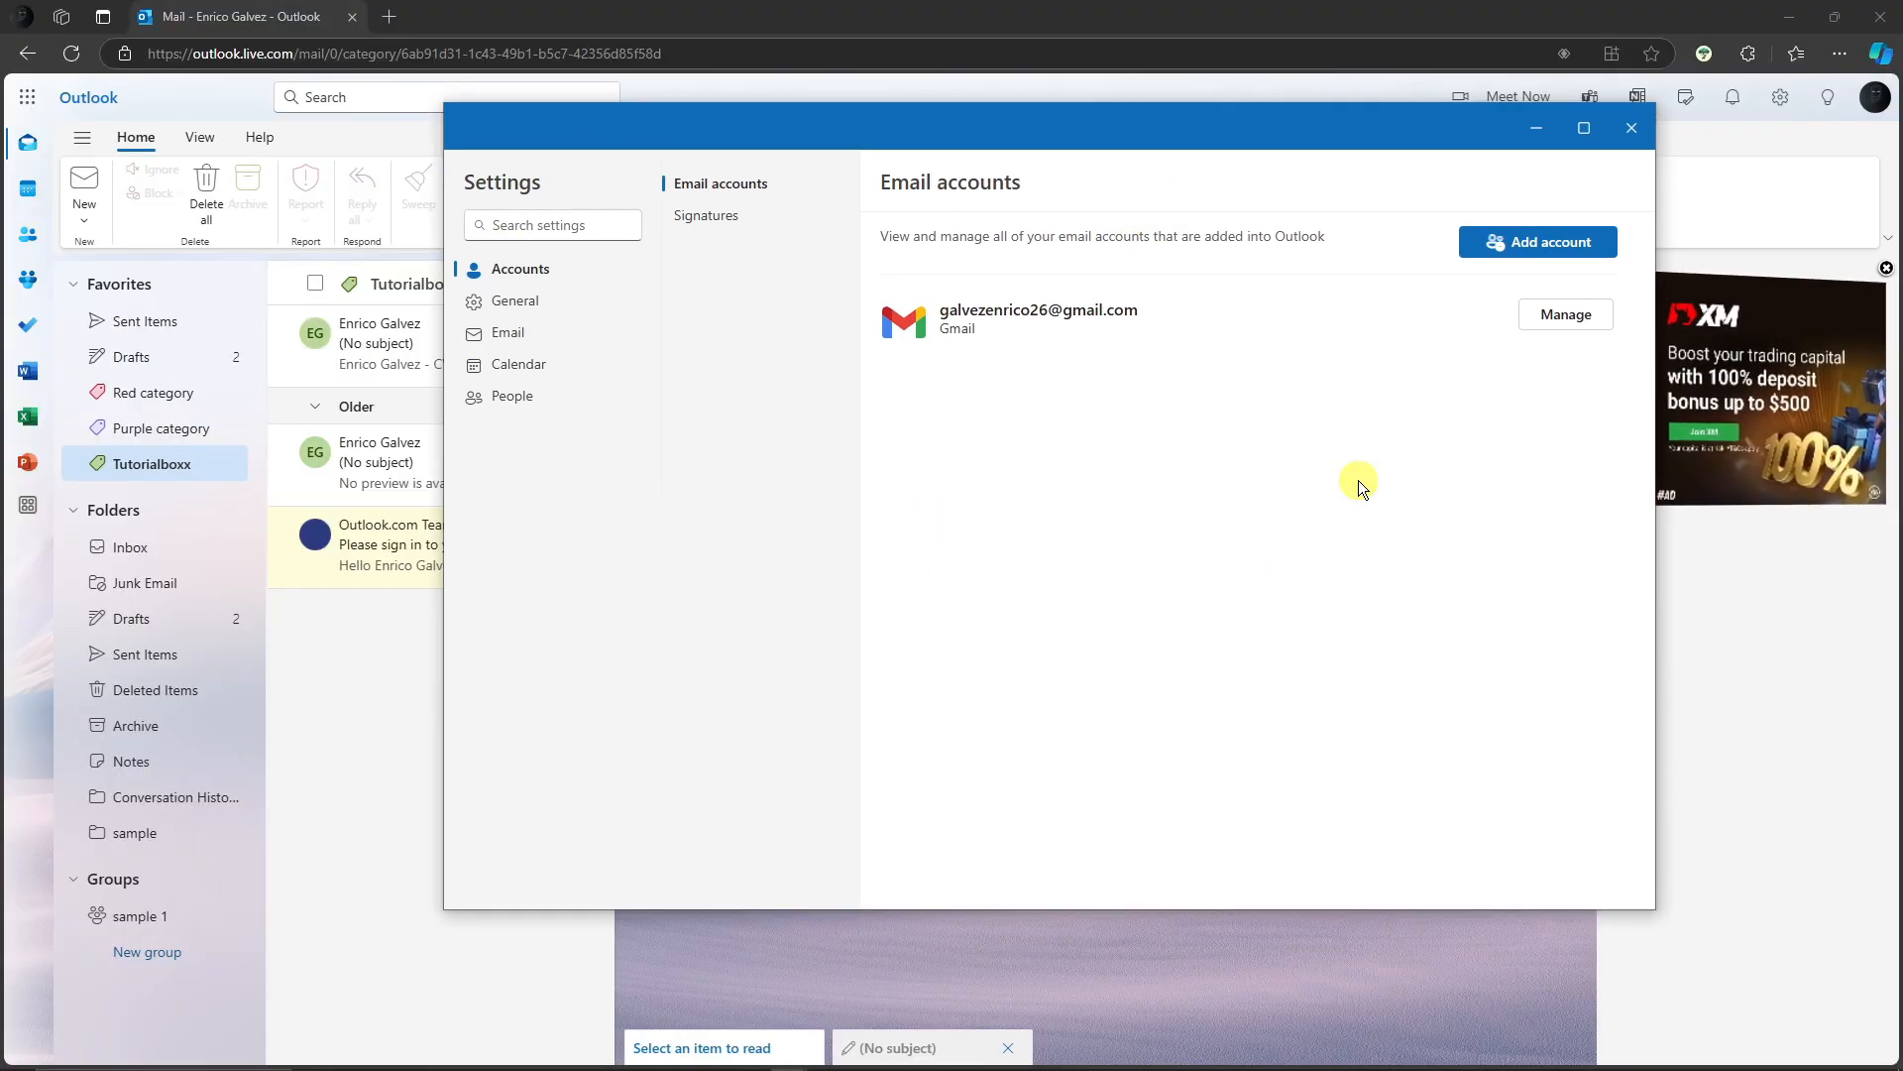
Step: View the suggested email accounts for adding an account, dismiss the dialog and minimize the settings window
{"action": "left_click", "coordinate": [1540, 242]}
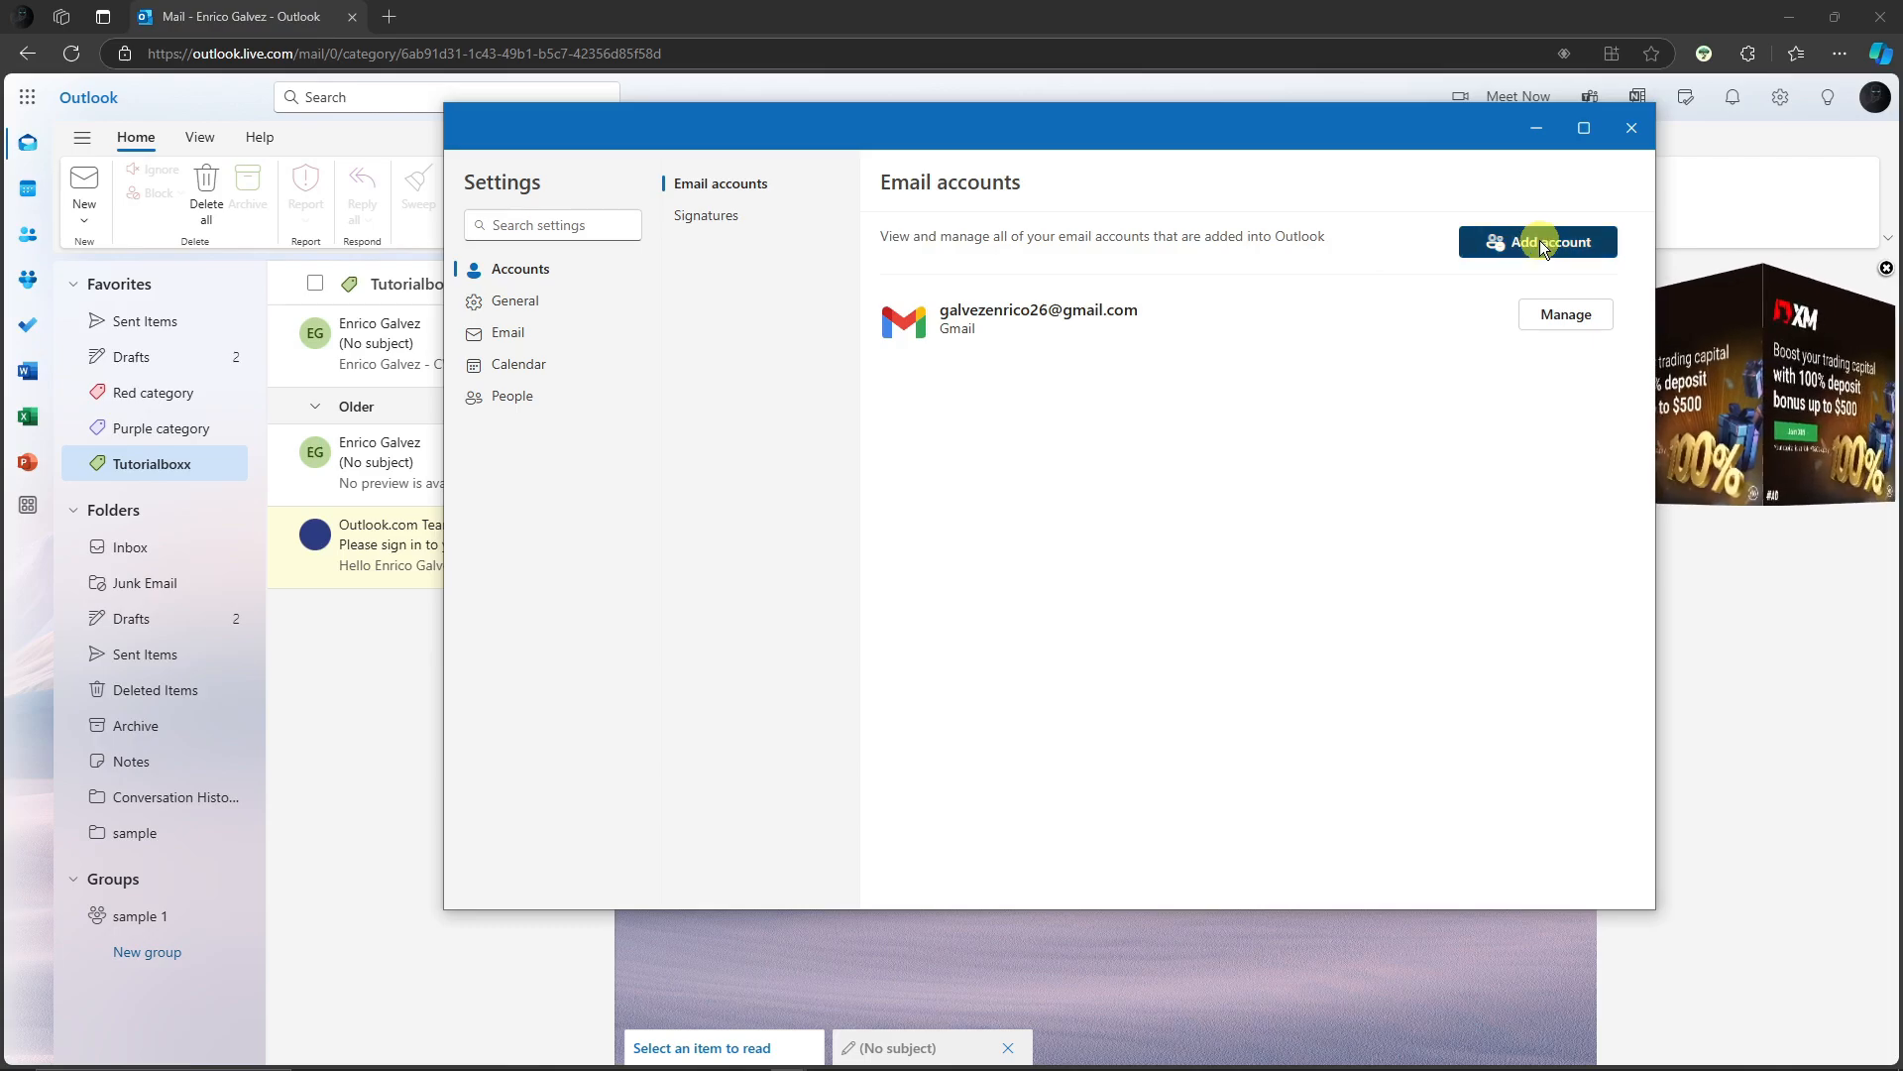
{"action": "left_click", "coordinate": [1173, 532]}
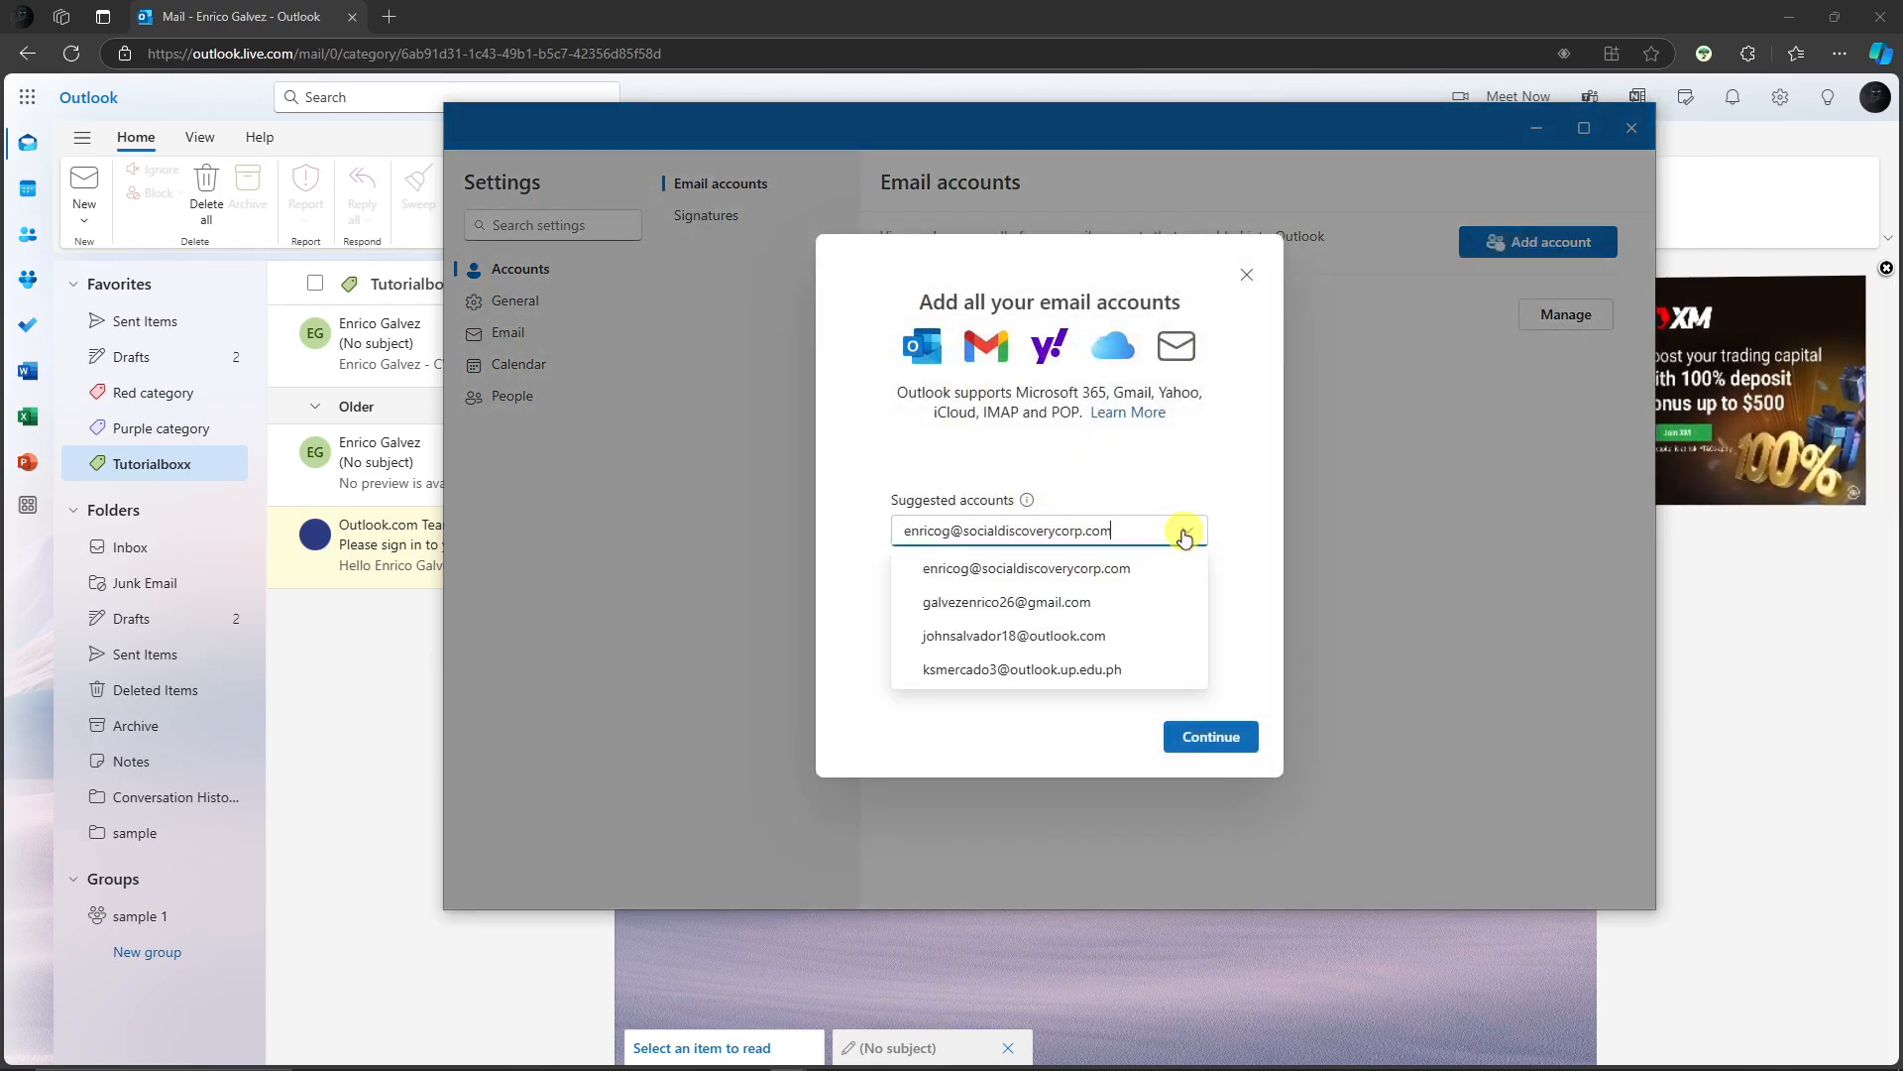
{"action": "left_click", "coordinate": [1258, 599]}
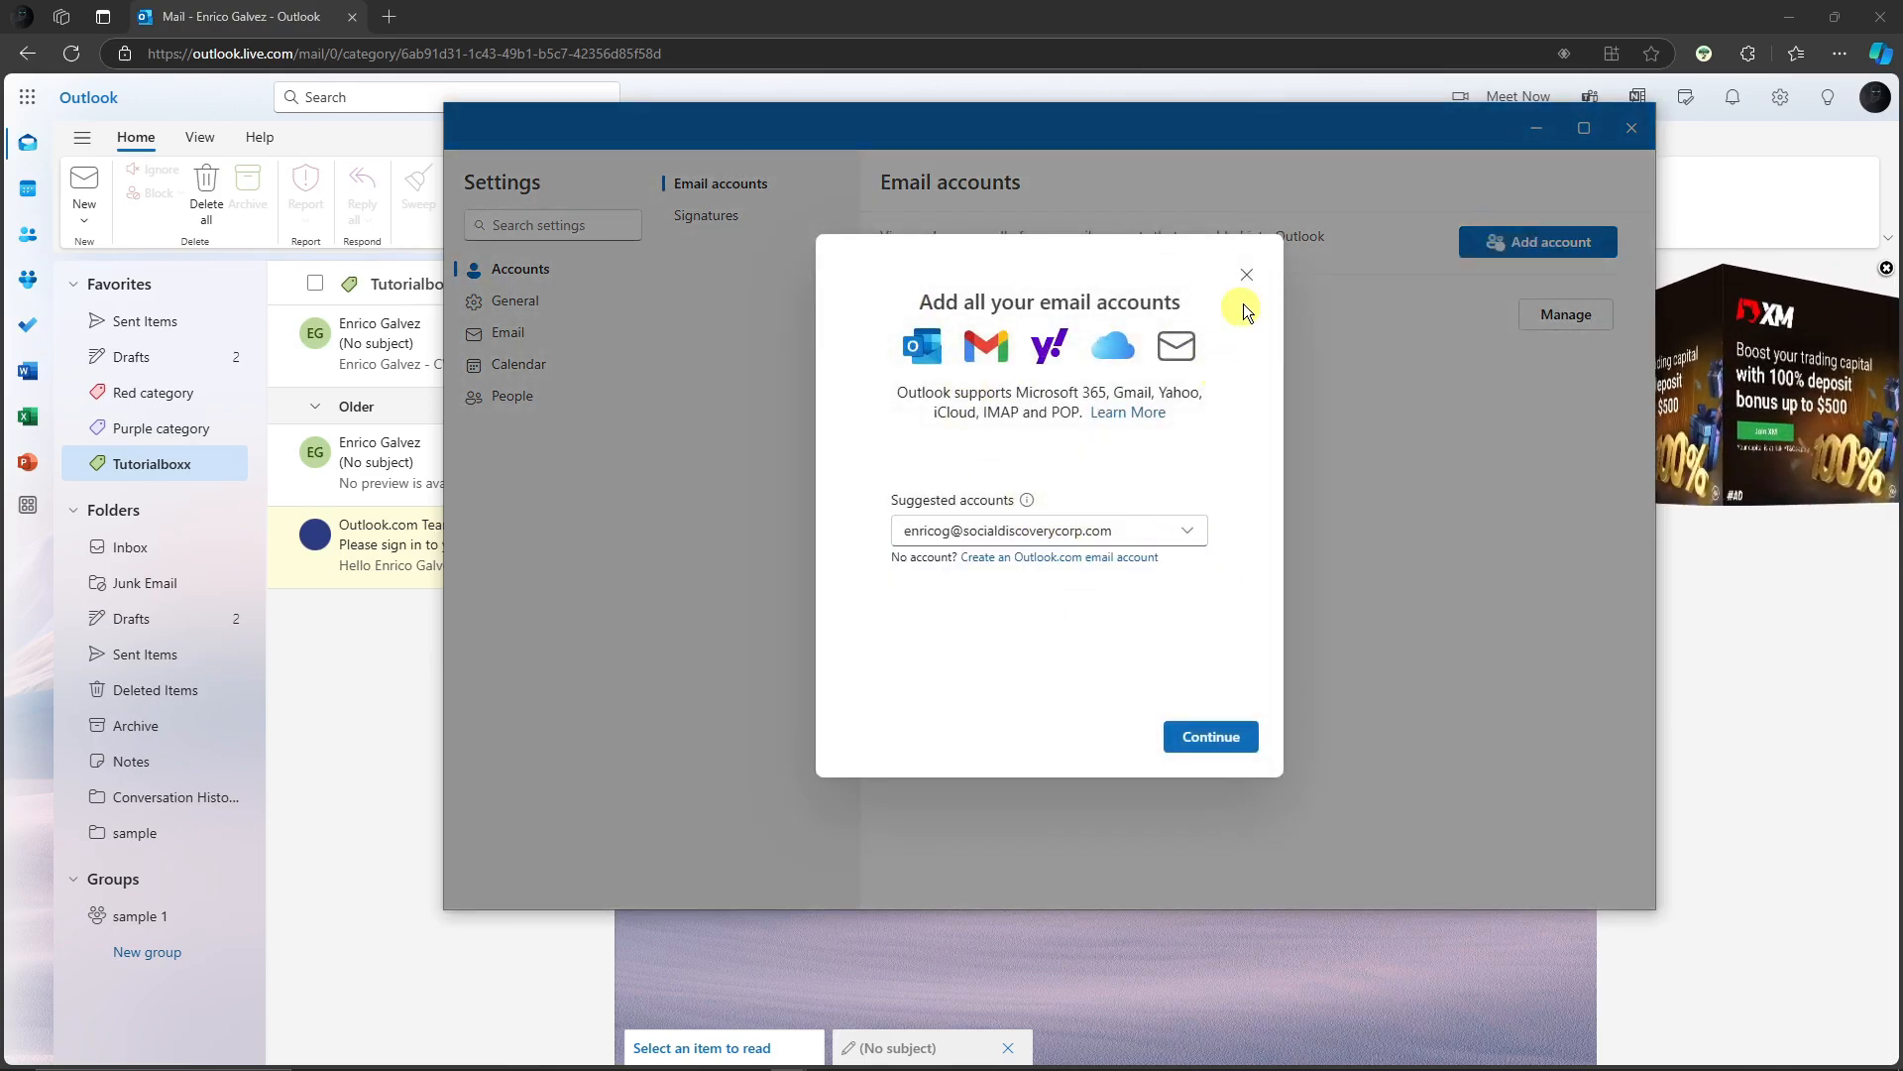
{"action": "left_click", "coordinate": [1249, 278]}
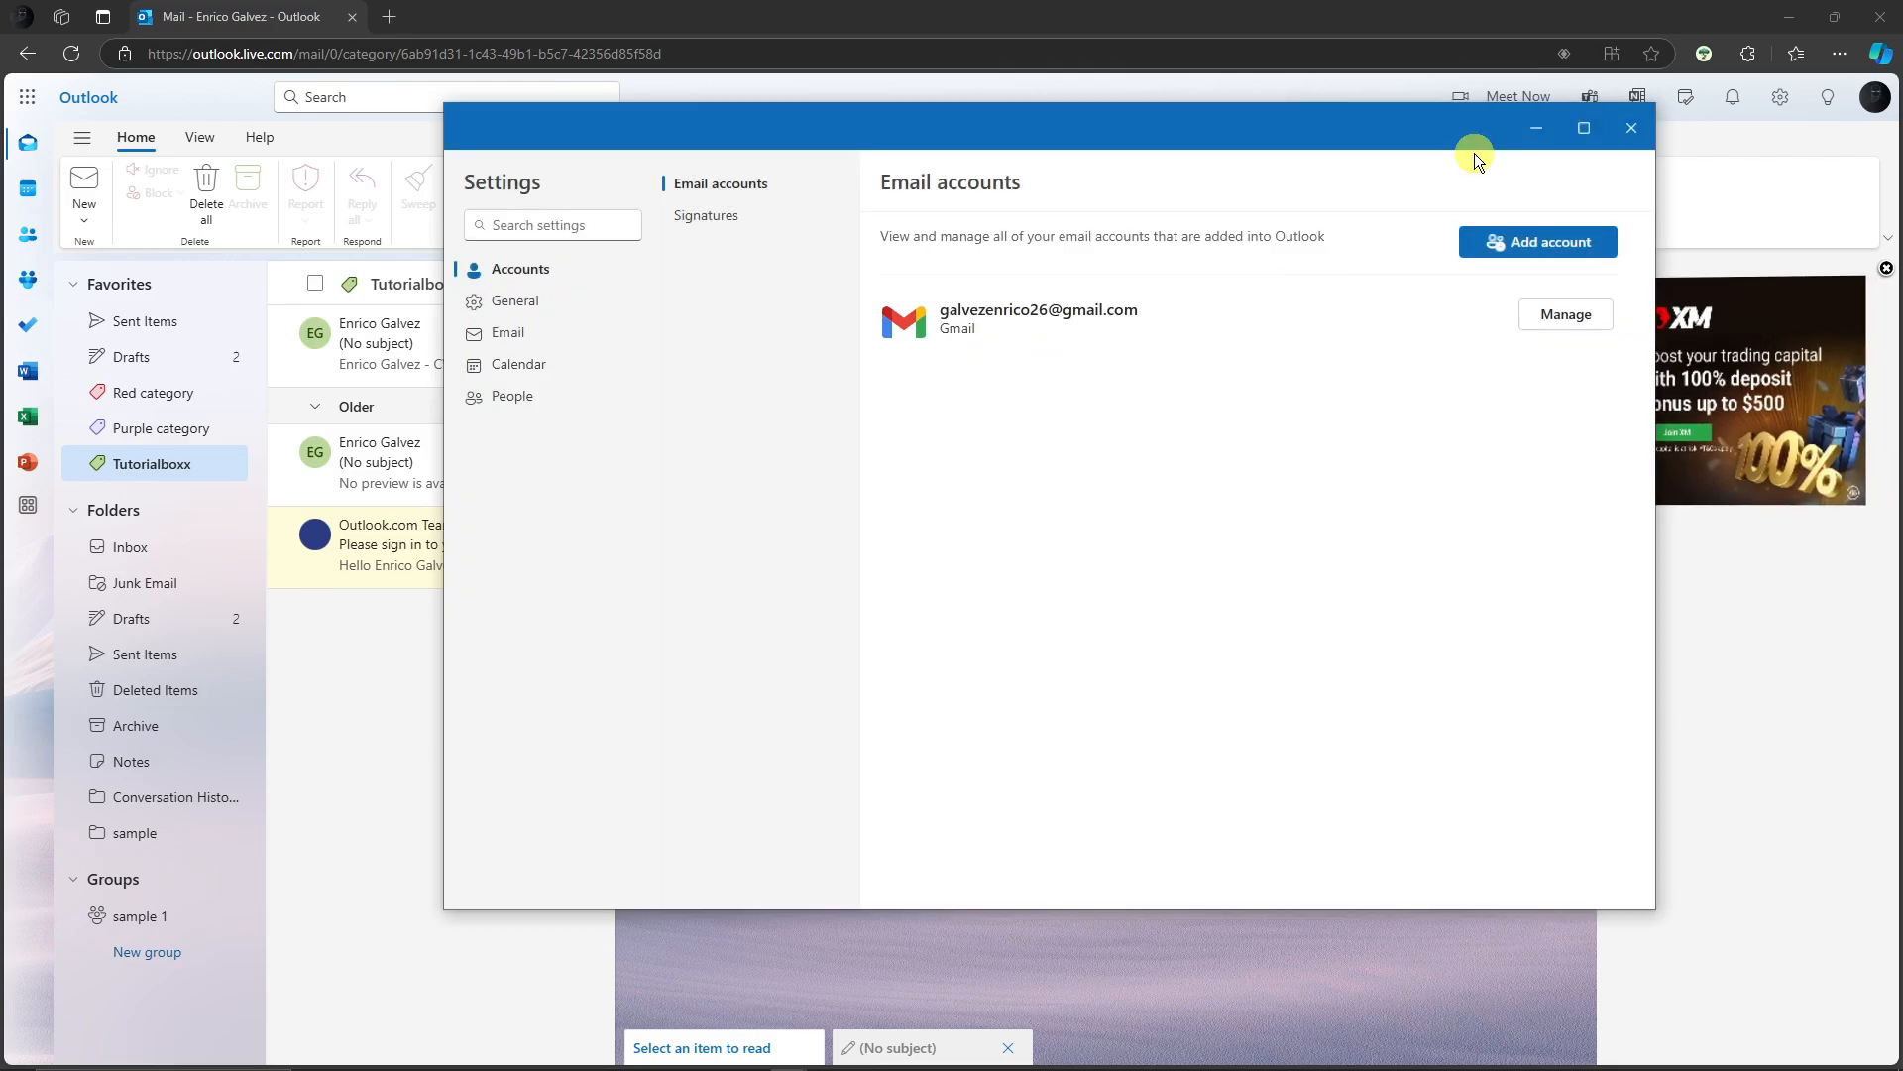
{"action": "left_click", "coordinate": [1543, 133]}
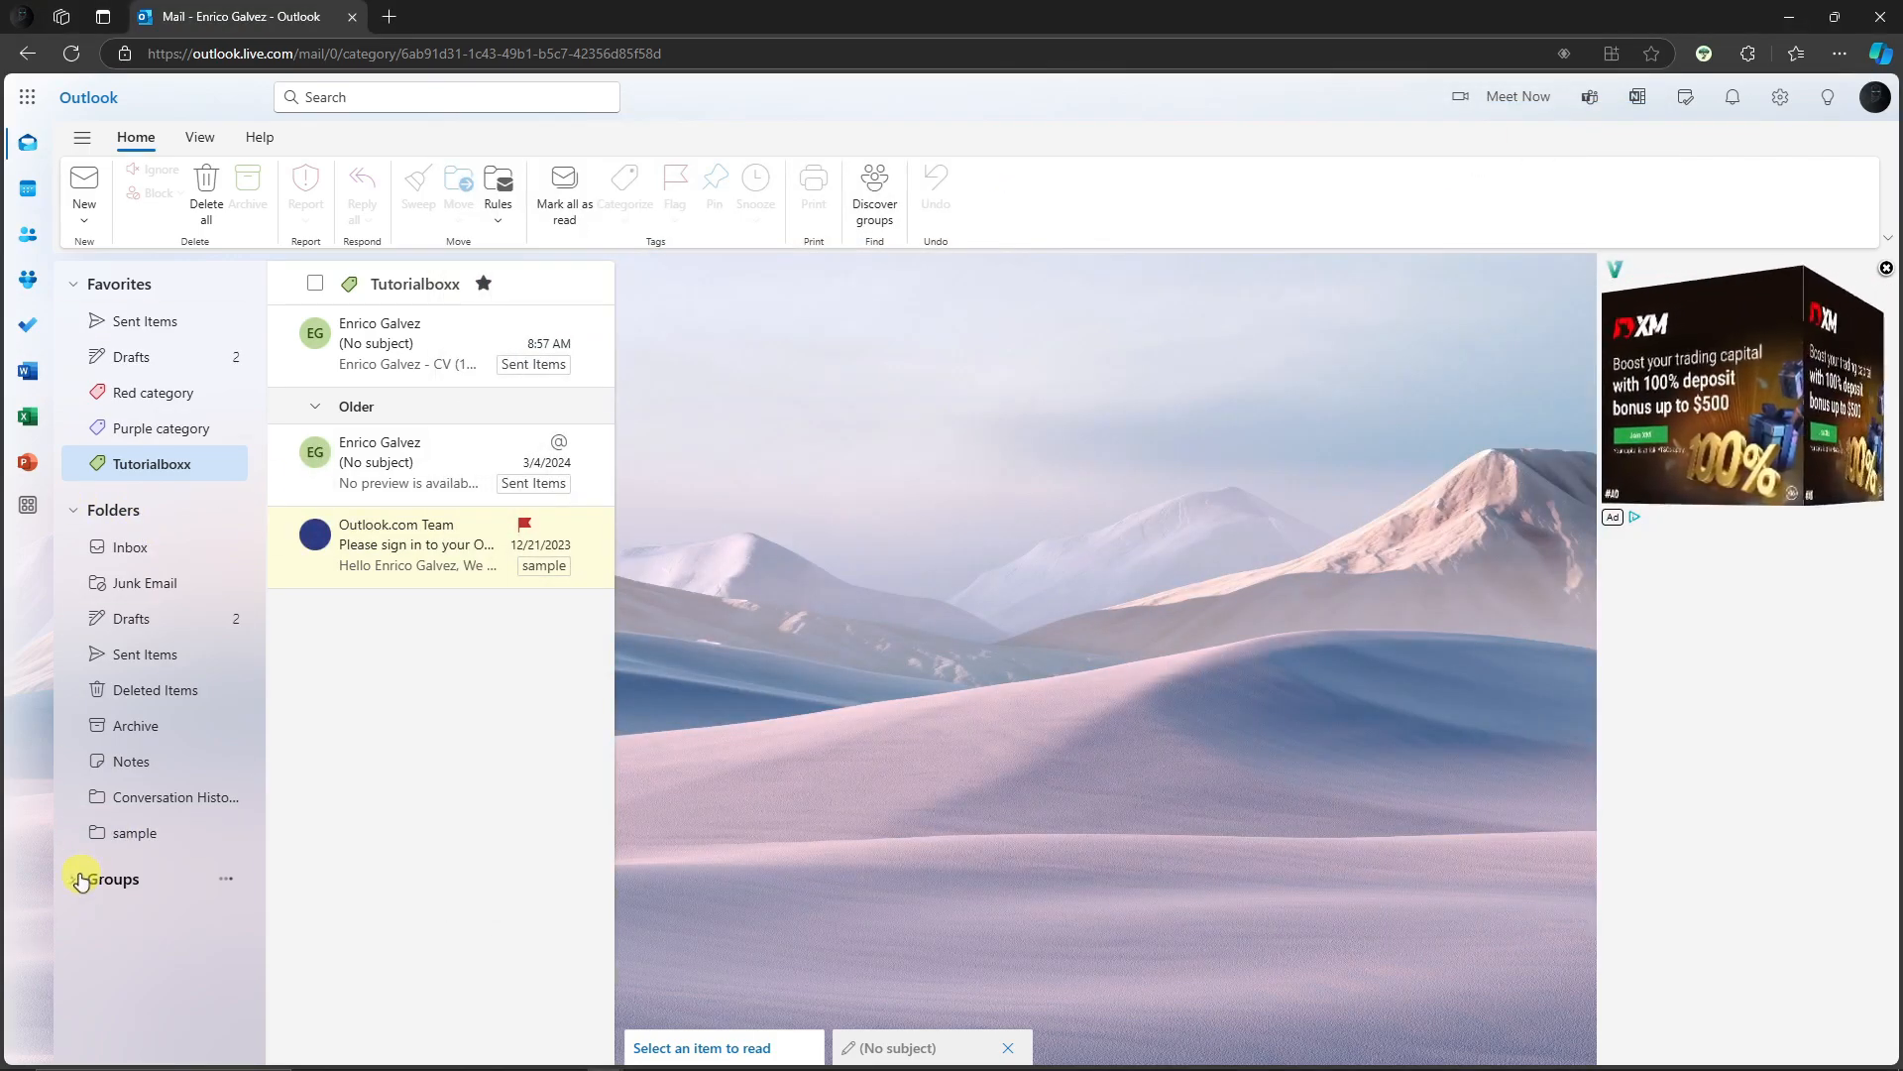
Step: Collapse the Folders and Favorites sections of the folder list
{"action": "left_click", "coordinate": [73, 510]}
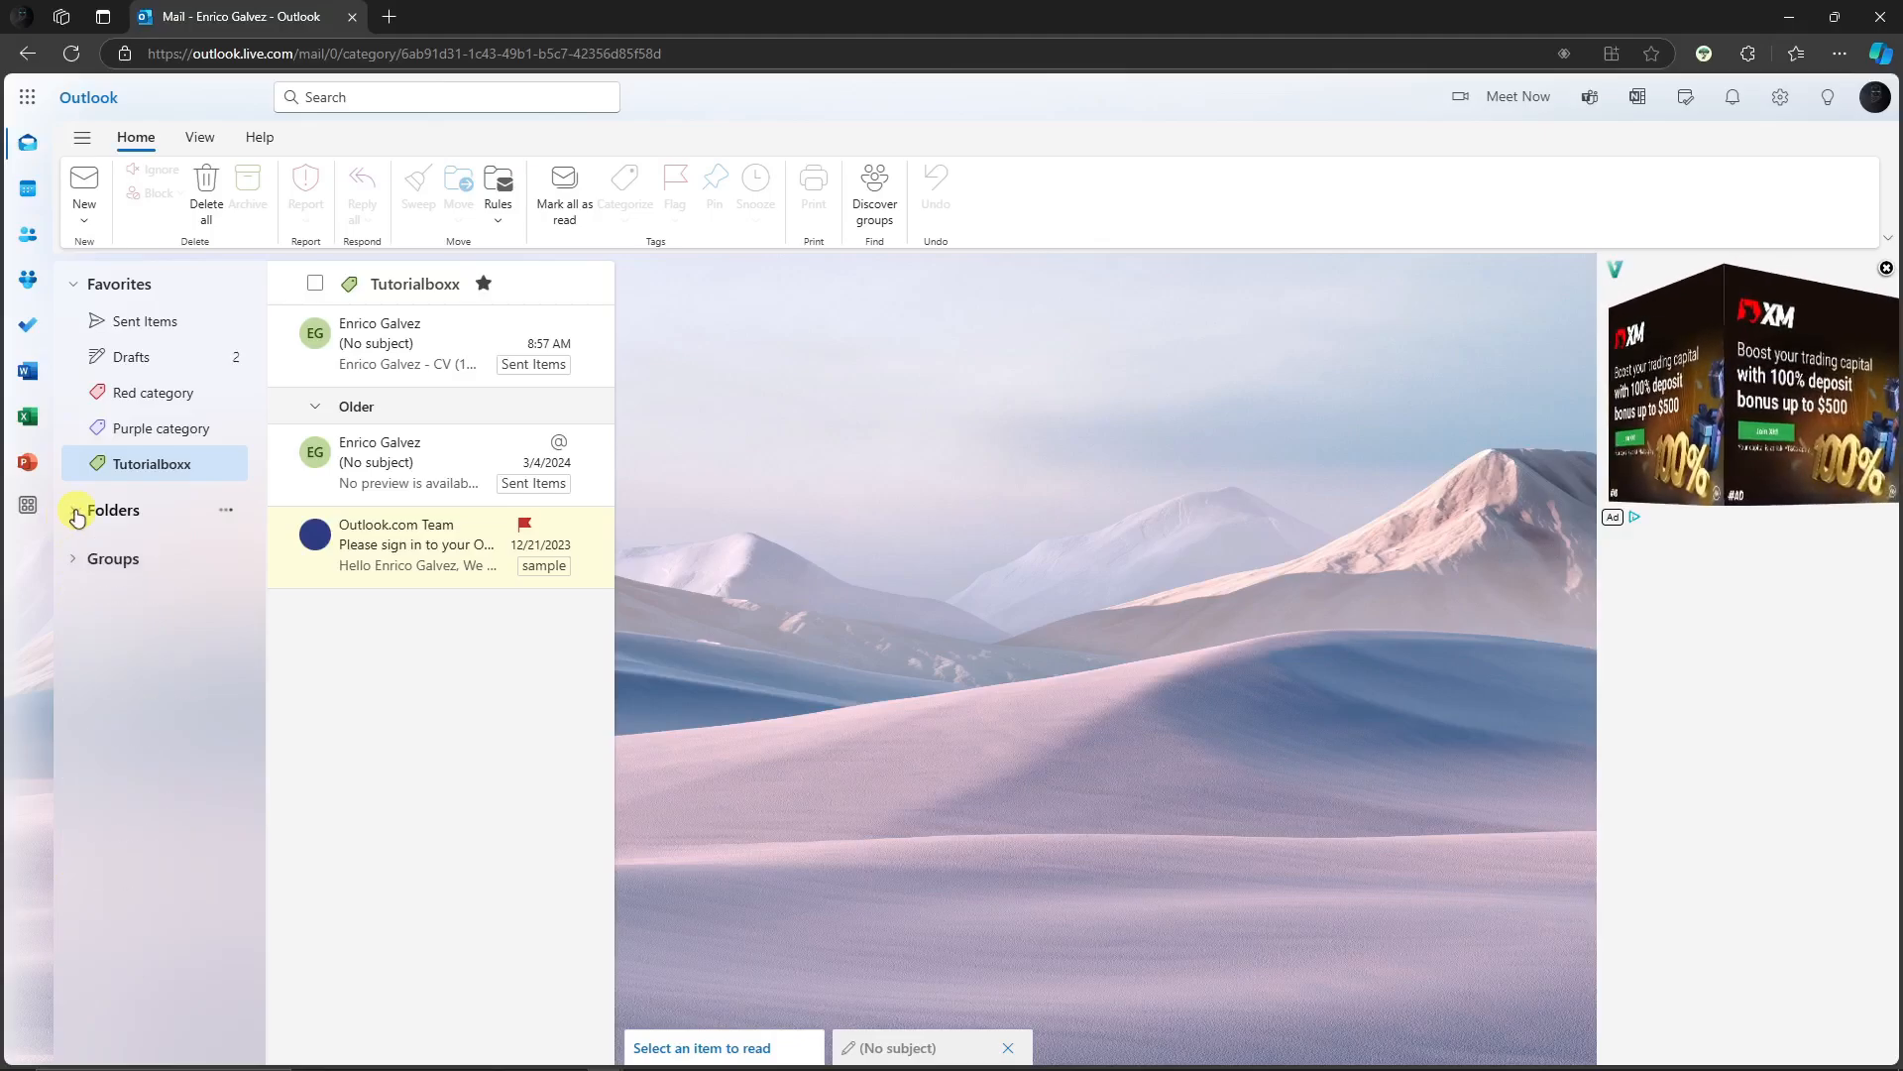
{"action": "left_click", "coordinate": [78, 285]}
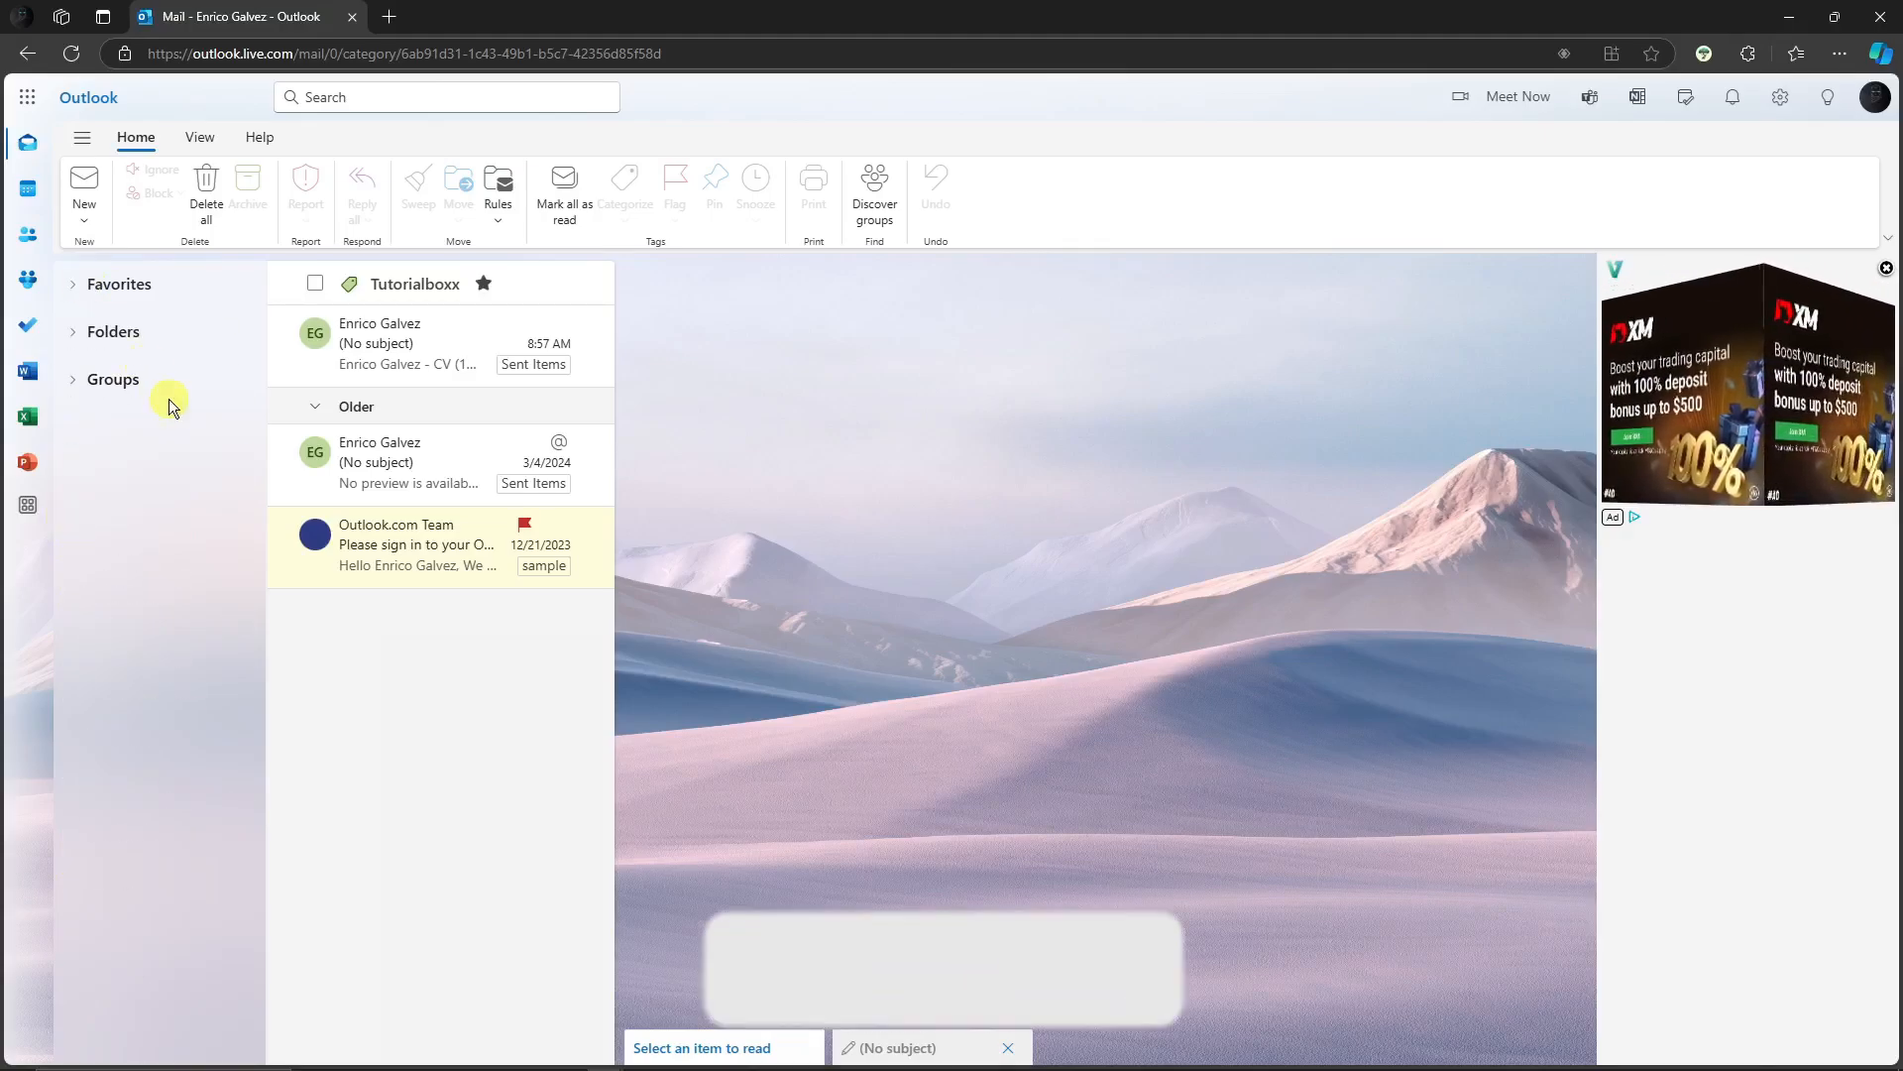